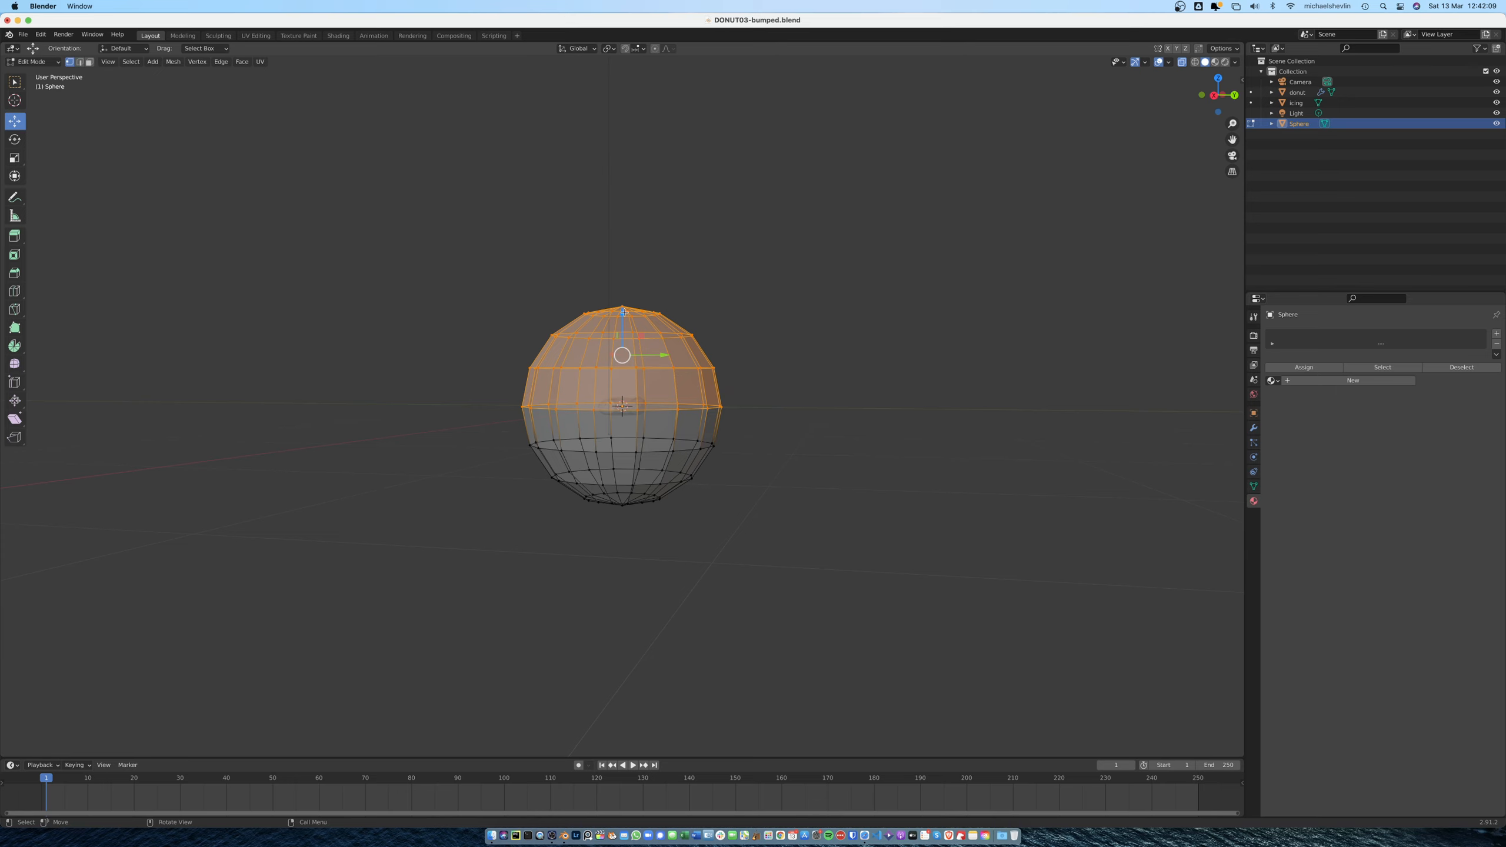
Apply an edge crease to the selected upper half of the sphere
drag(624, 312, 623, 258)
key(super+z)
key(shift+e)
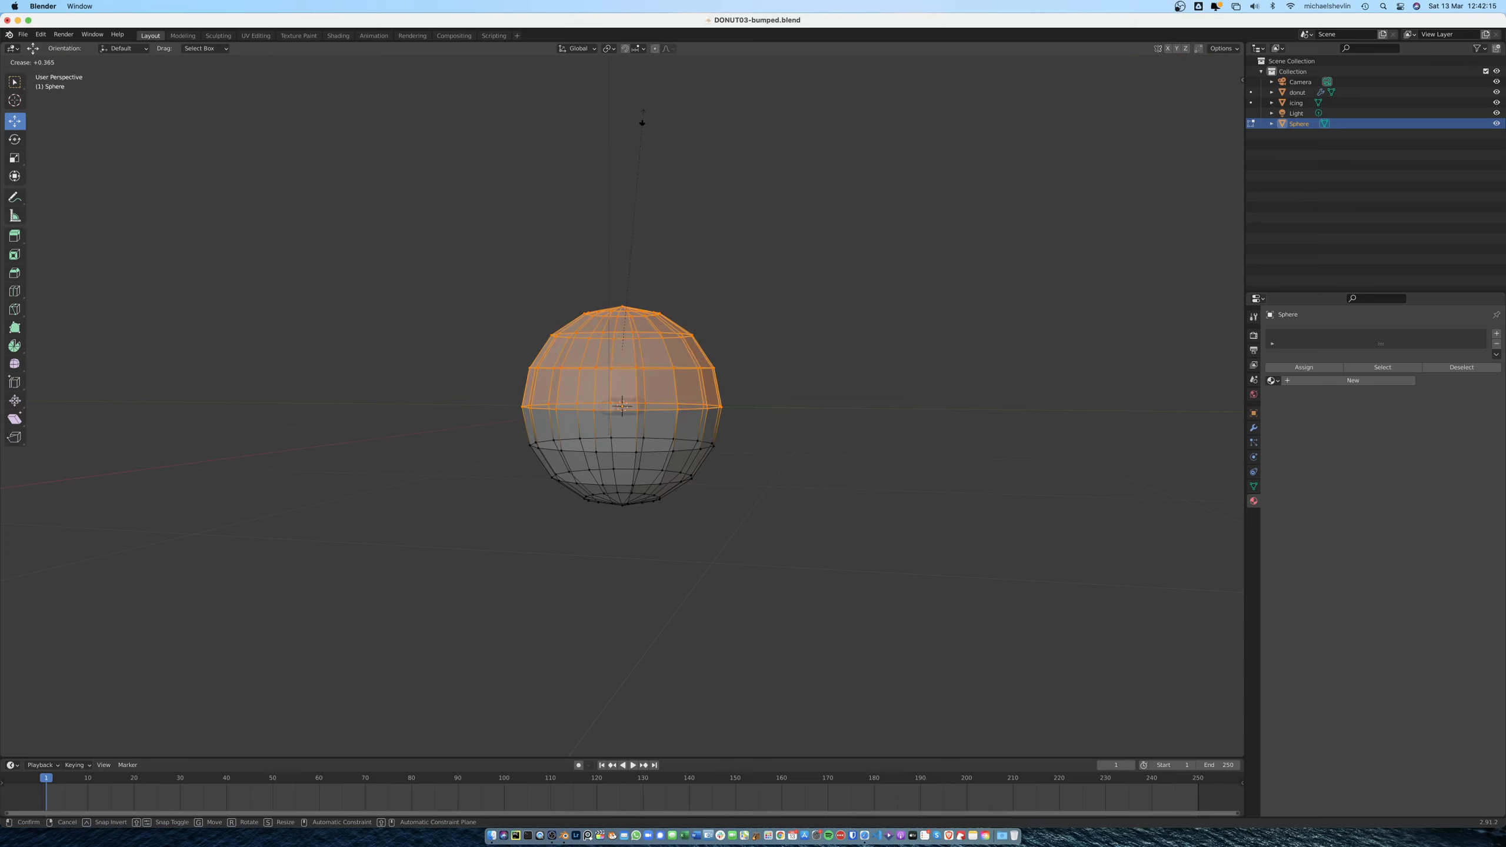
click(642, 123)
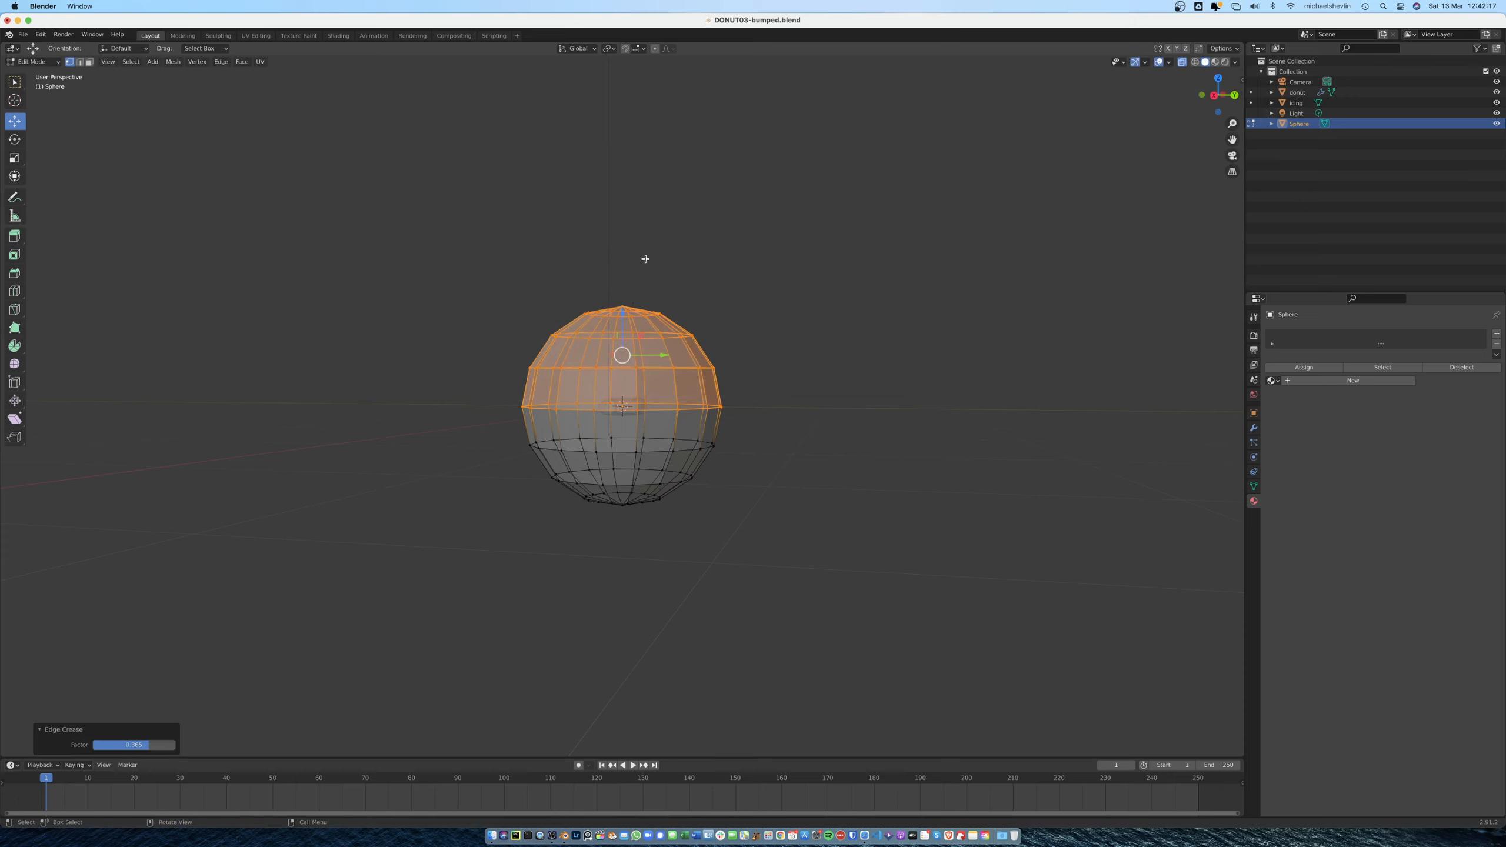
Extrude the sphere's upper half upward by about 1.78 m and raise the resulting cap about another 0.77 m along Z
key(e)
click(650, 89)
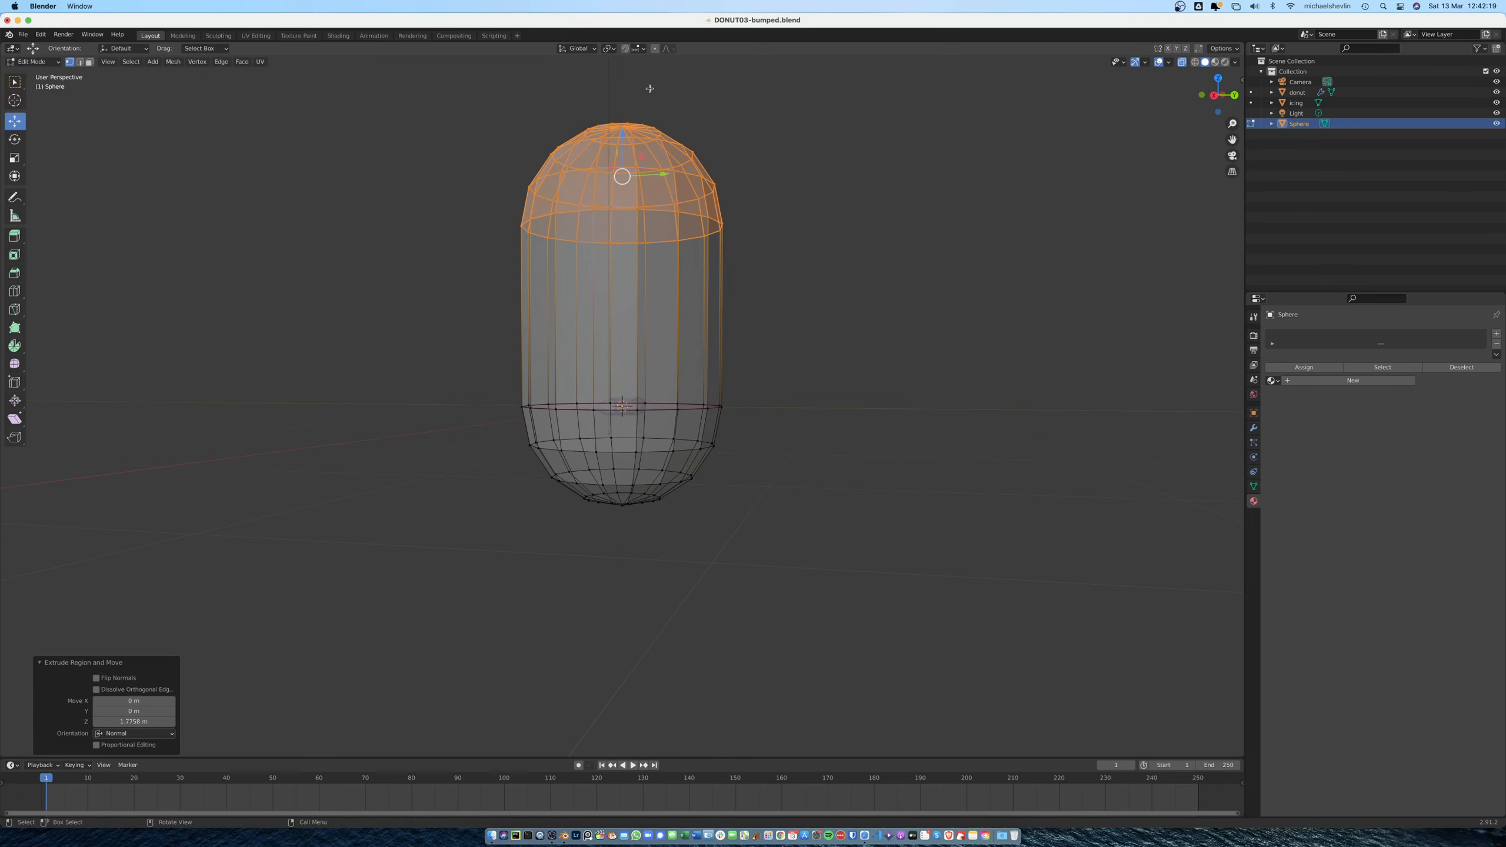
middle_drag(649, 88, 755, 244)
key(Tab)
key(Tab)
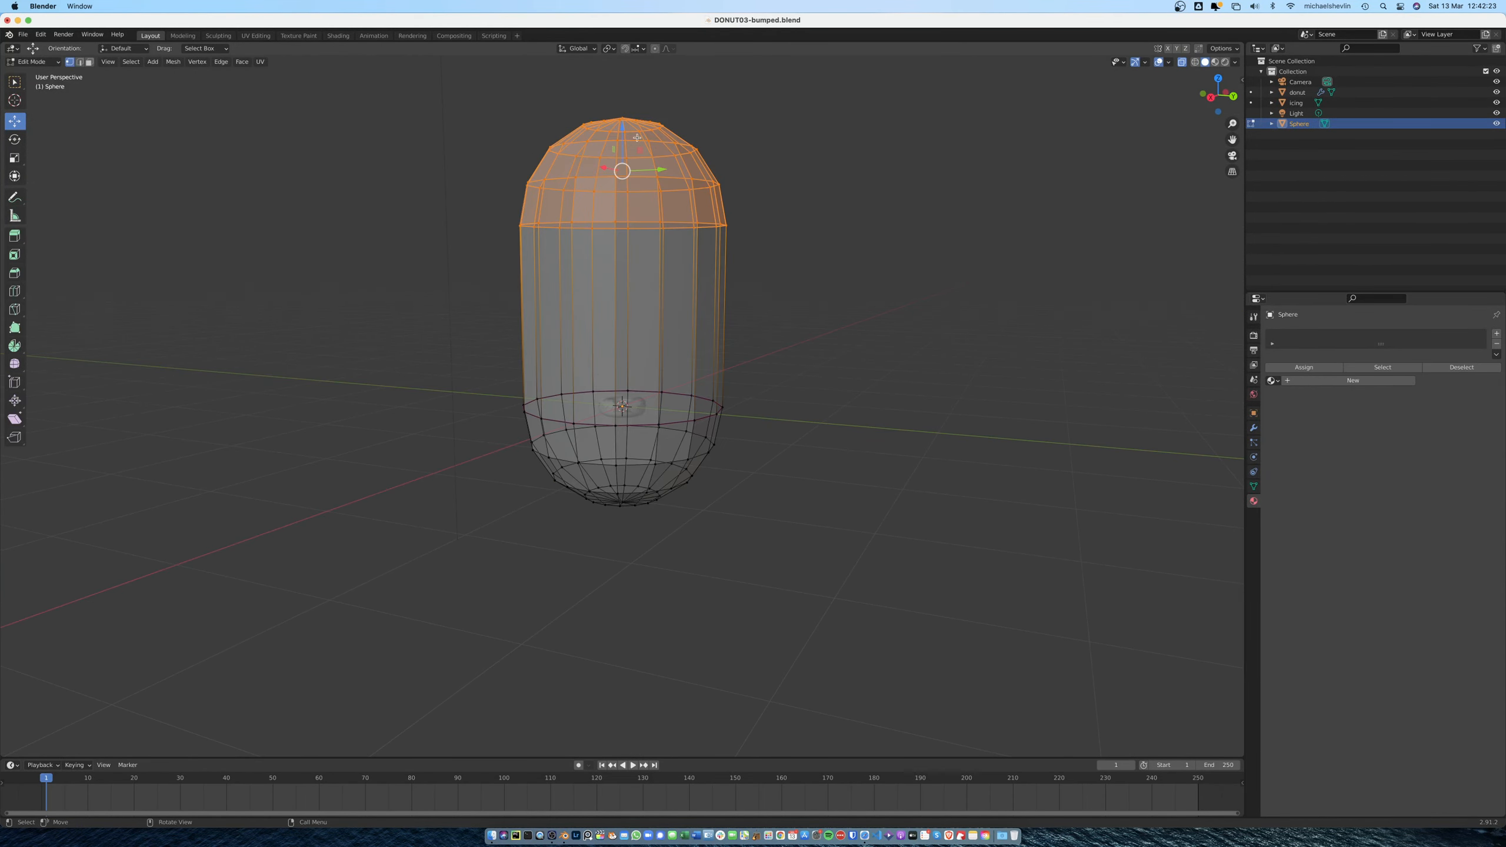
scroll(636, 138, down, 3)
drag(621, 225, 621, 181)
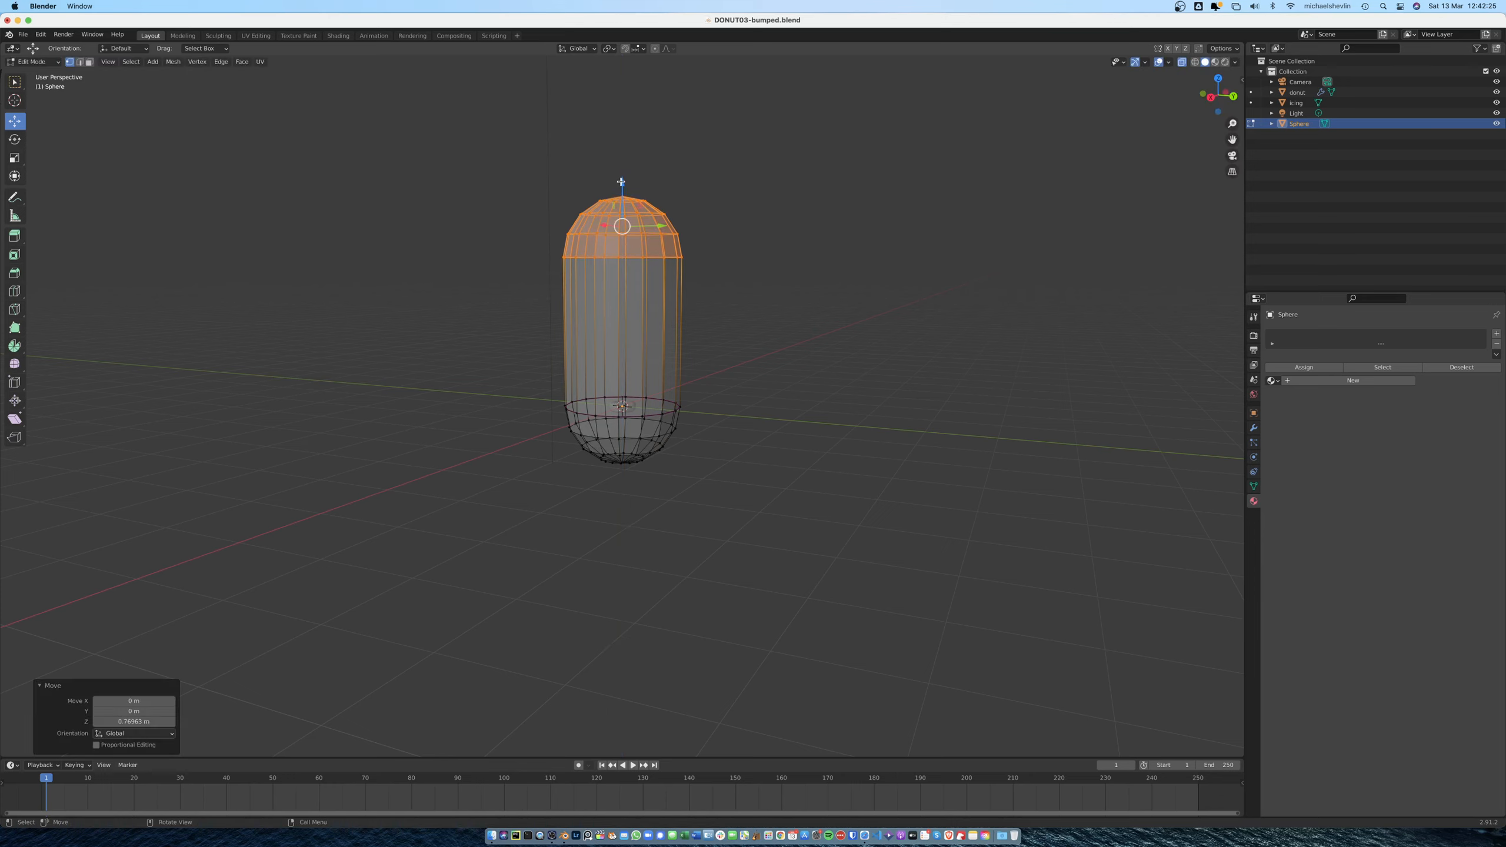
Flatten the capsule's top and bottom caps by scaling each along Z, and return to Object Mode
drag(531, 143, 730, 285)
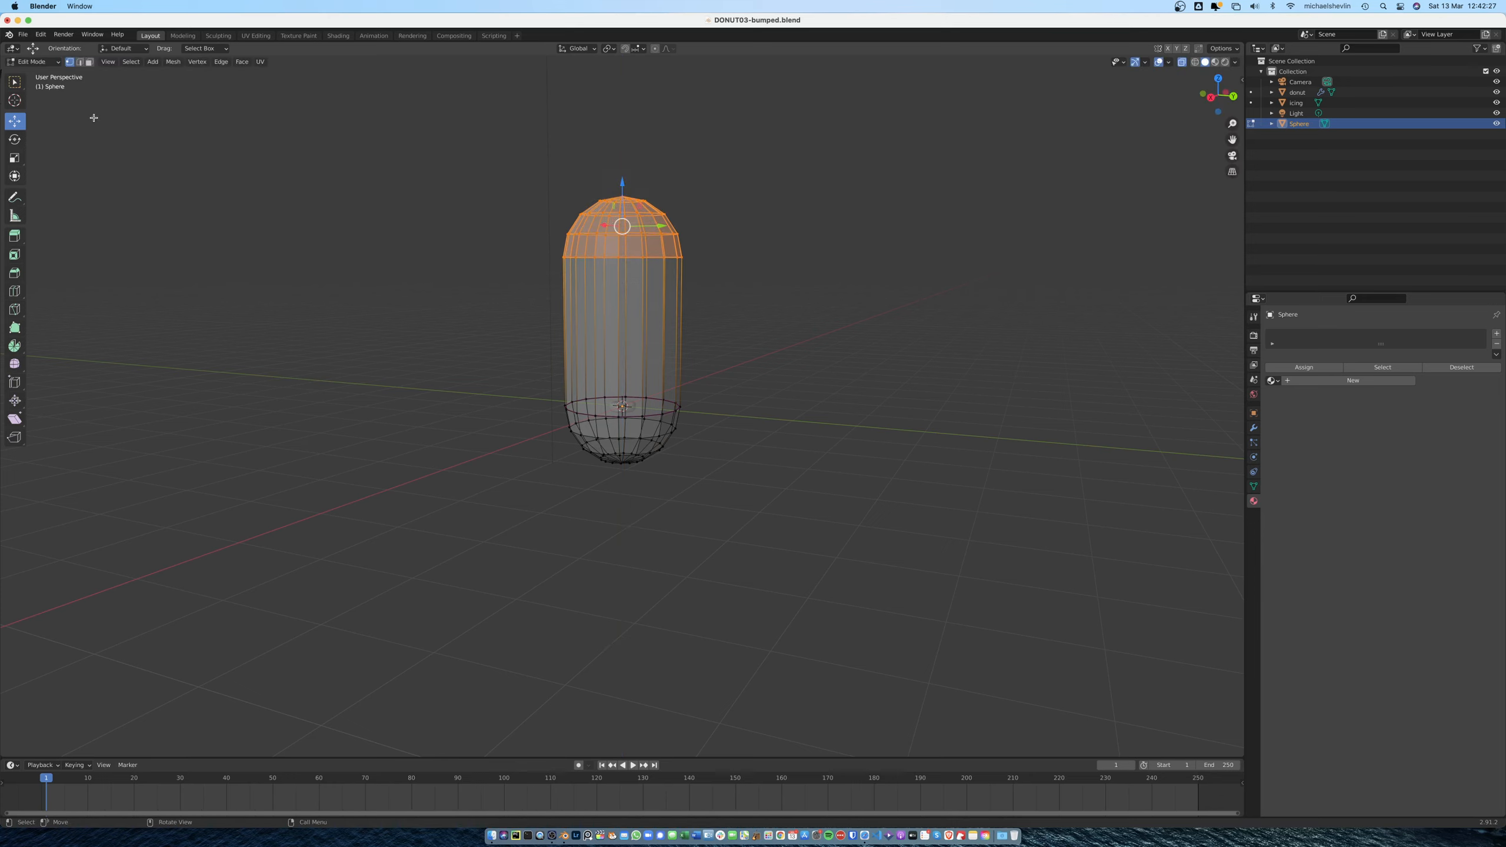
click(15, 157)
drag(622, 185, 623, 215)
drag(540, 371, 769, 518)
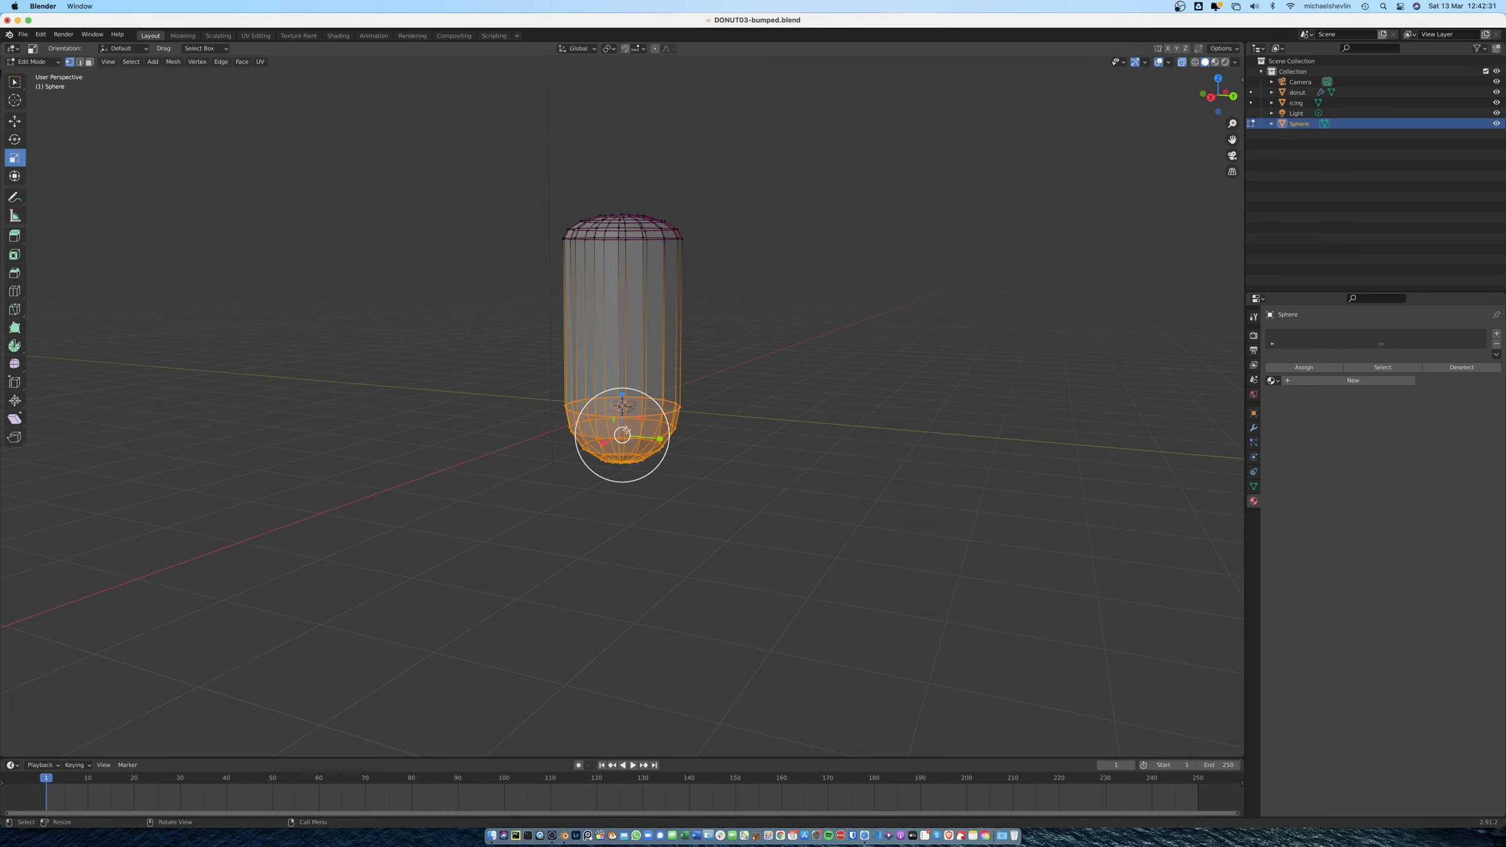
drag(622, 396, 624, 426)
key(Tab)
Apply Shade Smooth to the capsule object
scroll(736, 345, right, 5)
right_click(648, 292)
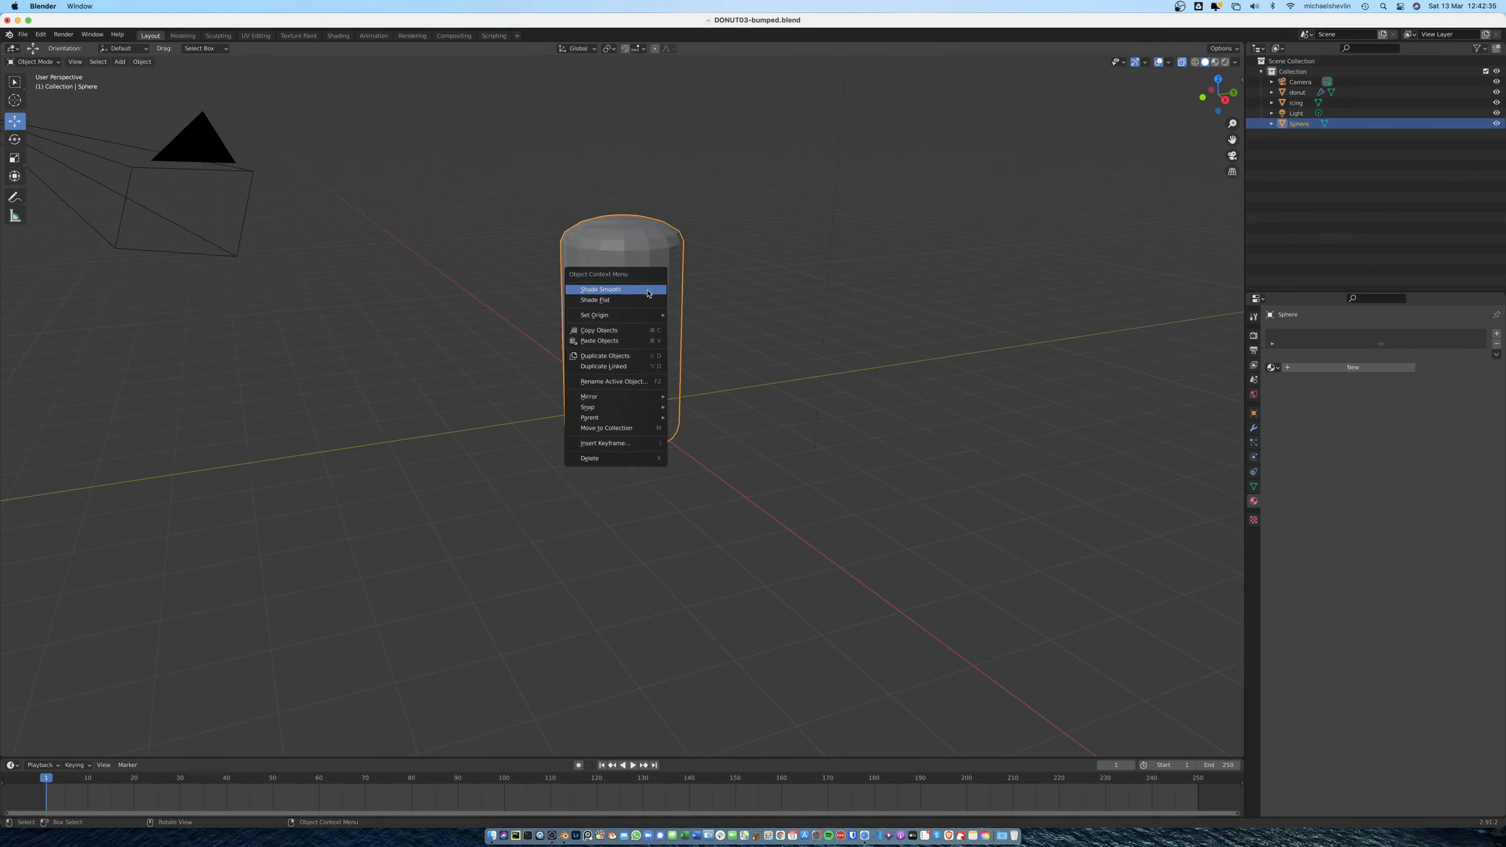
click(648, 293)
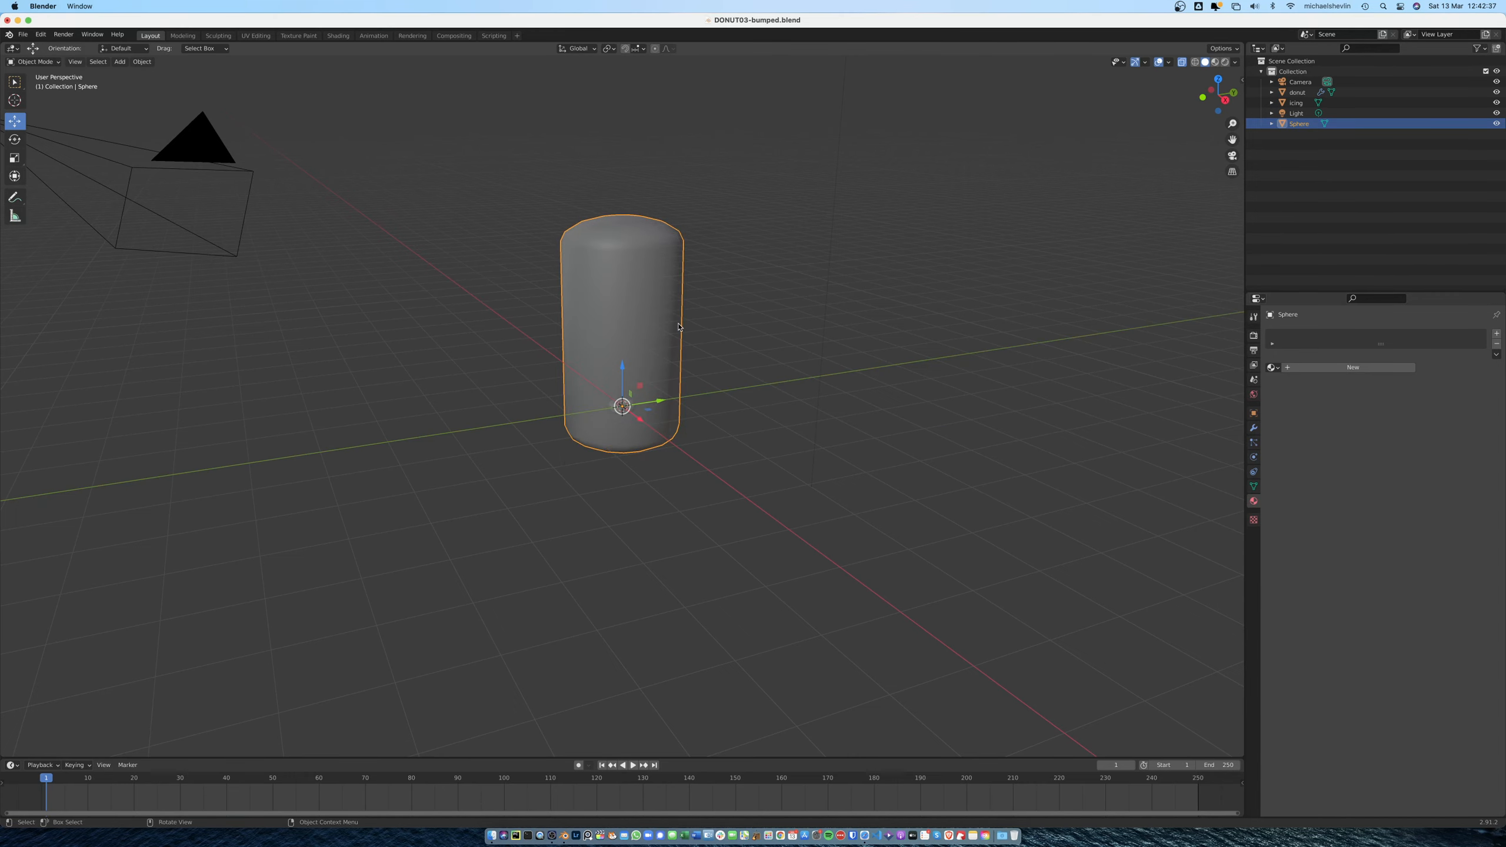
Scale the capsule by a factor of about 0.355 and move it about 0.64 m along negative Y, beside the donut
key(s)
click(646, 397)
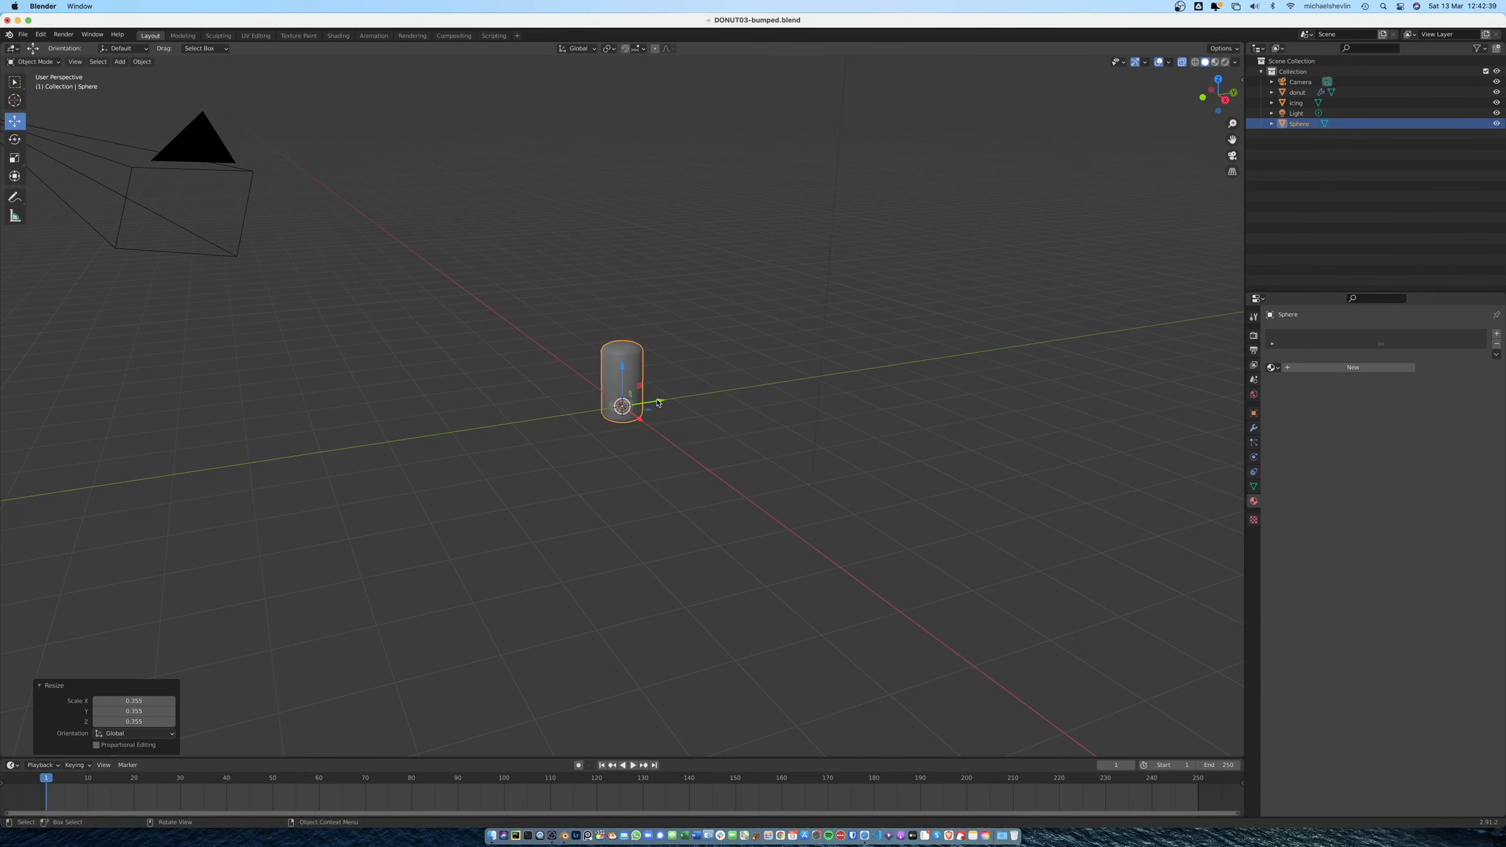
drag(658, 403, 622, 407)
Shrink the capsule to sprinkle size relative to the donut with a scale factor of about 0.032, and rescale it once more
scroll(622, 407, up, 6)
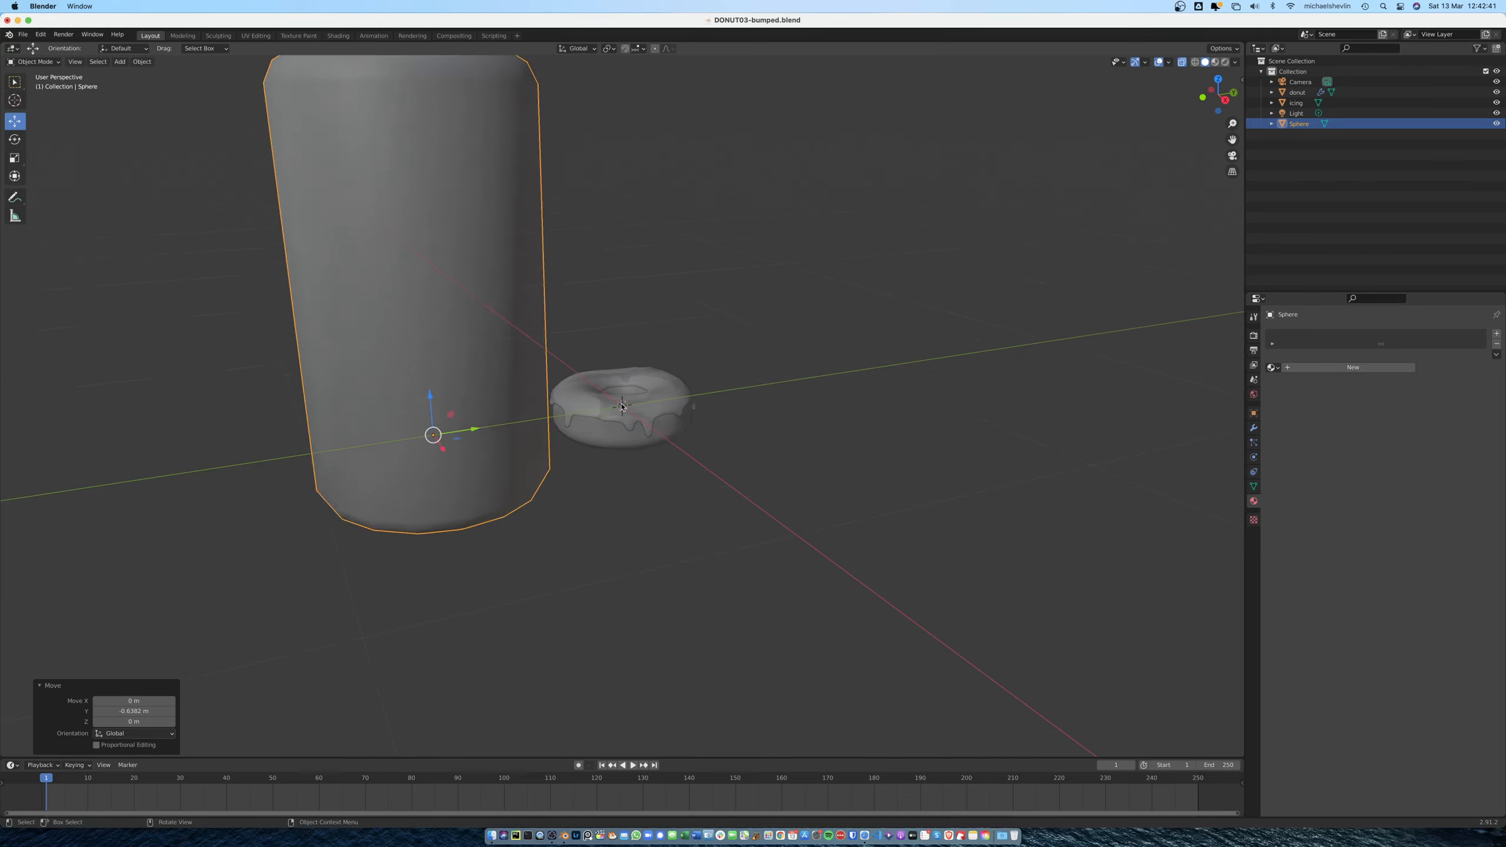
scroll(623, 407, up, 3)
key(s)
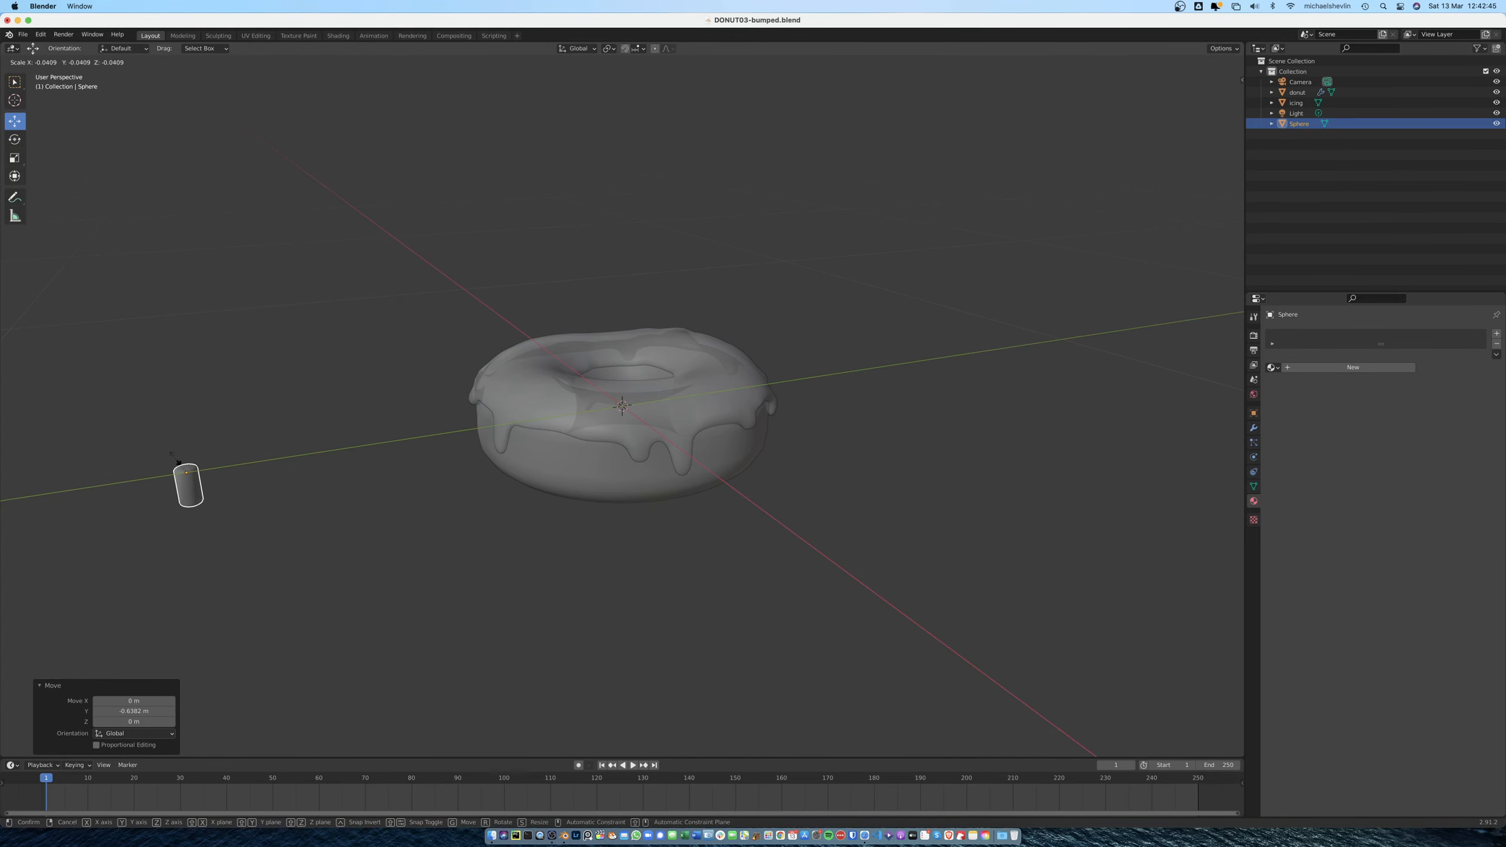
click(199, 449)
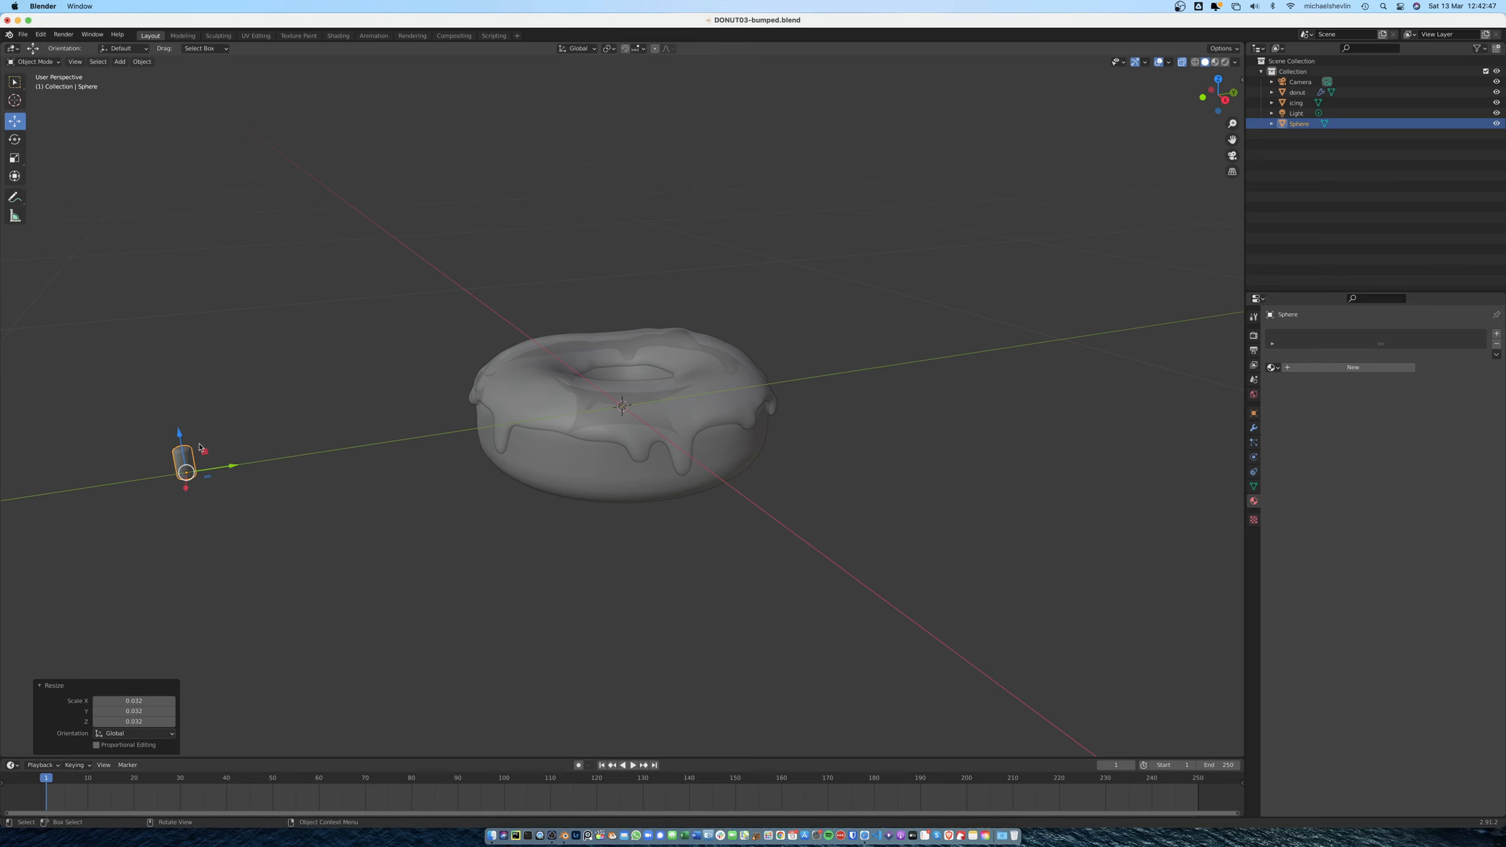
key(s)
click(258, 417)
Move the capsule about 0.24 m along Y toward the donut and scale it down slightly
drag(219, 469, 483, 430)
middle_drag(439, 436, 365, 442)
scroll(536, 380, up, 4)
key(s)
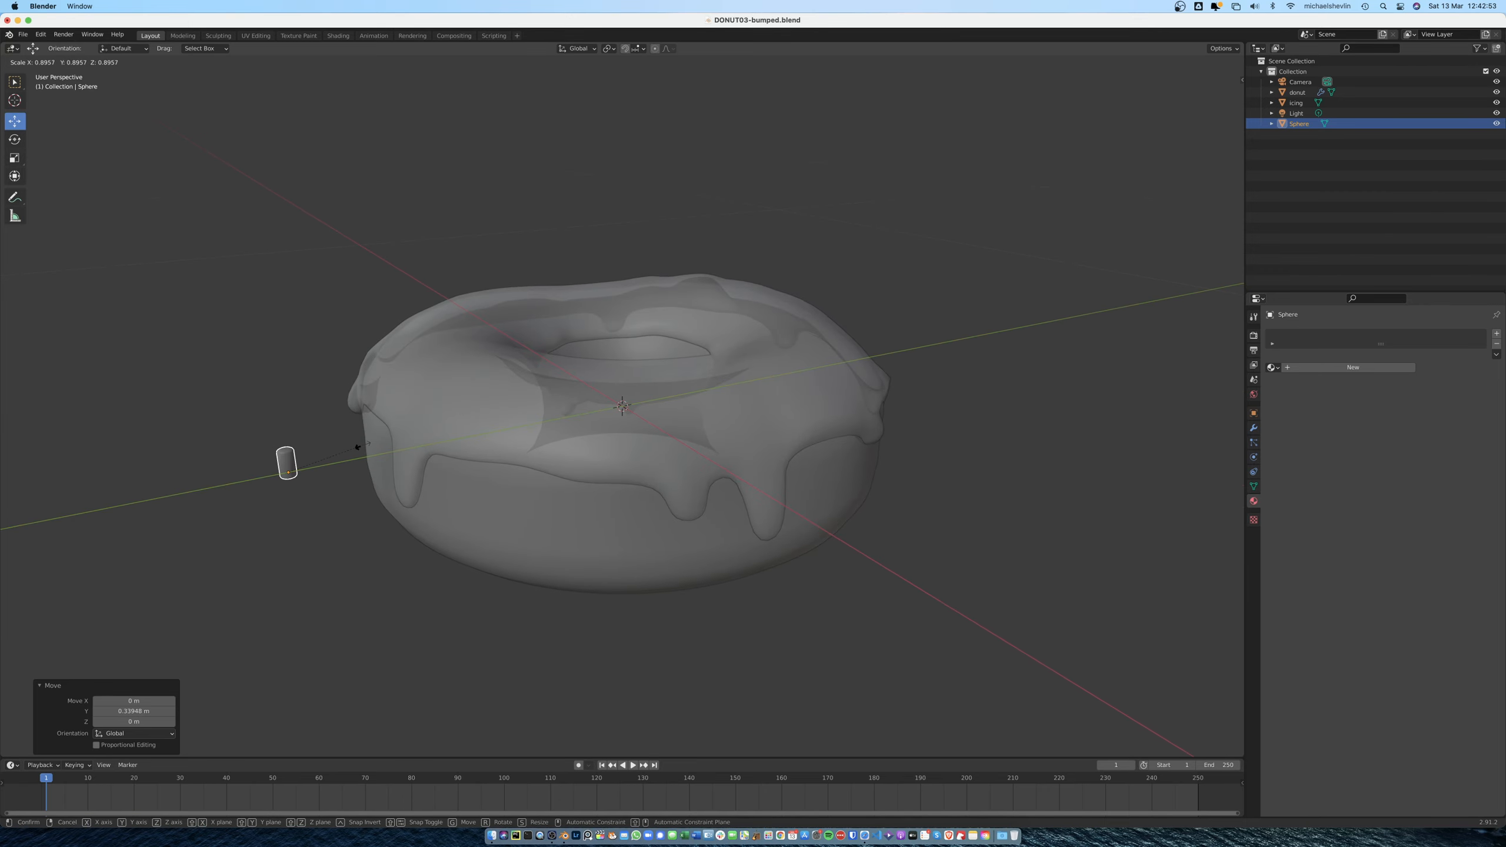
click(348, 455)
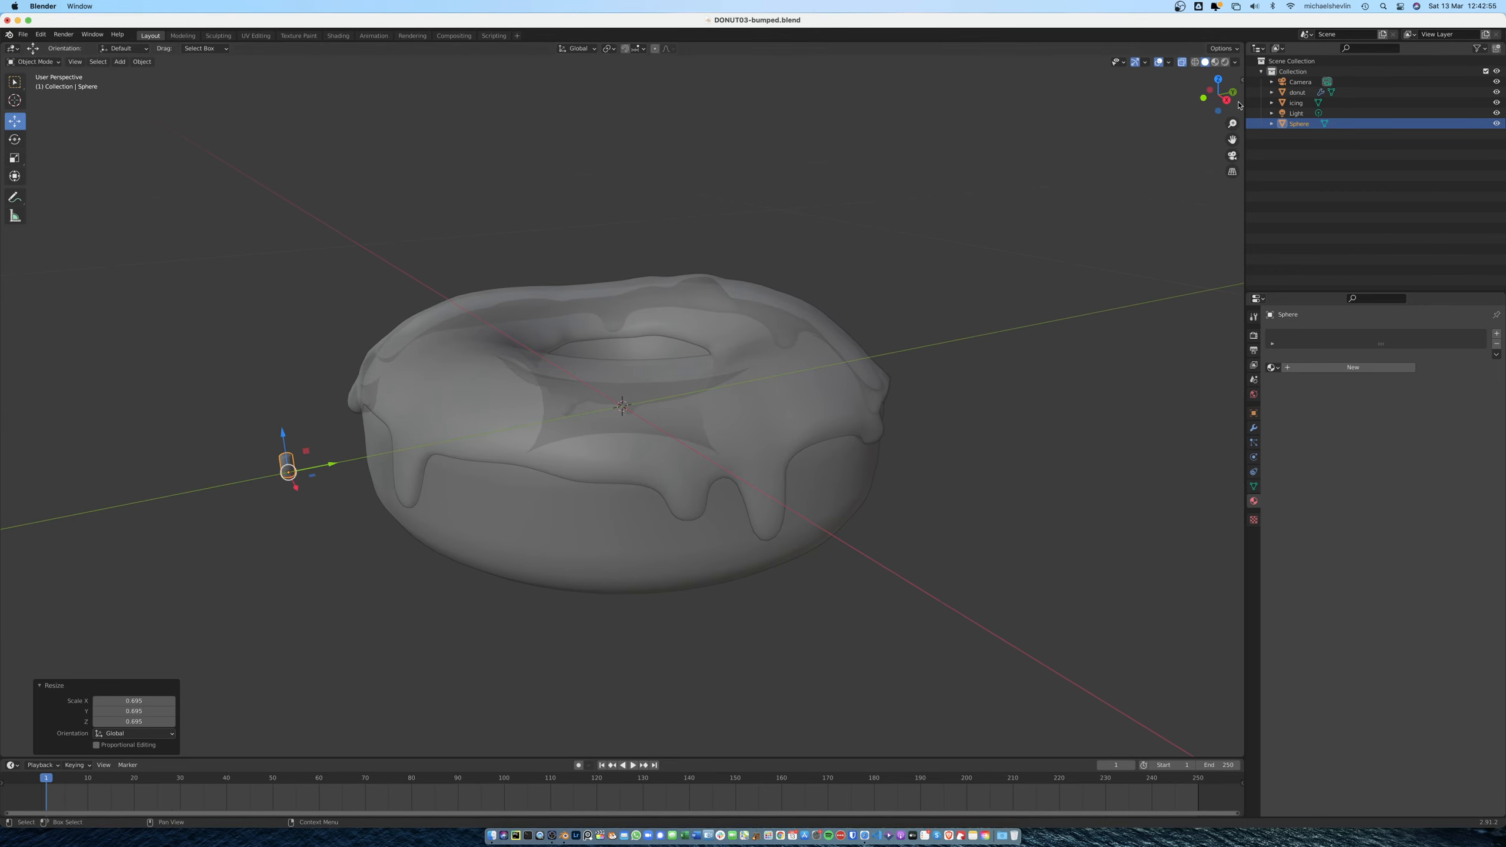
Turn off the viewport's X-ray display so the donut and icing appear solid
click(1182, 63)
middle_drag(959, 202, 868, 241)
click(485, 329)
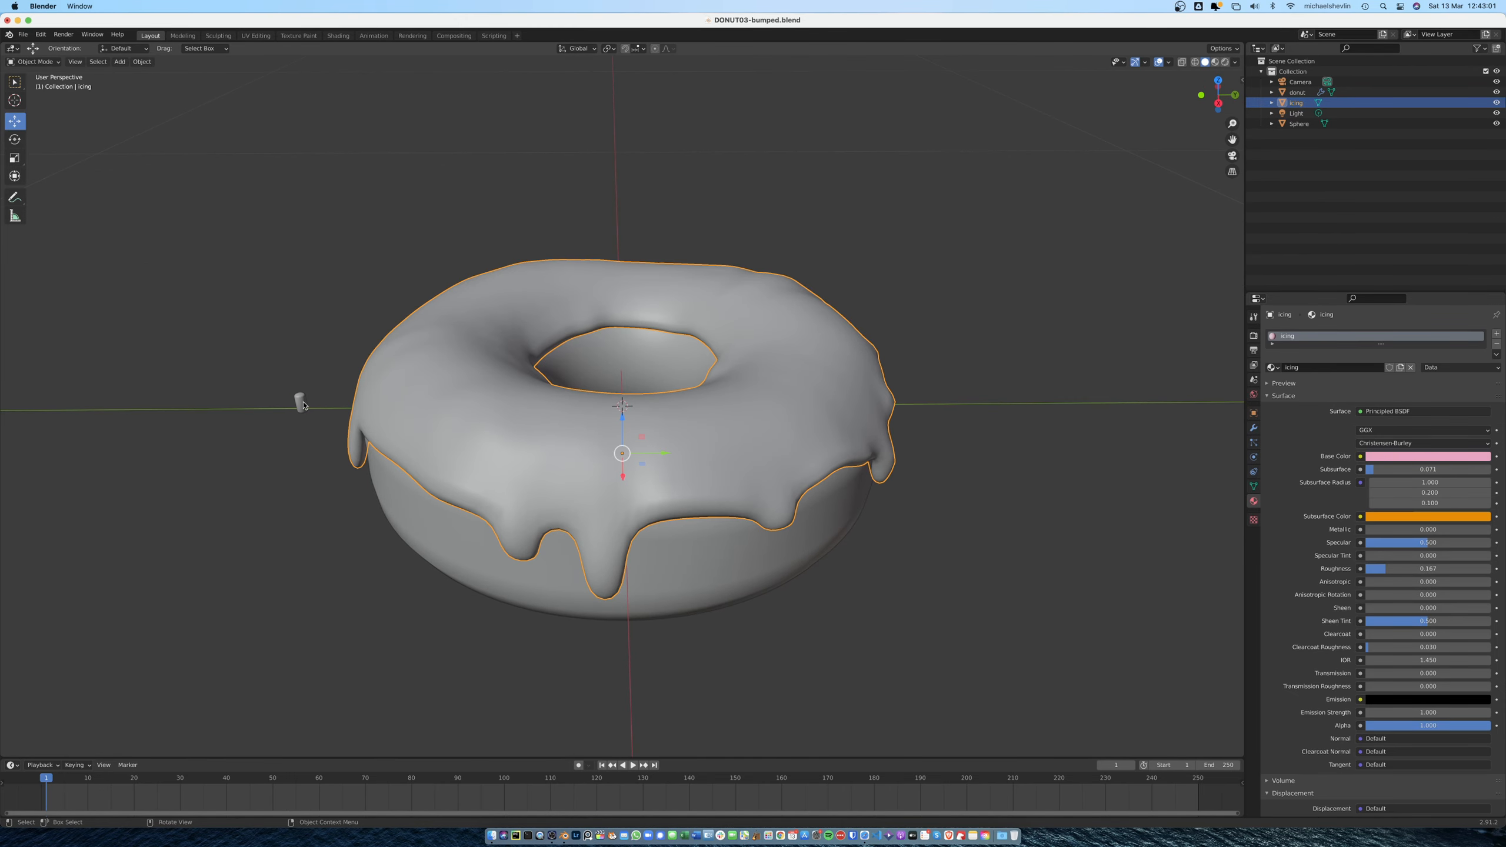
Rename the small capsule object as sprinkle
click(301, 405)
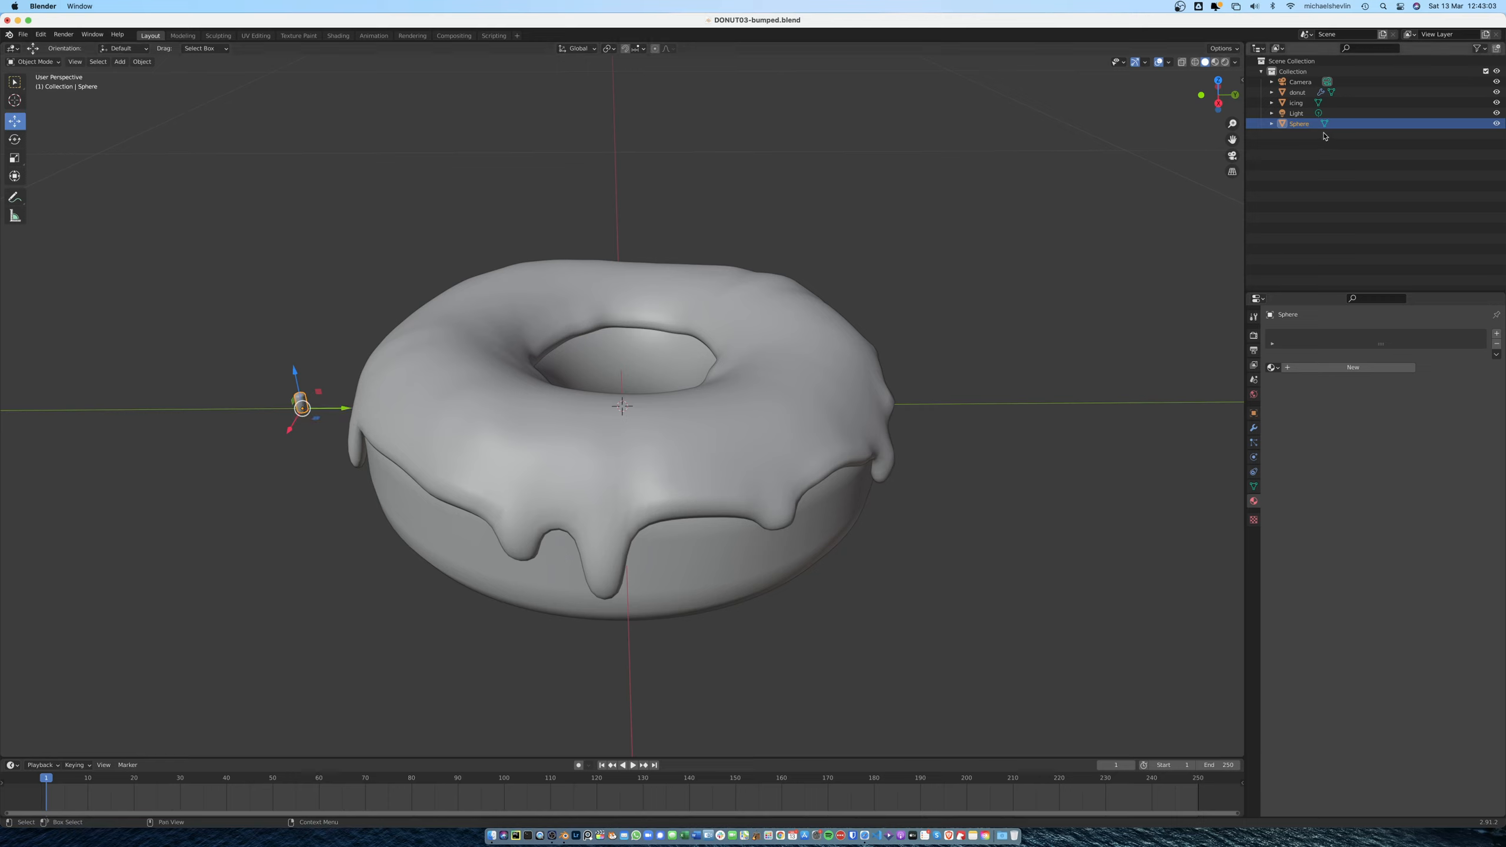
double_click(1302, 123)
text(sprinkle)
key(Return)
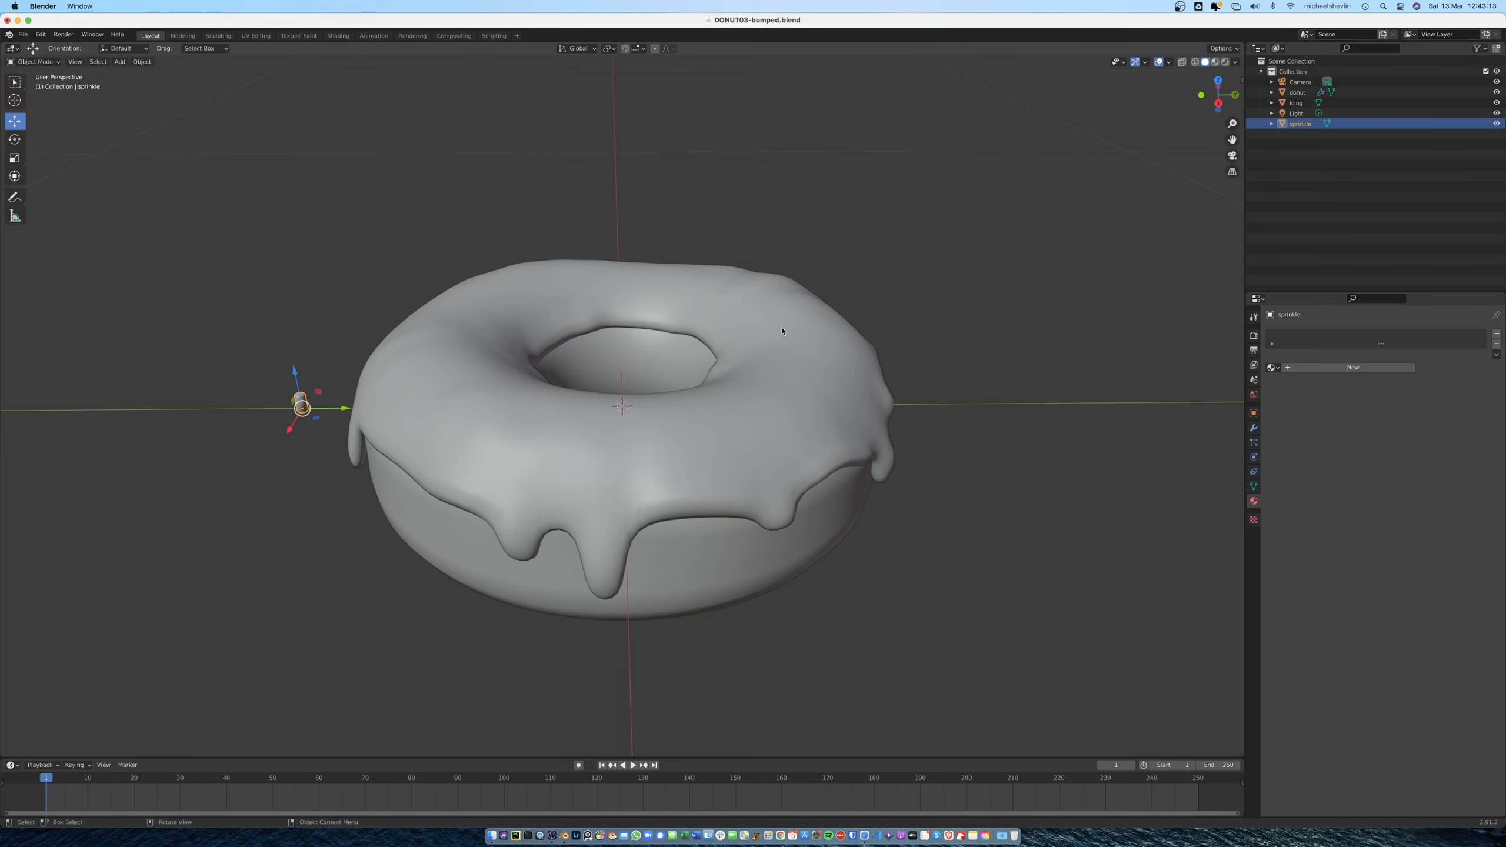
In Material Preview shading, give the sprinkle a new material with an orange base color and a roughness of 0.413
click(1214, 63)
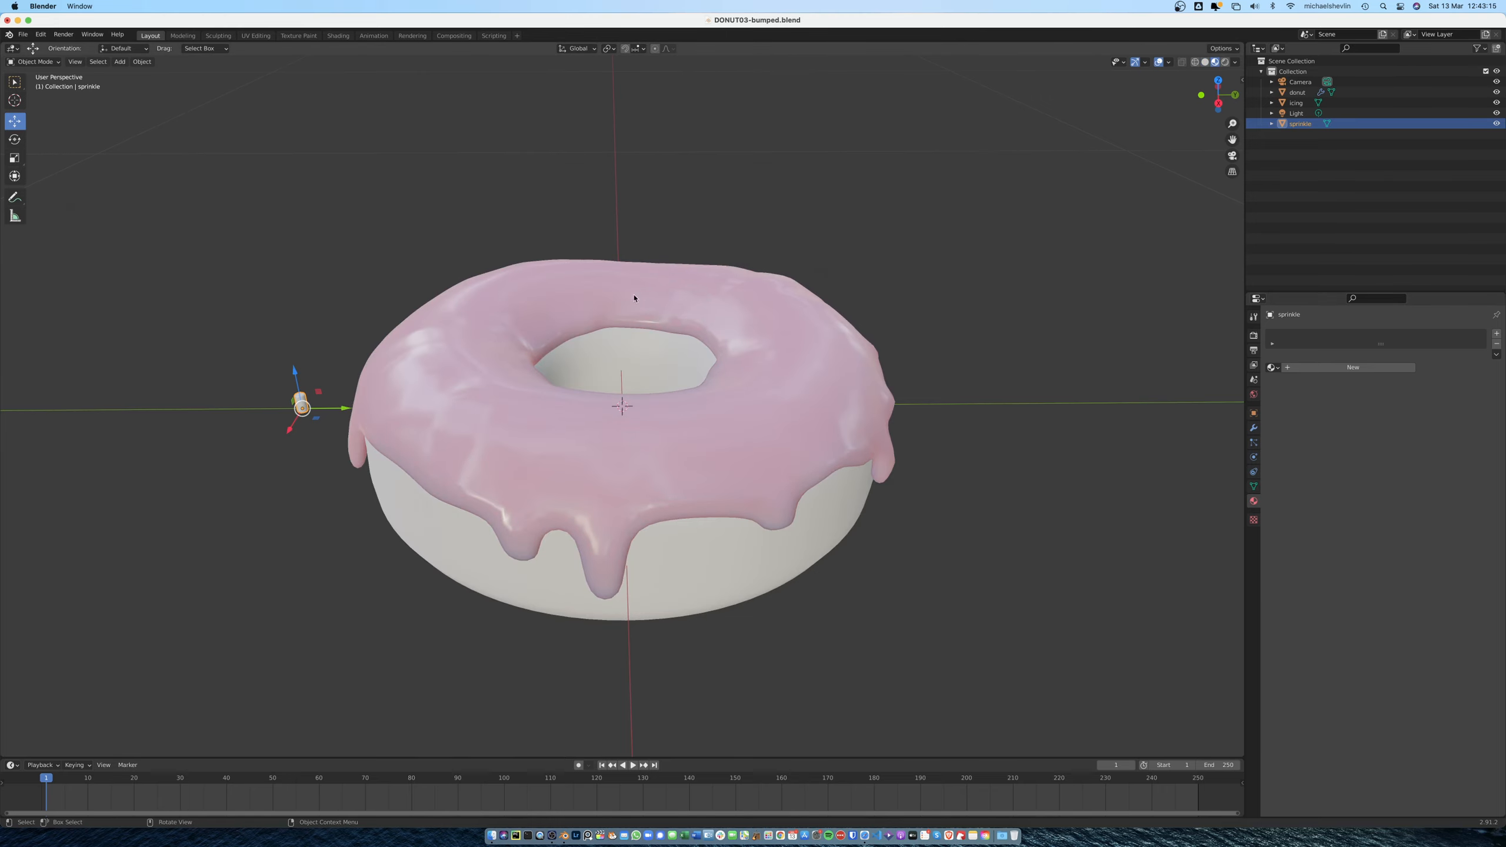
middle_drag(309, 324, 313, 365)
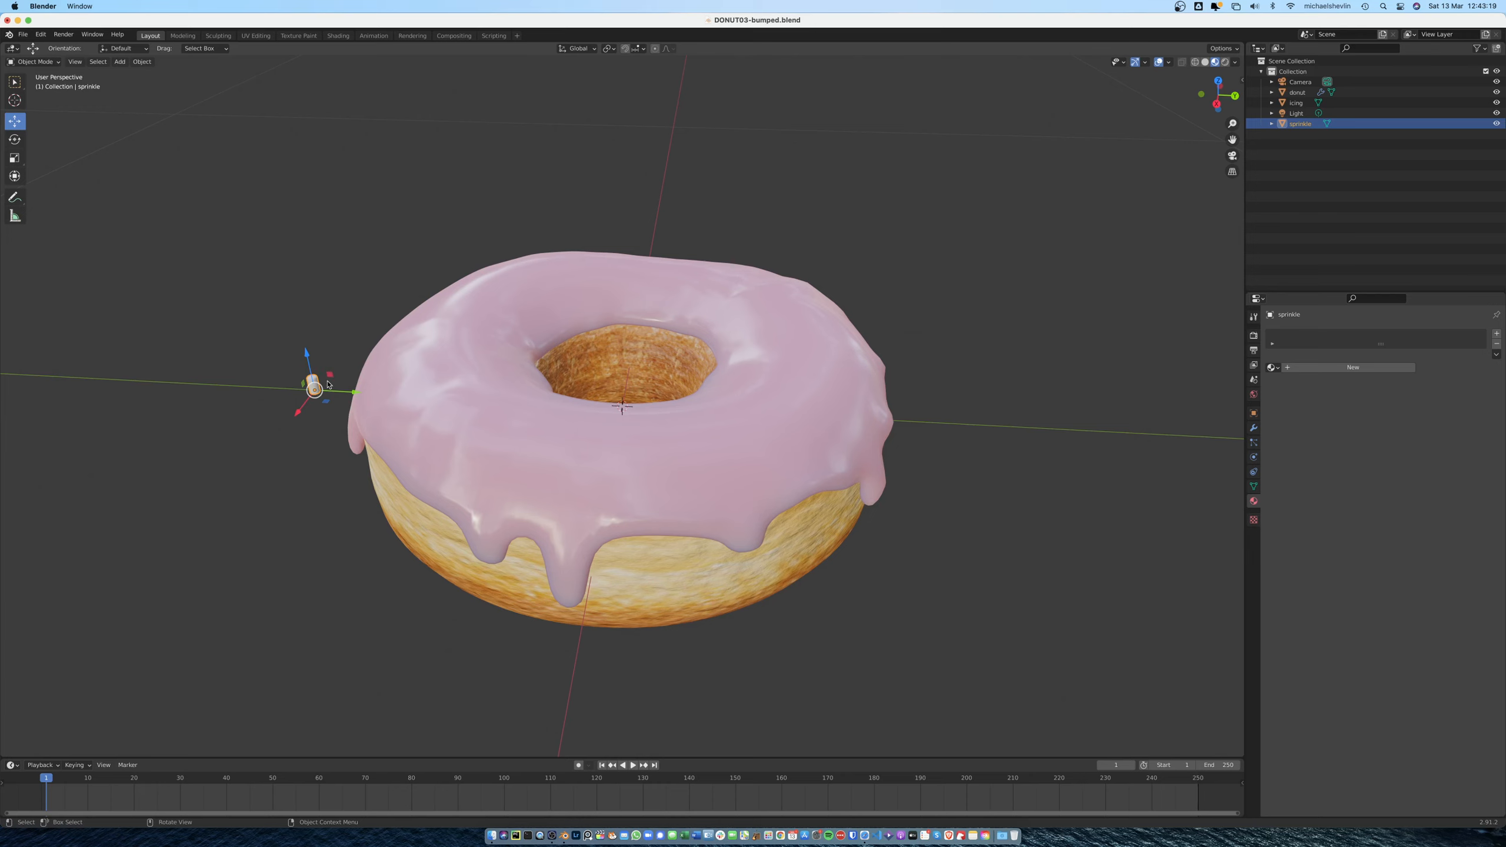
click(1353, 367)
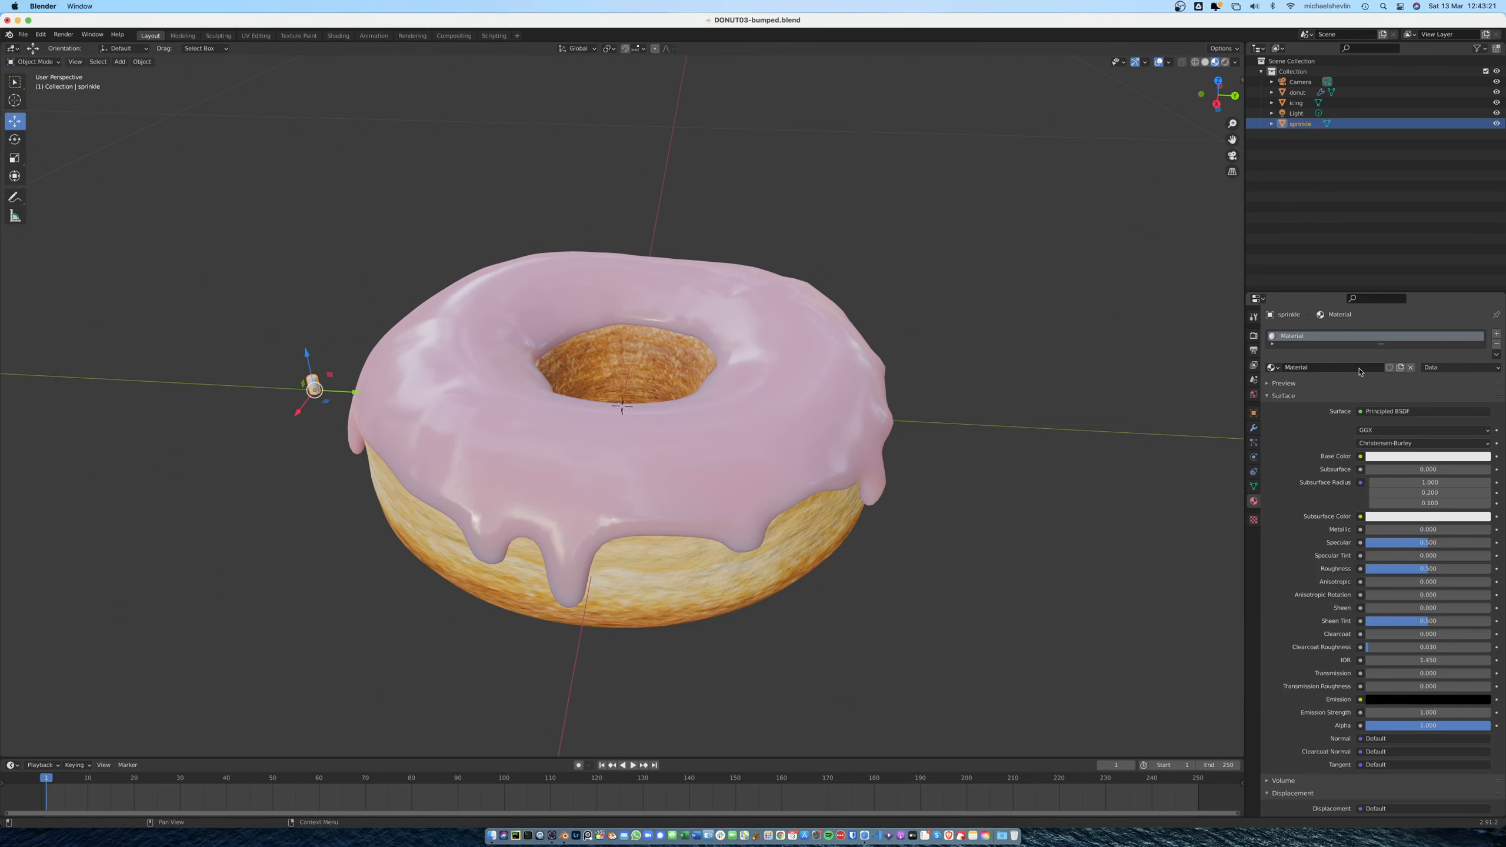
click(1435, 457)
click(1417, 367)
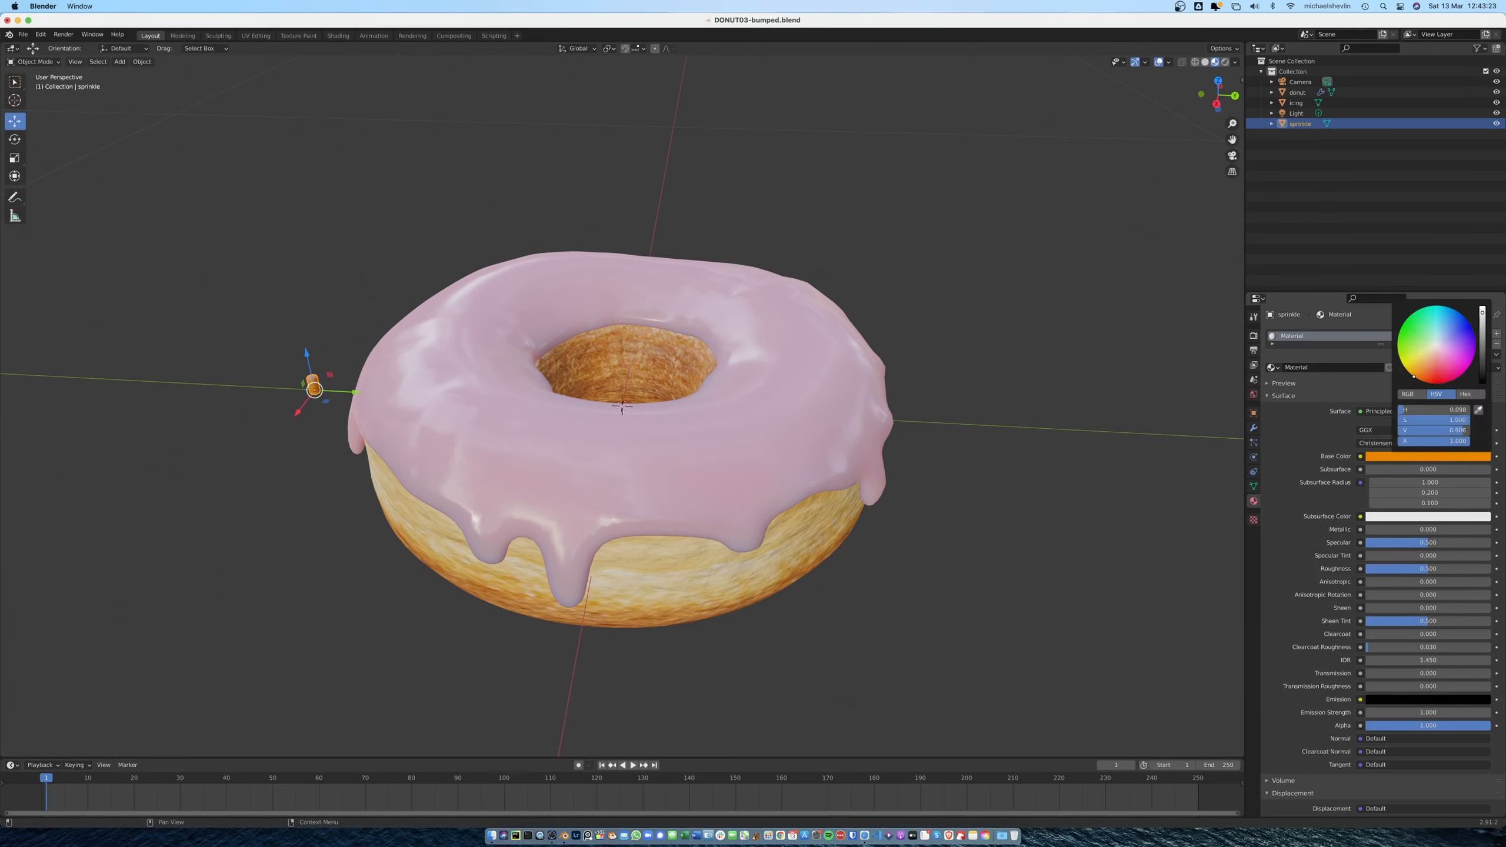
click(1072, 387)
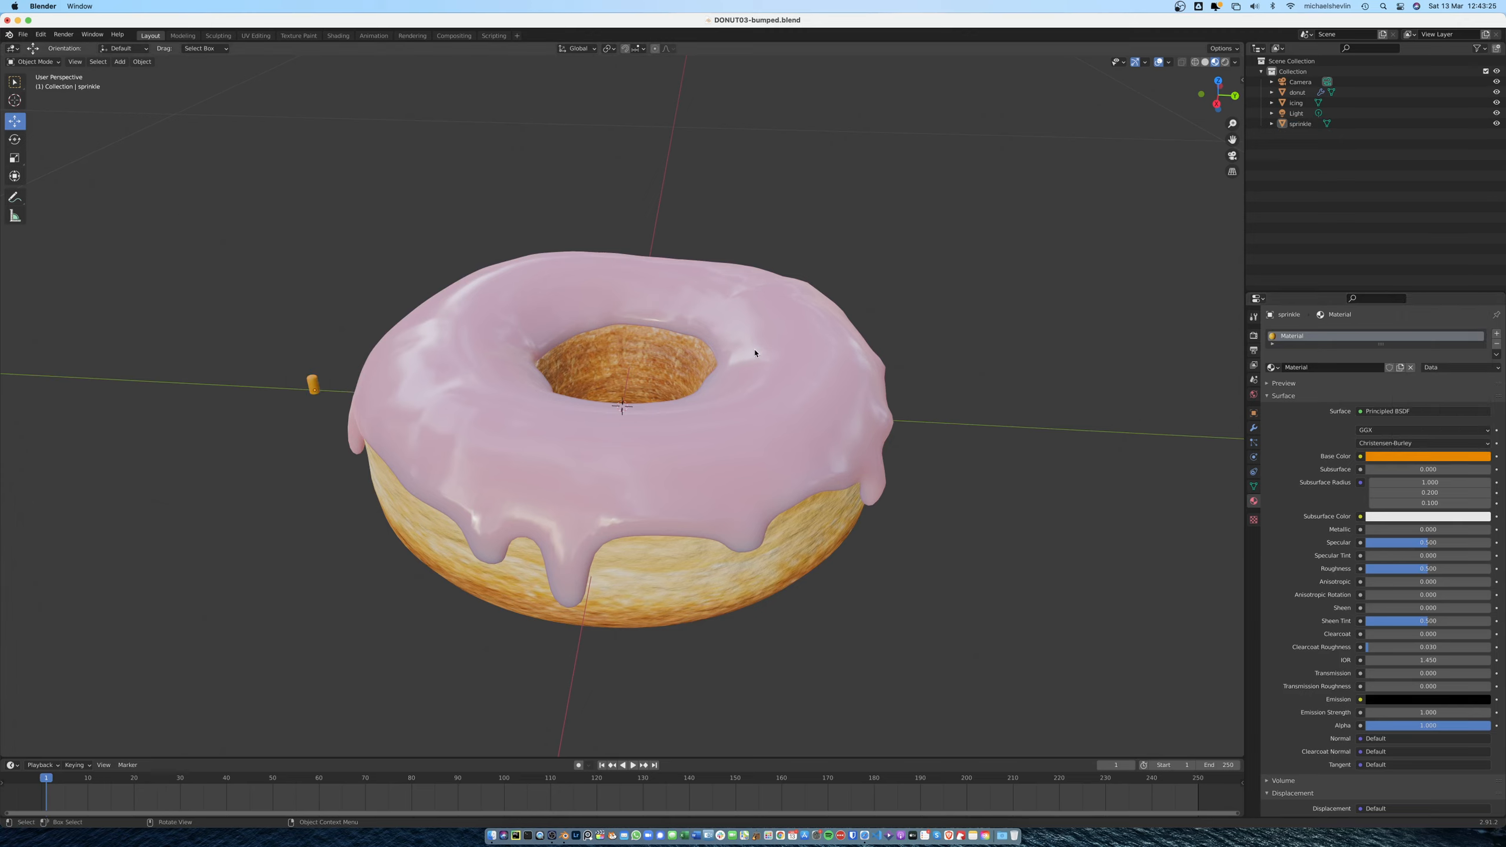
drag(1415, 570, 1404, 570)
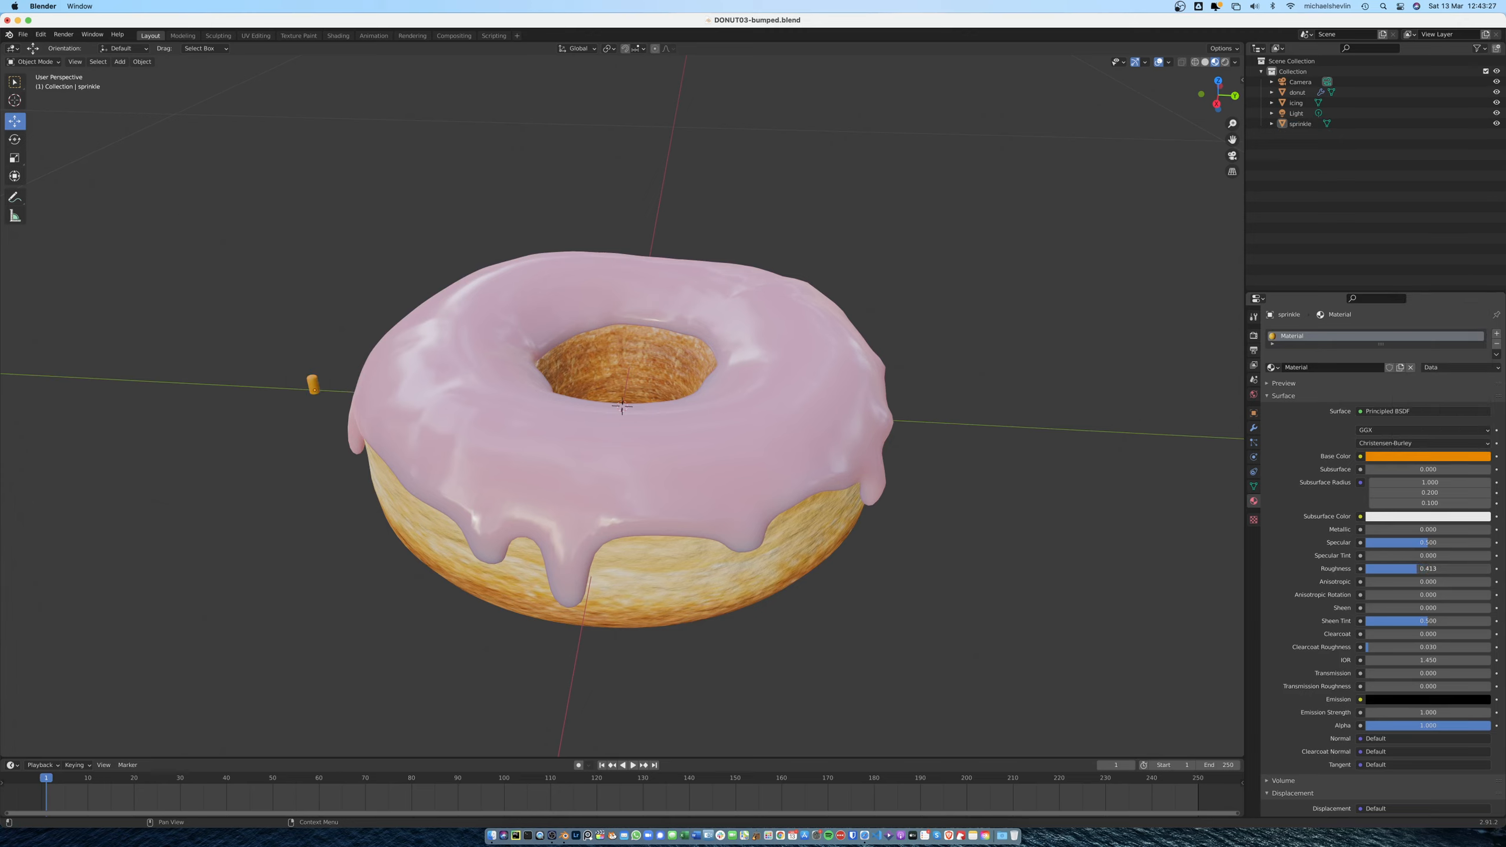
Add a particle system to the icing, preview its emission in the timeline, and return to the first frame
click(784, 376)
scroll(860, 348, down, 3)
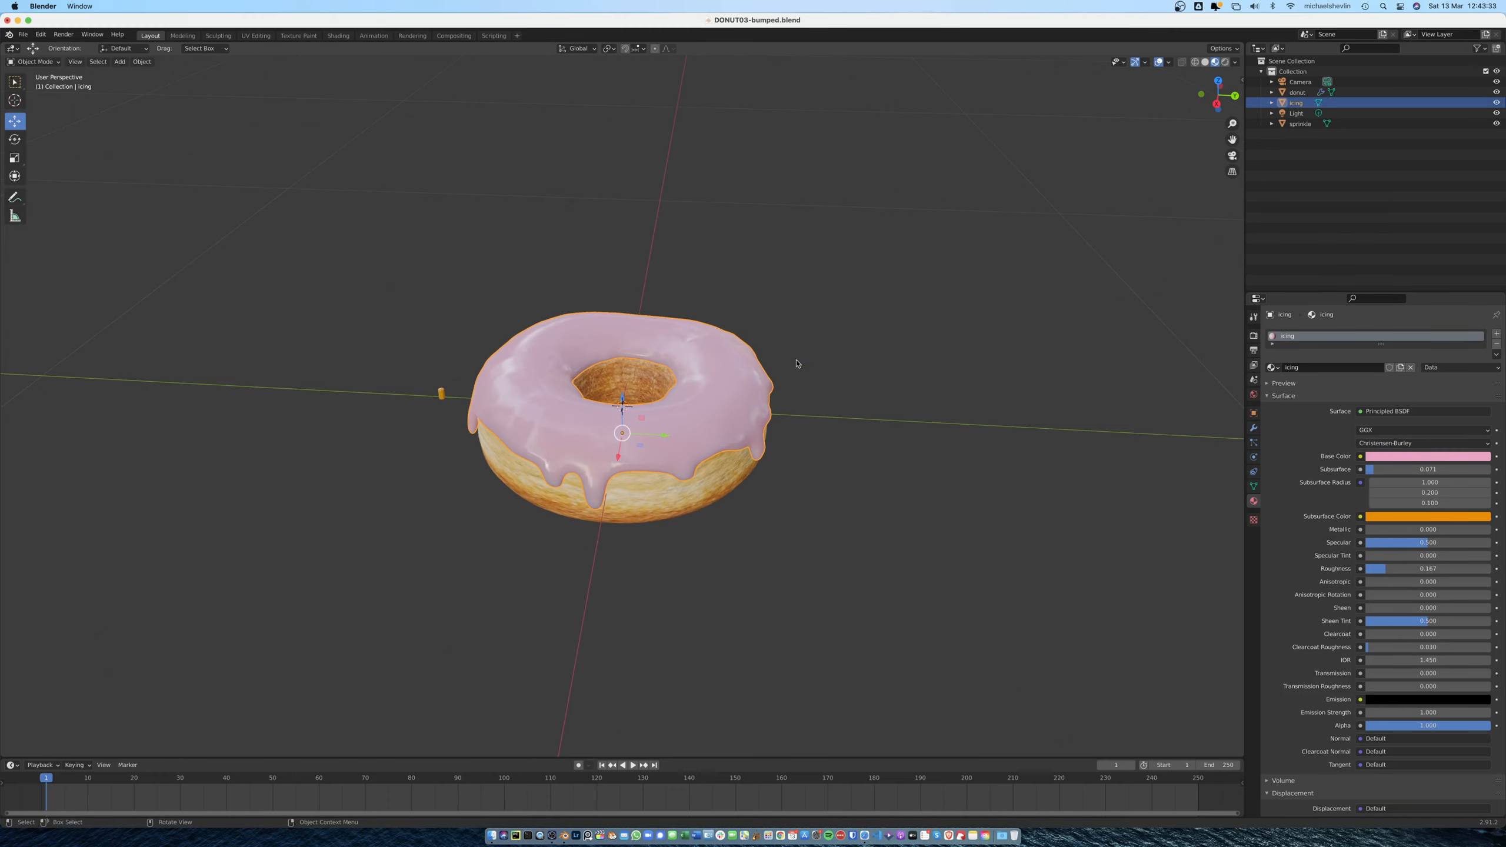
click(1496, 344)
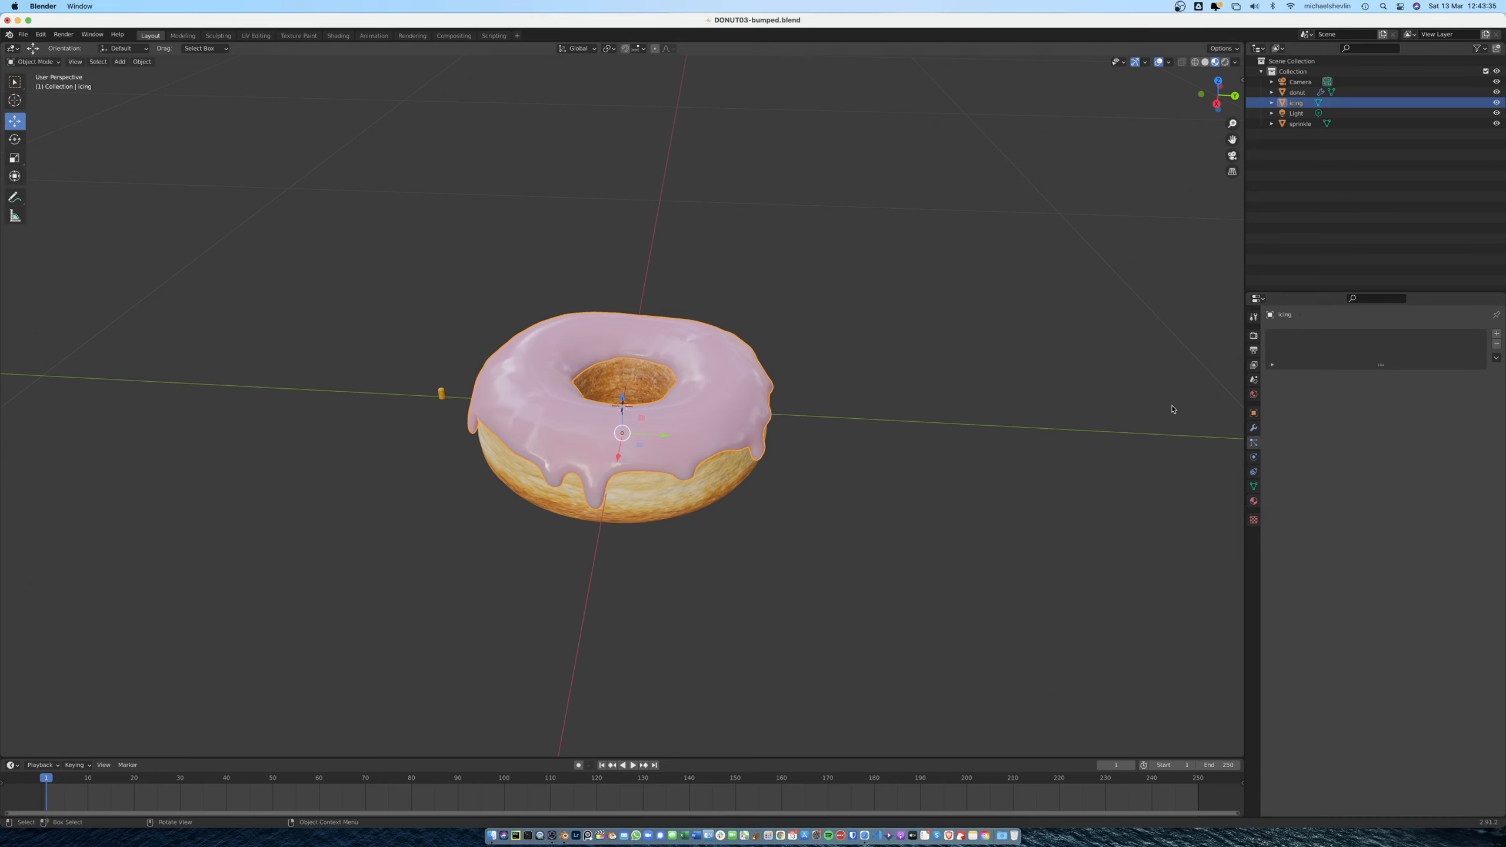
click(1496, 334)
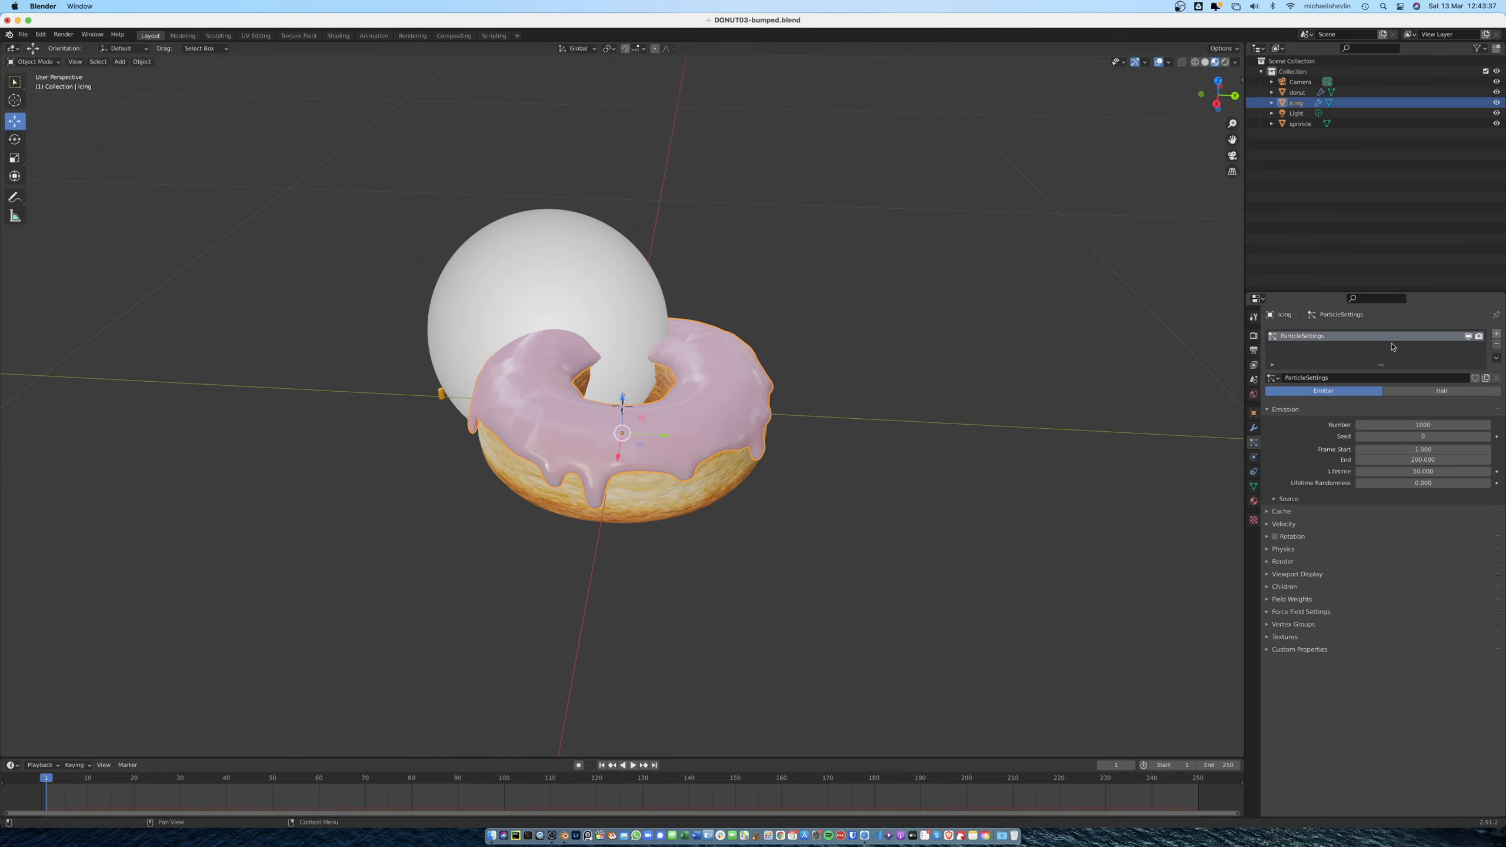
click(632, 765)
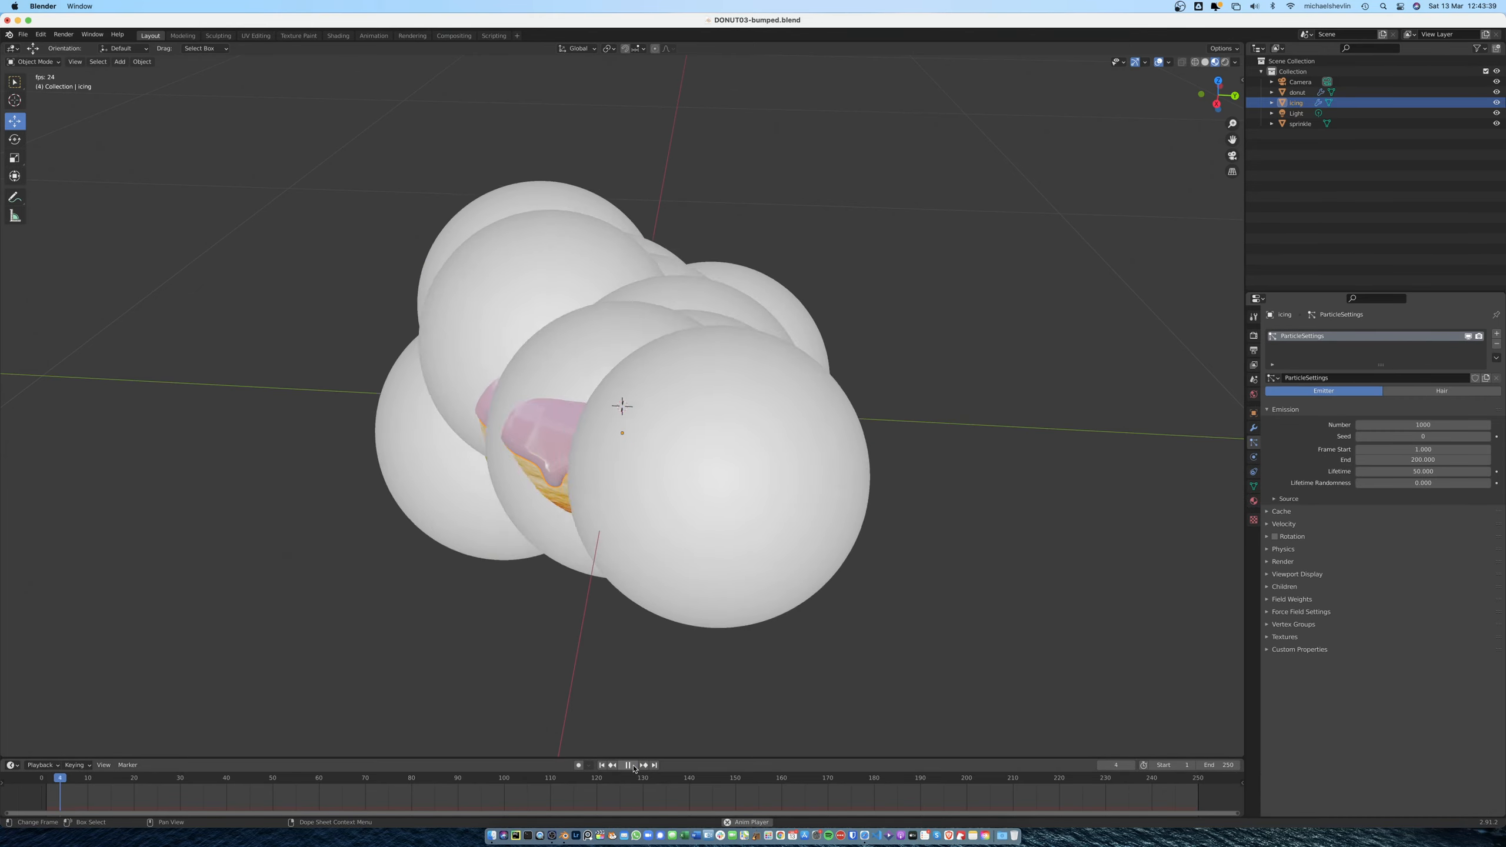
click(603, 766)
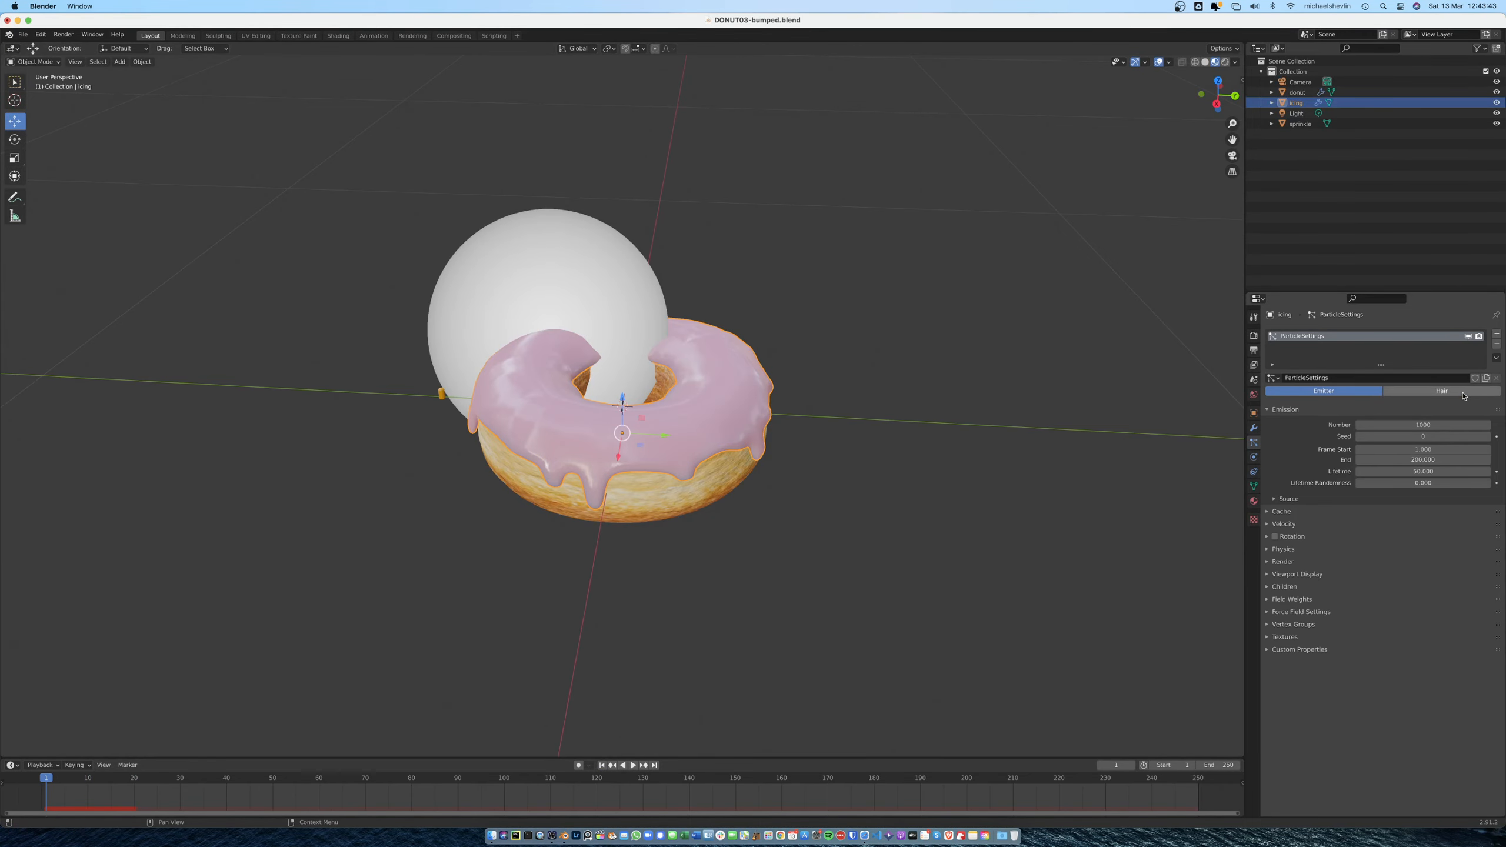
Set the icing's particle system to Hair and render it as Object with sprinkle as the instance object
click(1462, 393)
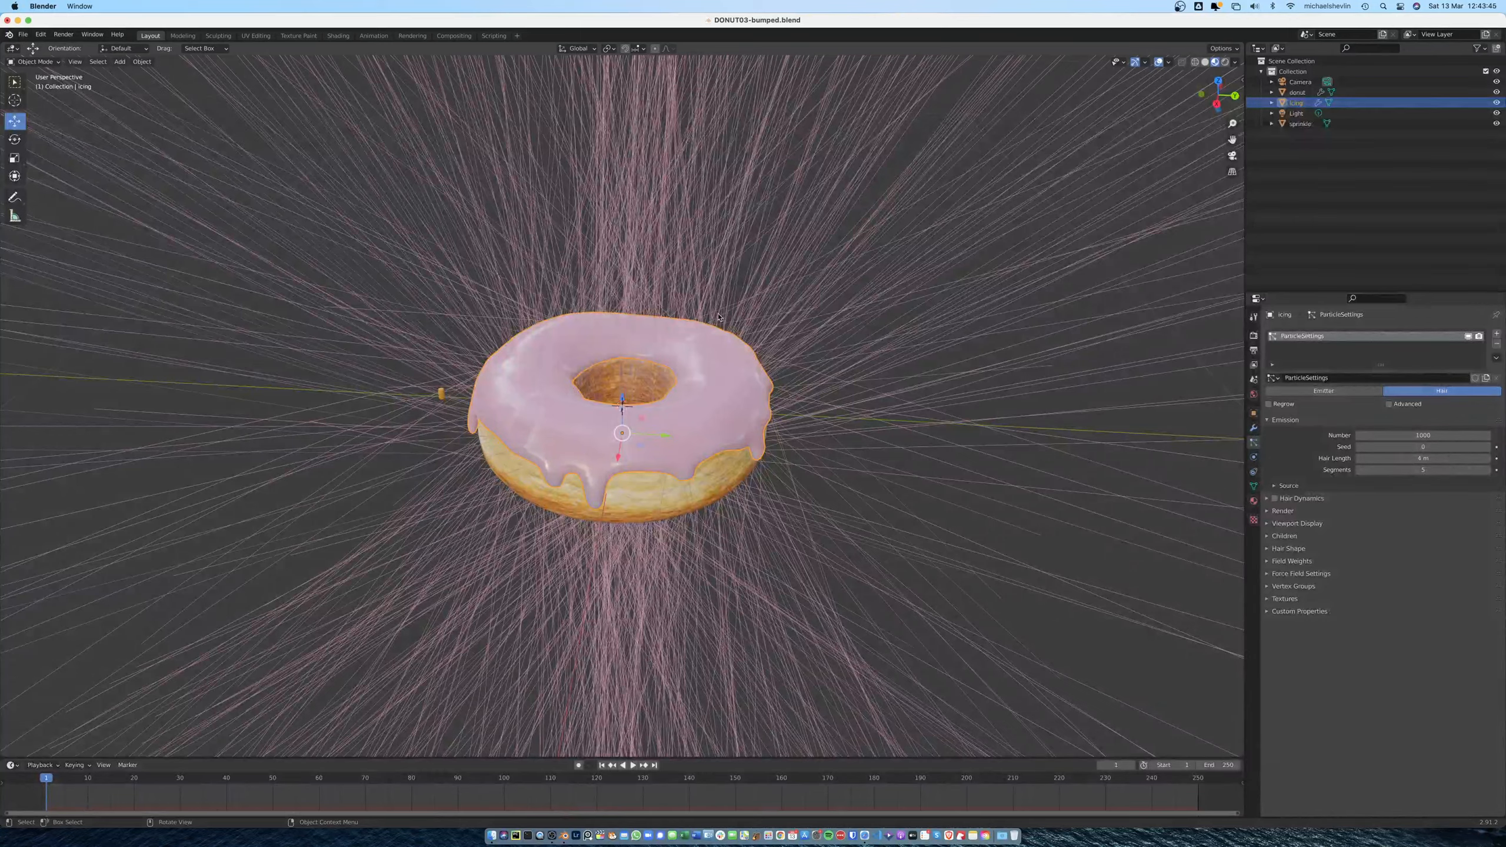
click(1270, 512)
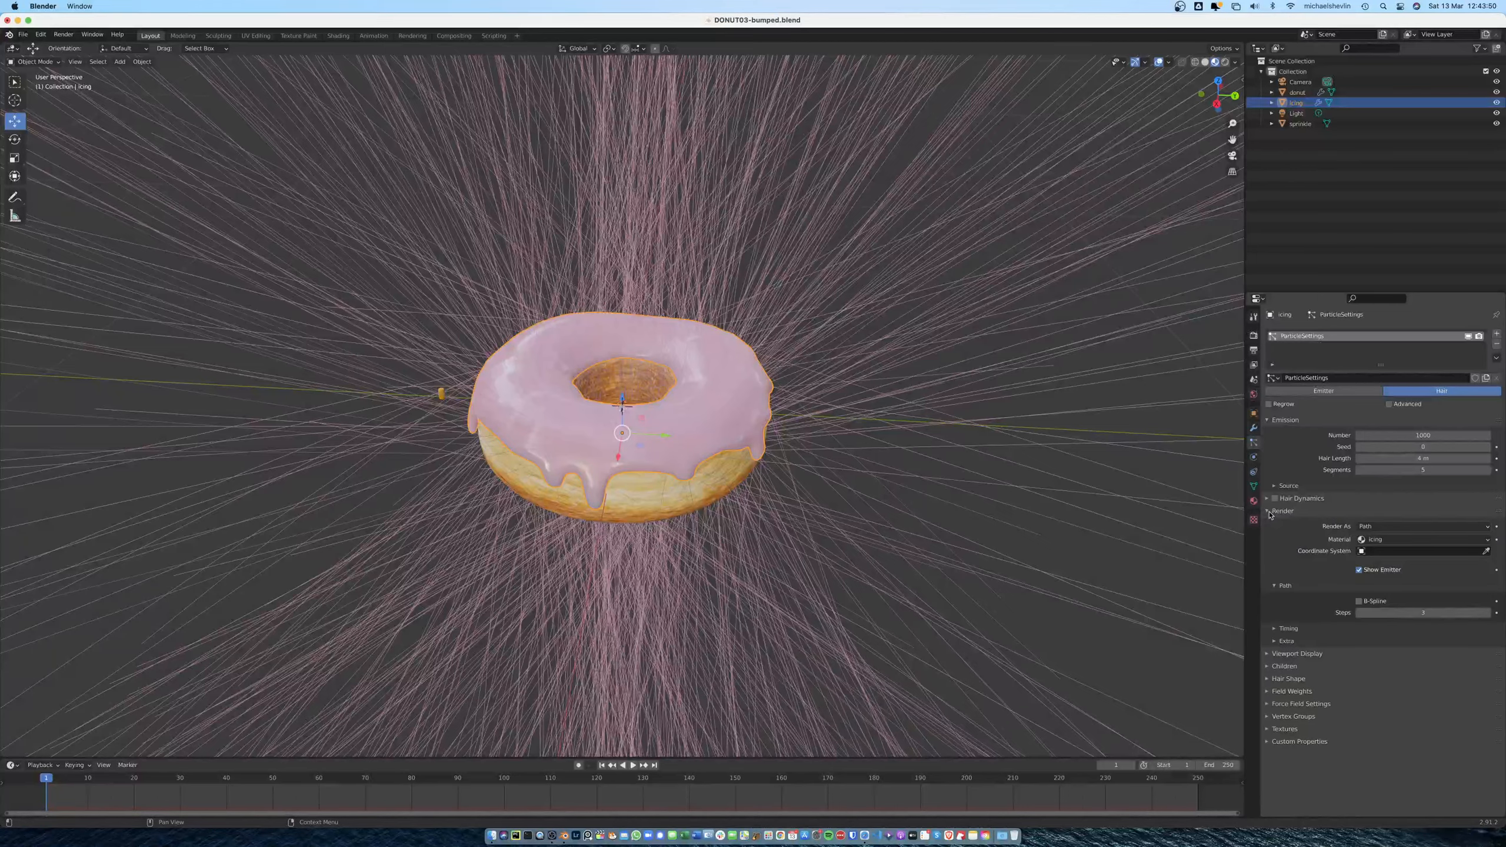
click(1403, 526)
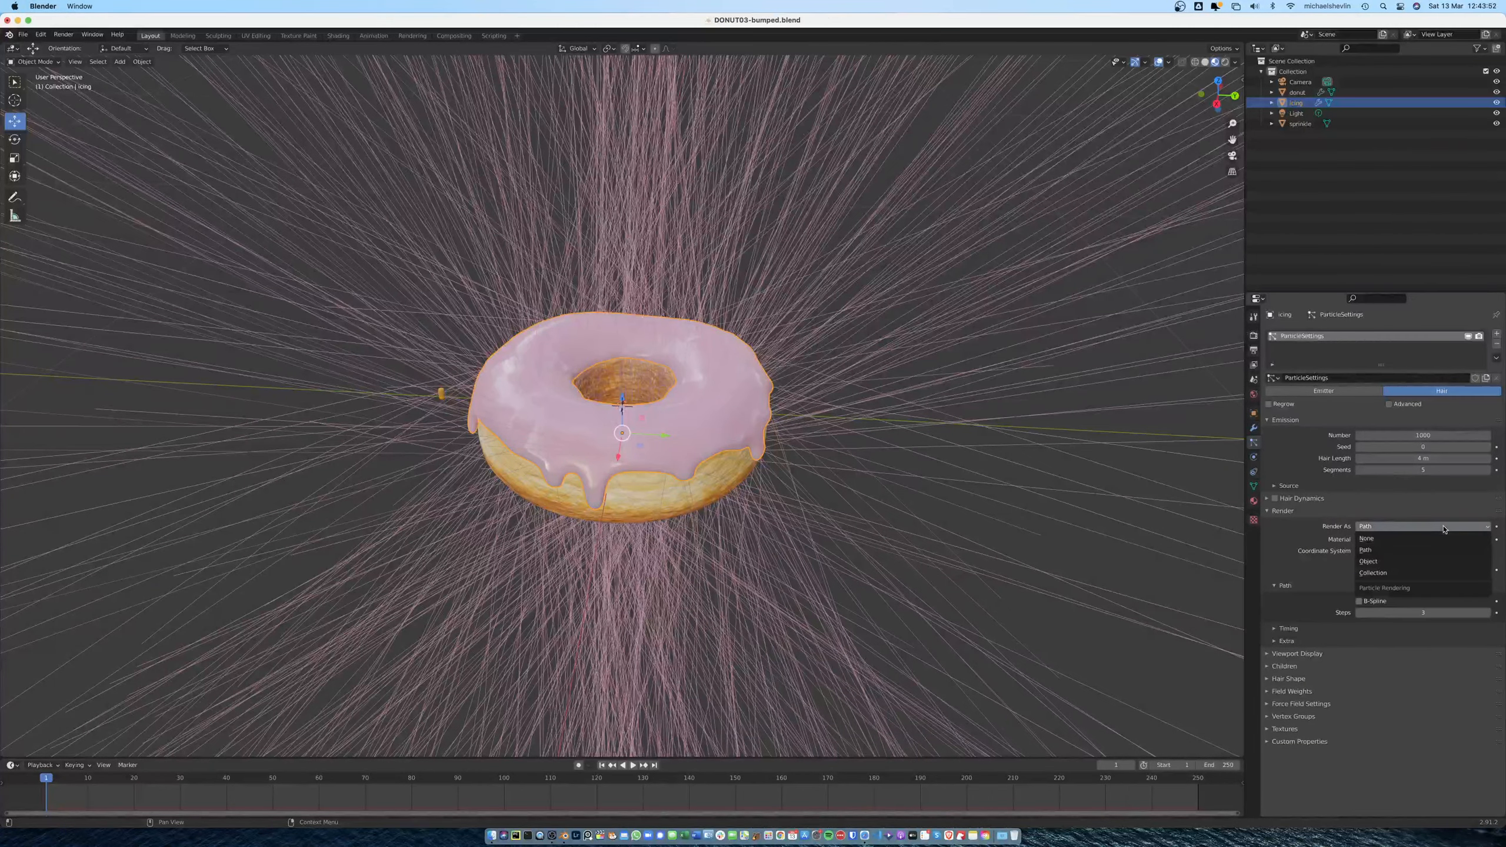
click(1390, 563)
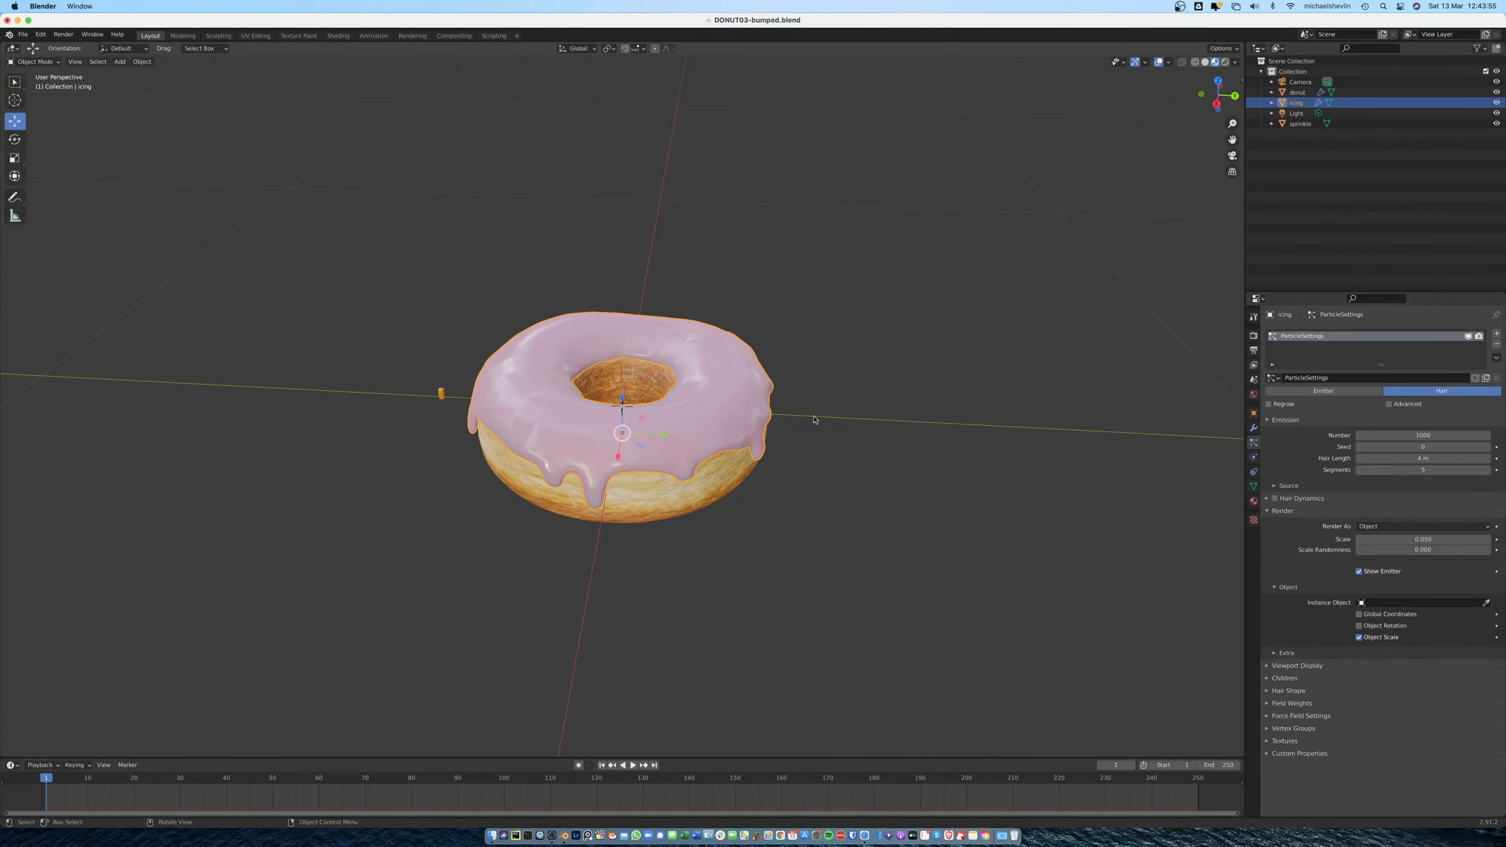
click(1428, 604)
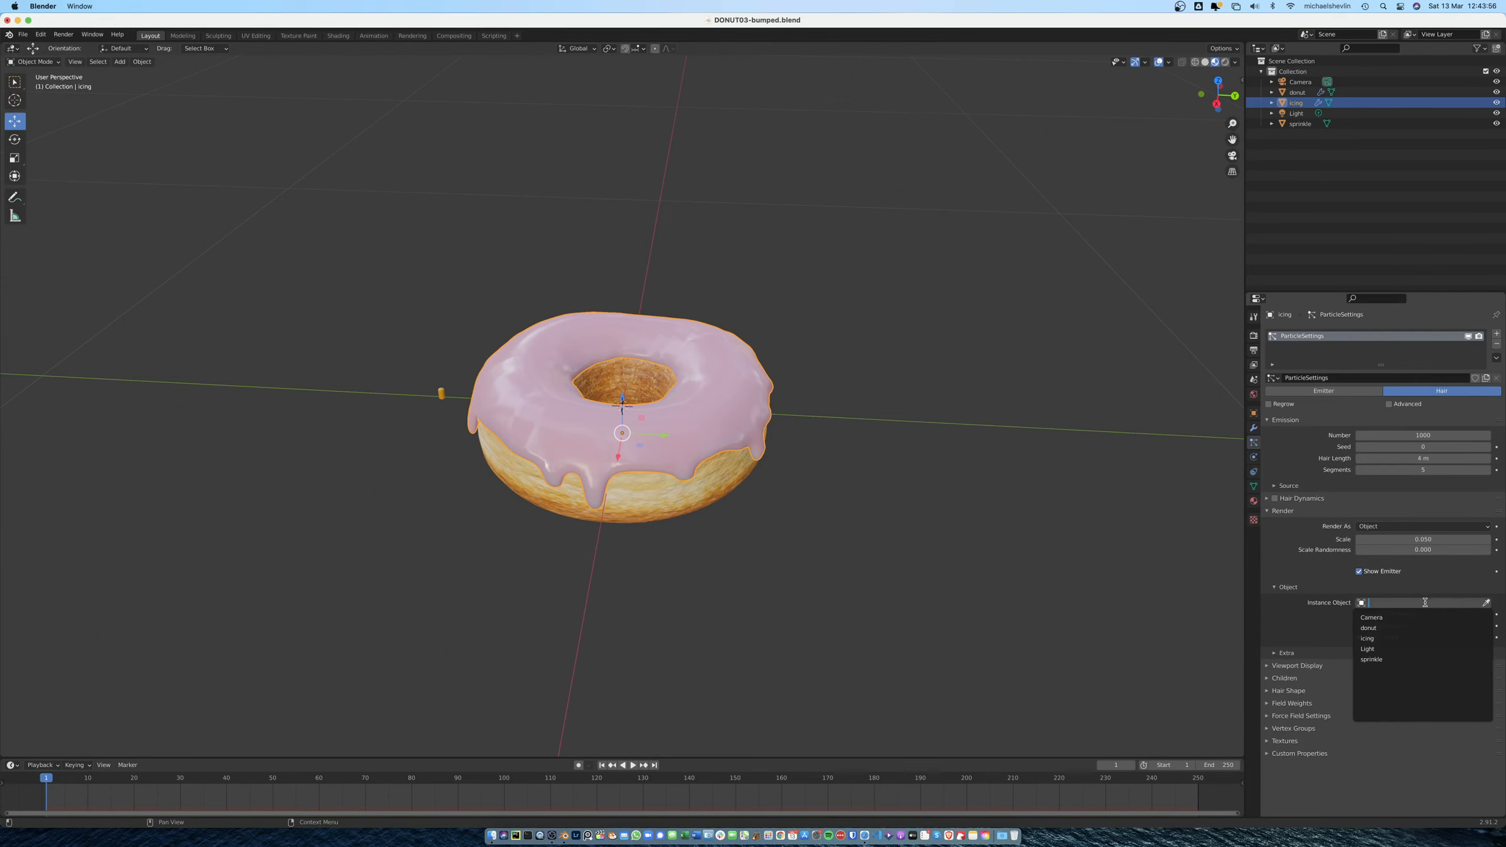
click(1395, 668)
scroll(729, 372, up, 4)
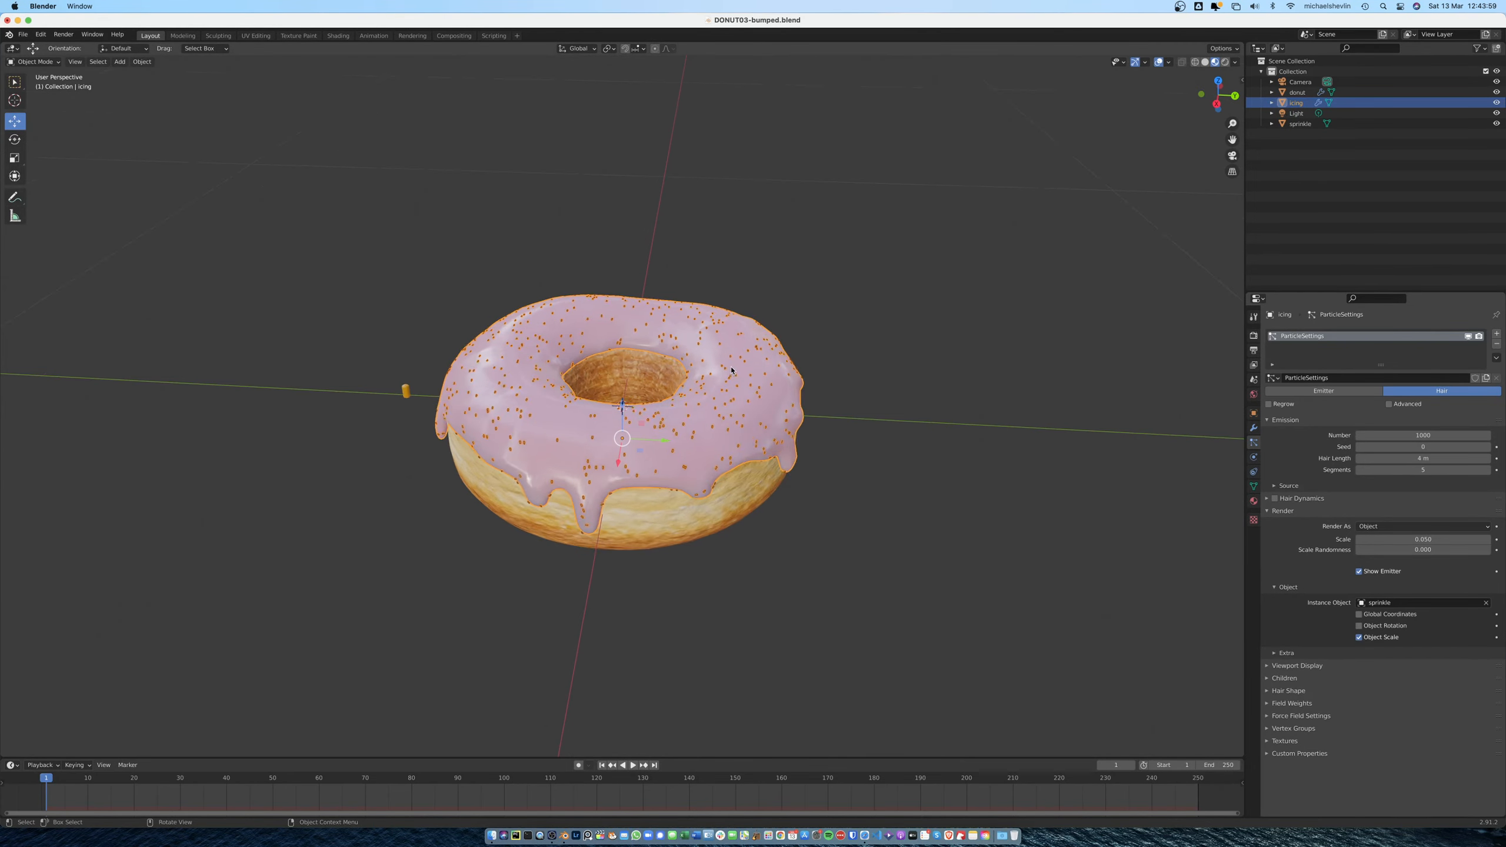
Switch the viewport to Solid shading and set the sprinkle particles' render scale to 0.150
middle_drag(778, 409, 801, 432)
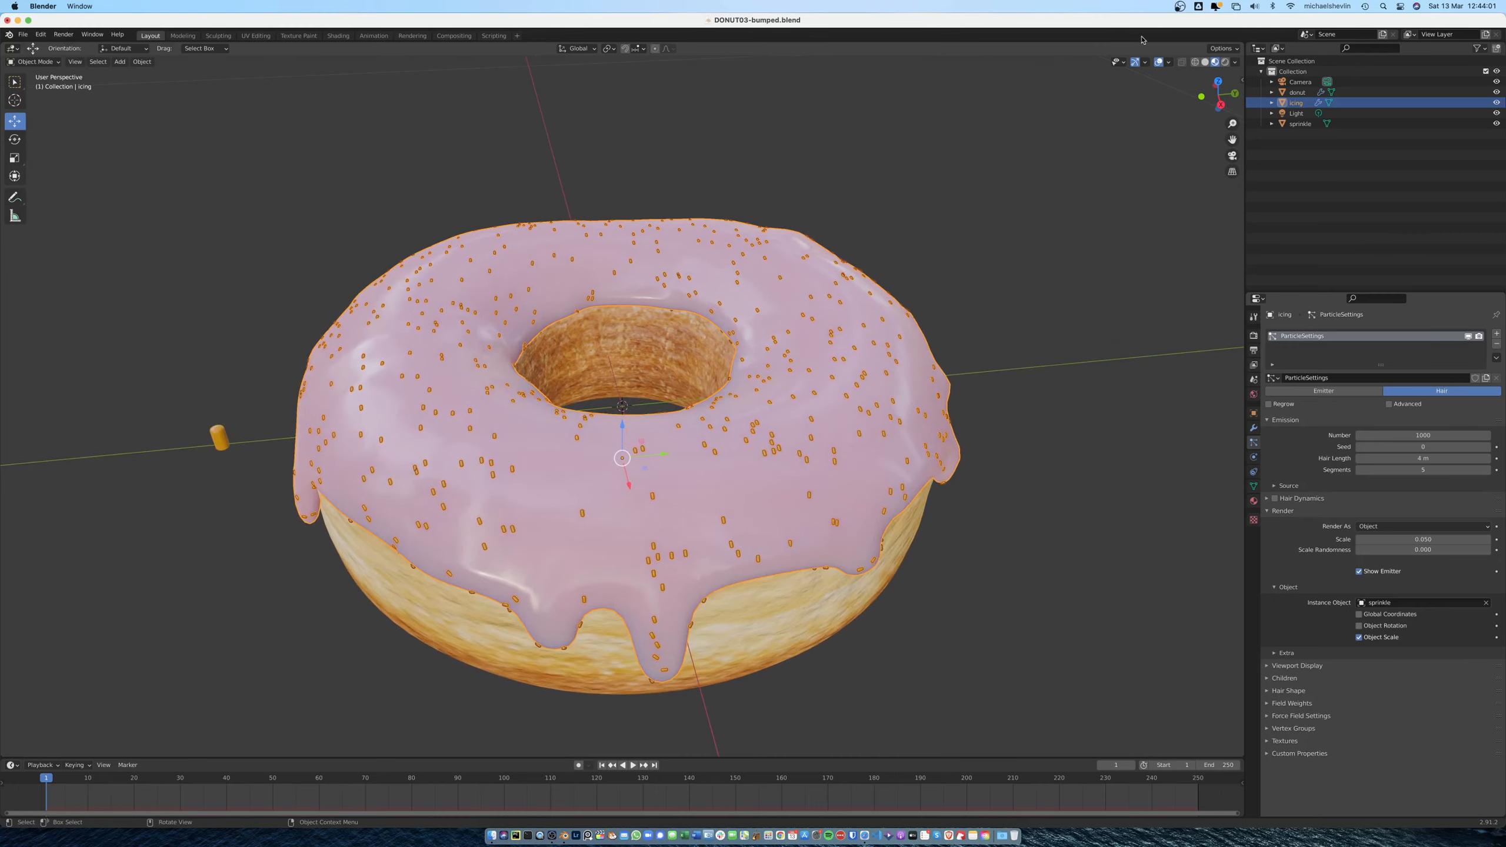
click(1206, 62)
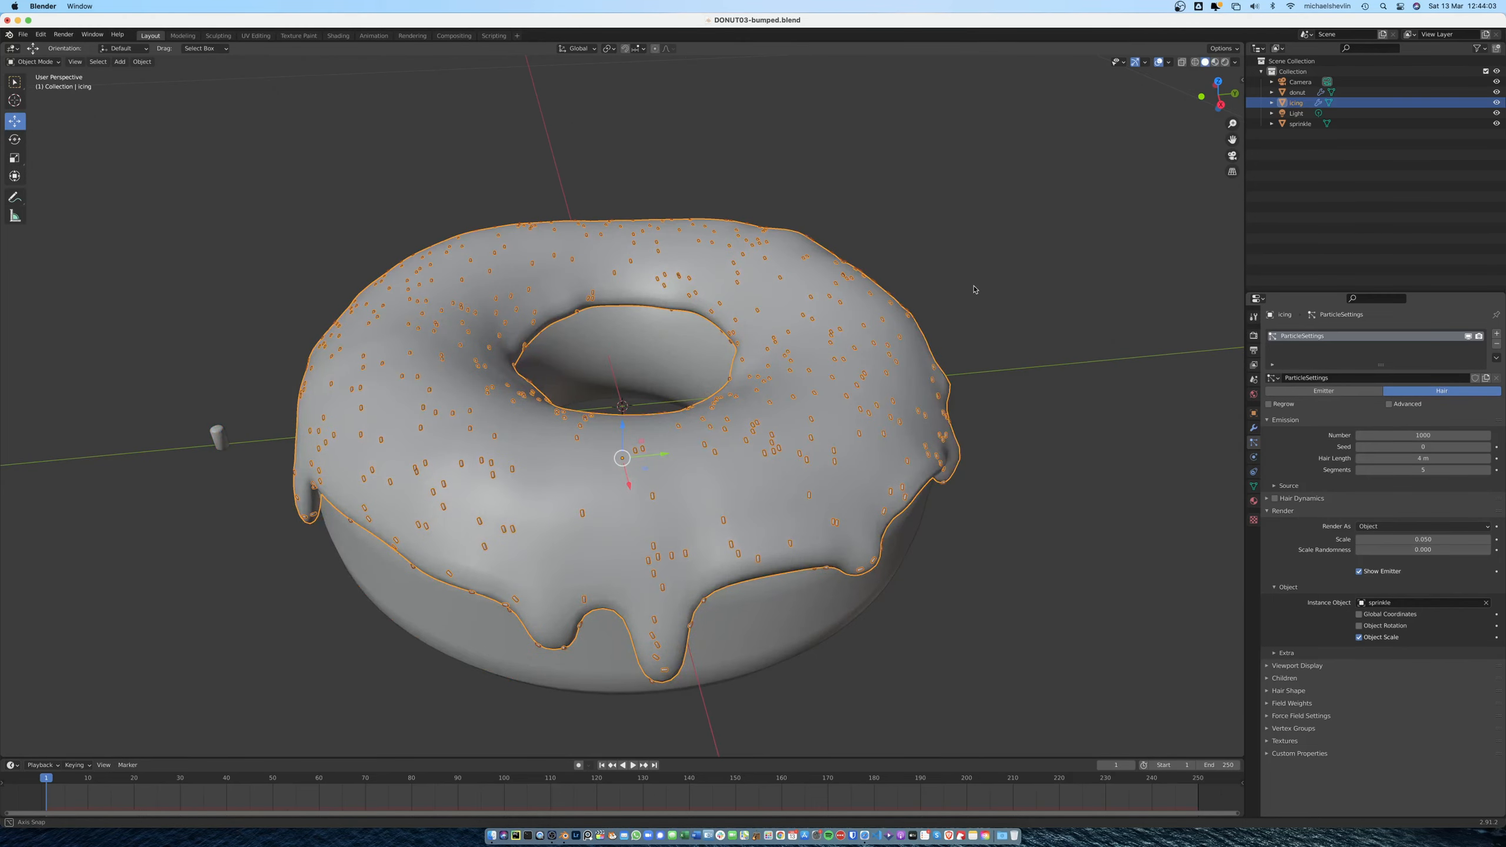
middle_drag(975, 286, 1023, 363)
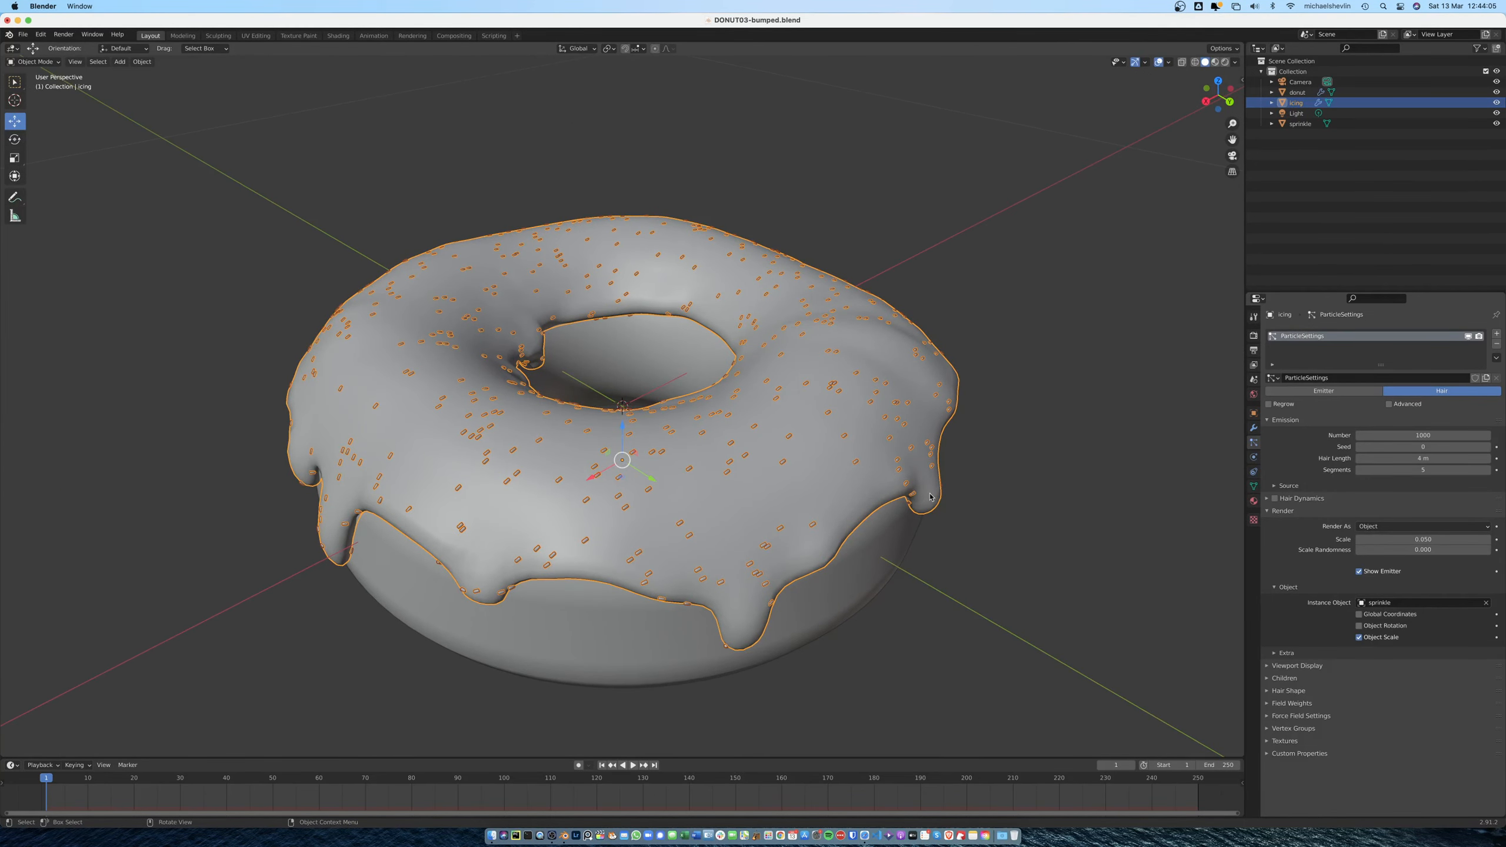
mouse_move(1422, 540)
mouse_down()
mouse_move(1455, 541)
mouse_move(1426, 540)
mouse_up()
middle_drag(1083, 471, 1117, 471)
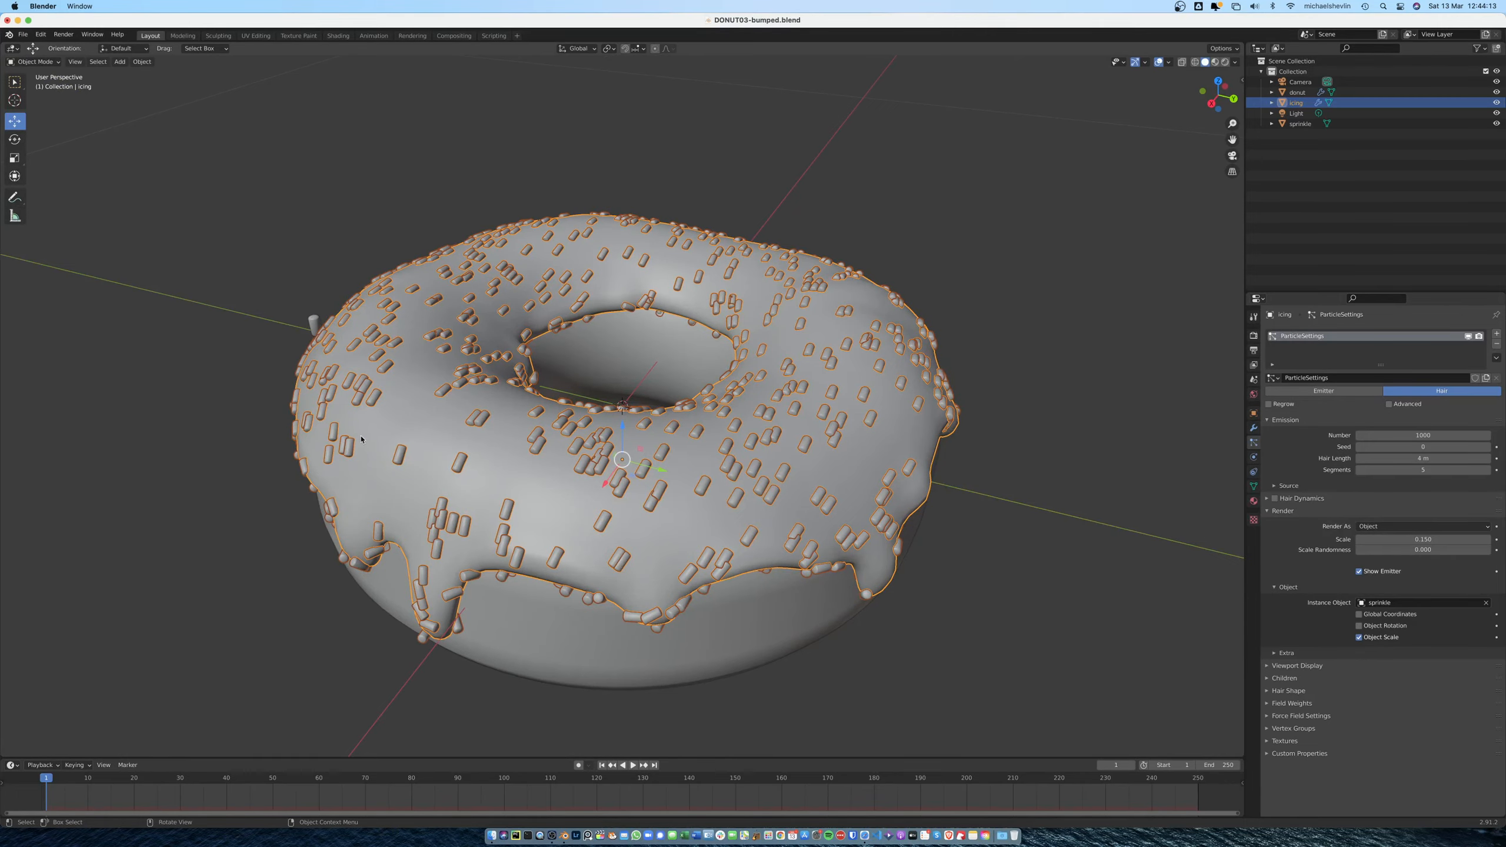
middle_drag(361, 440, 860, 368)
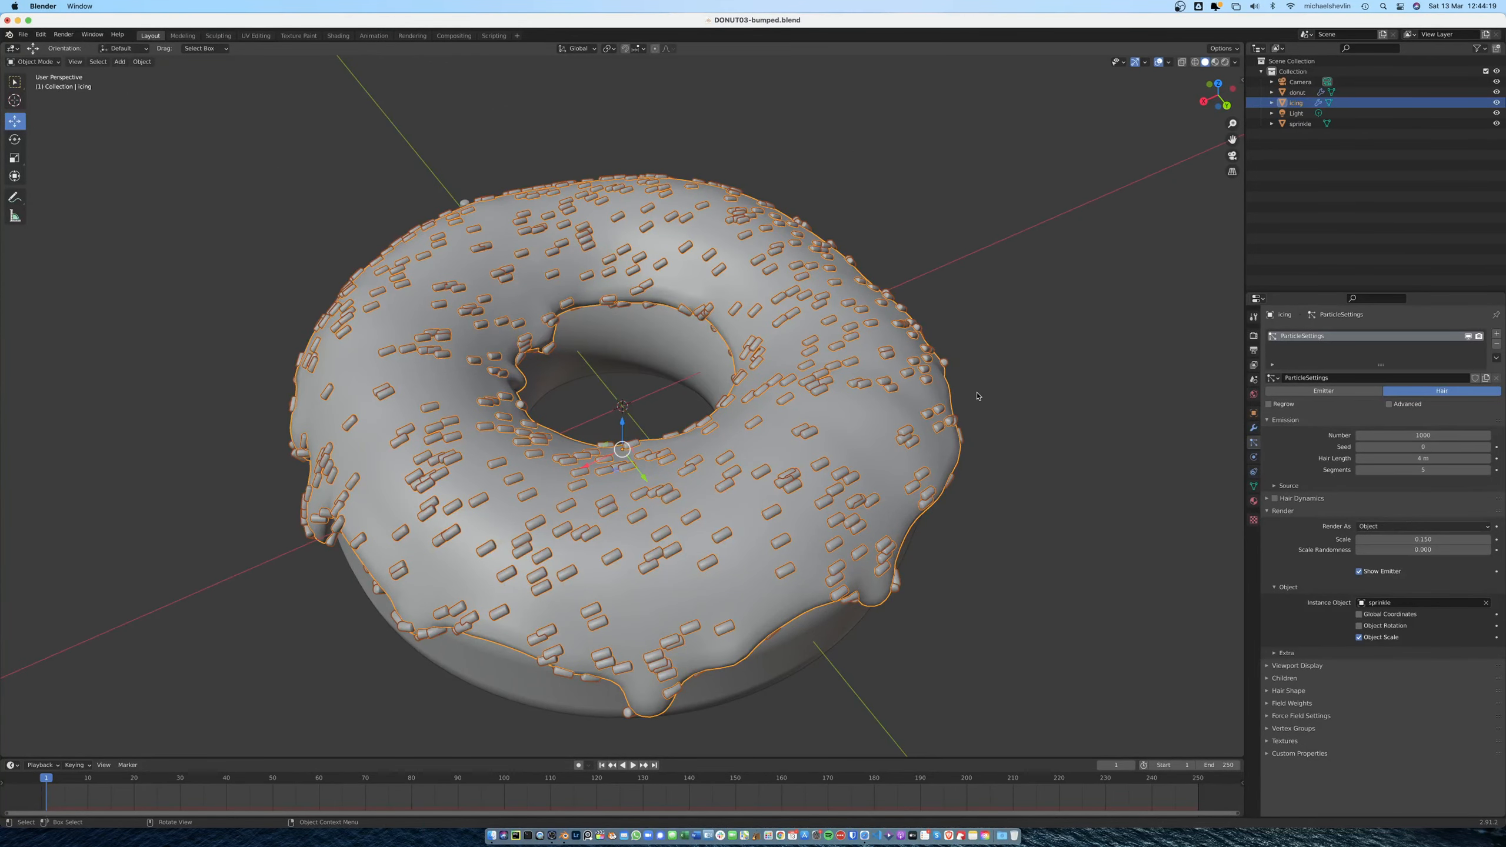
Enable the particle system's advanced options and rotation, with the orientation axis set to Normal and Randomize at 0.353
click(1388, 404)
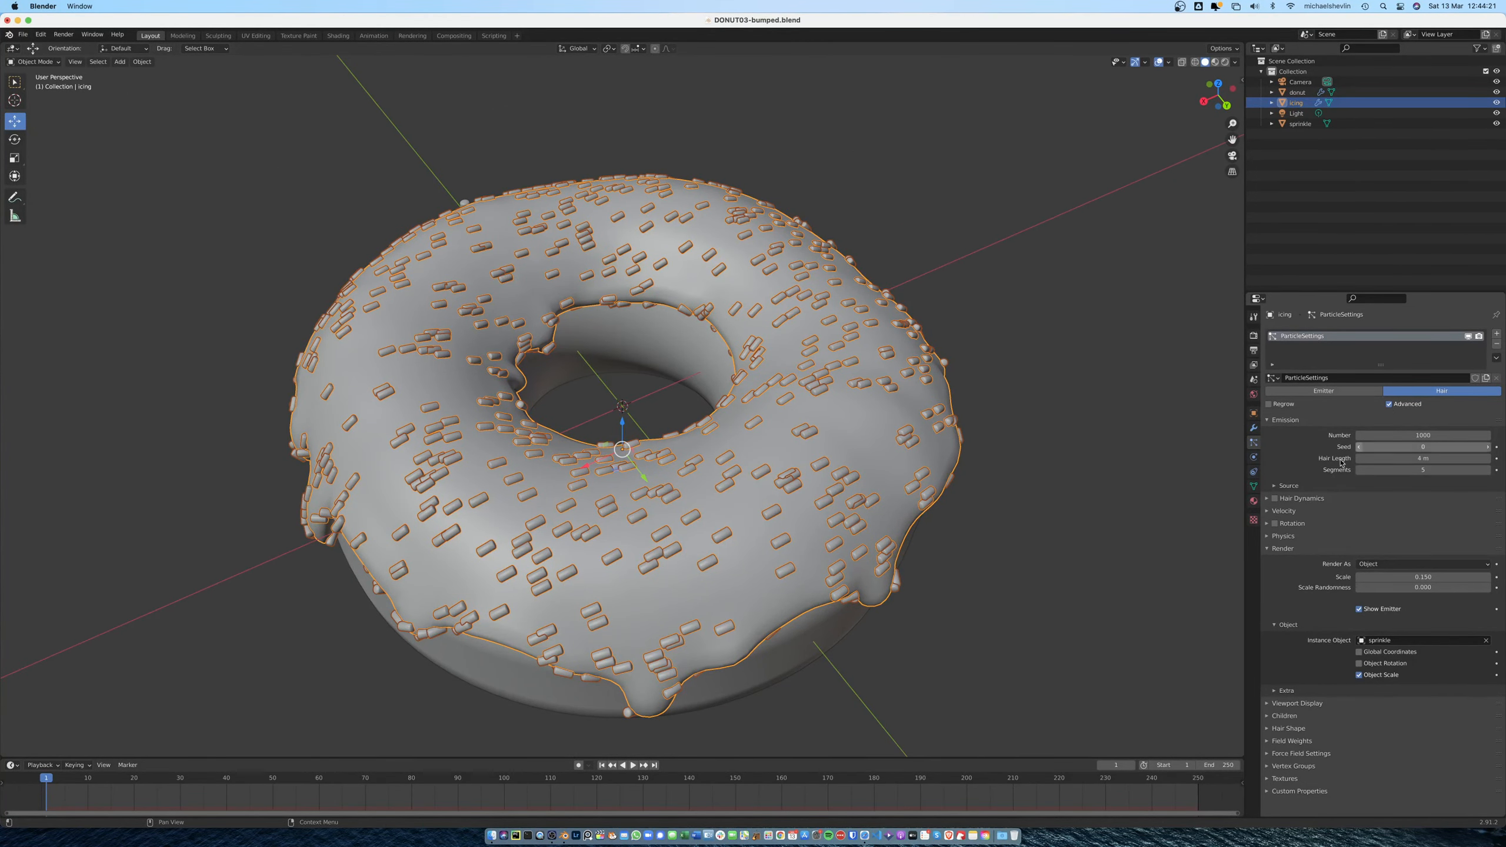
click(1265, 524)
drag(1382, 550, 1429, 550)
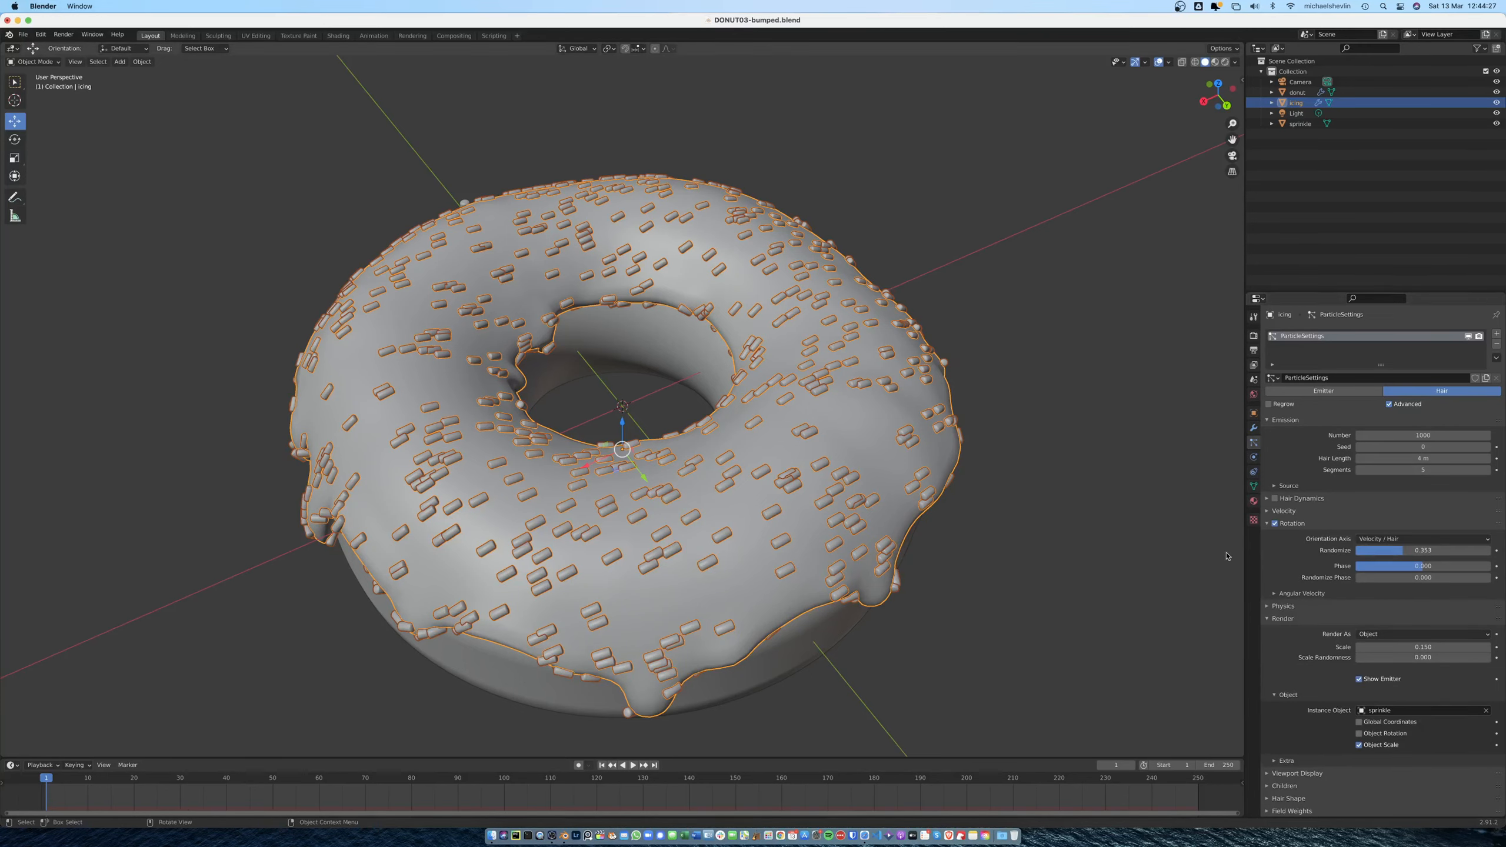
click(1410, 540)
click(1402, 562)
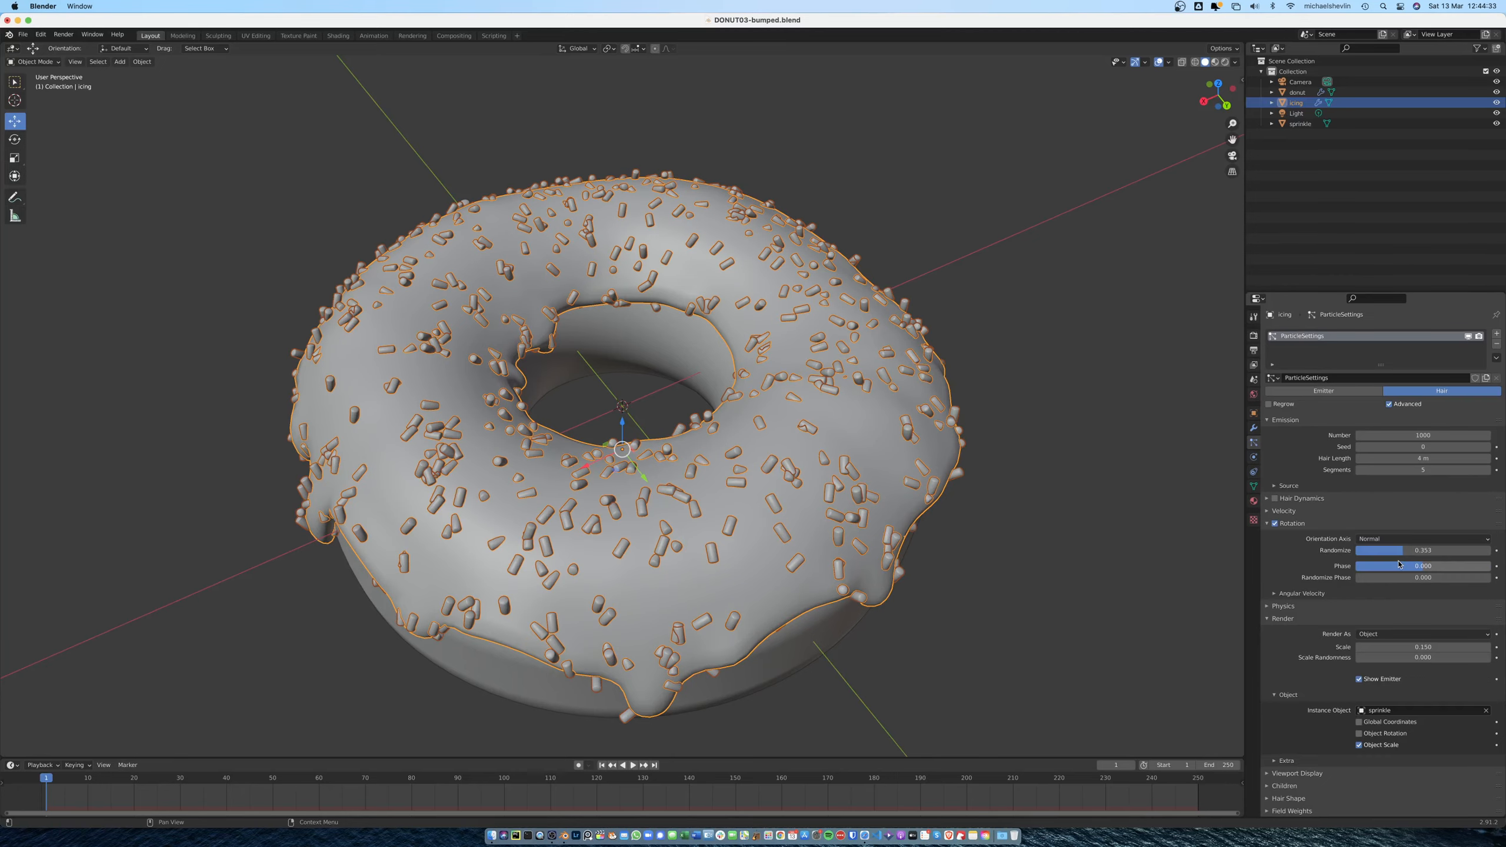
Inspect the sprinkle distribution around the donut and put the icing into Weight Paint mode
middle_drag(622, 496, 807, 396)
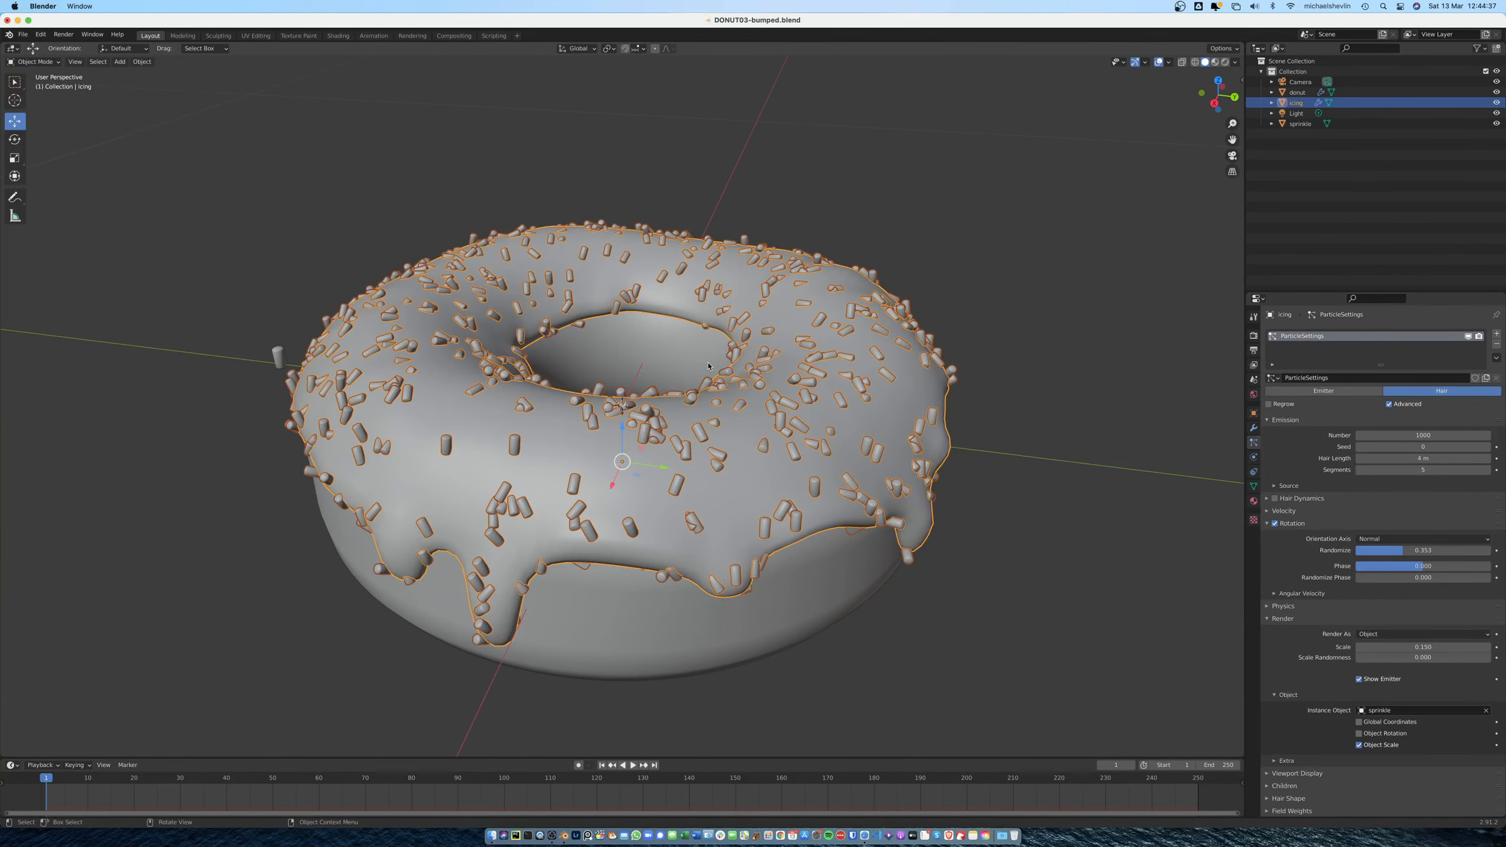
scroll(946, 429, down, 4)
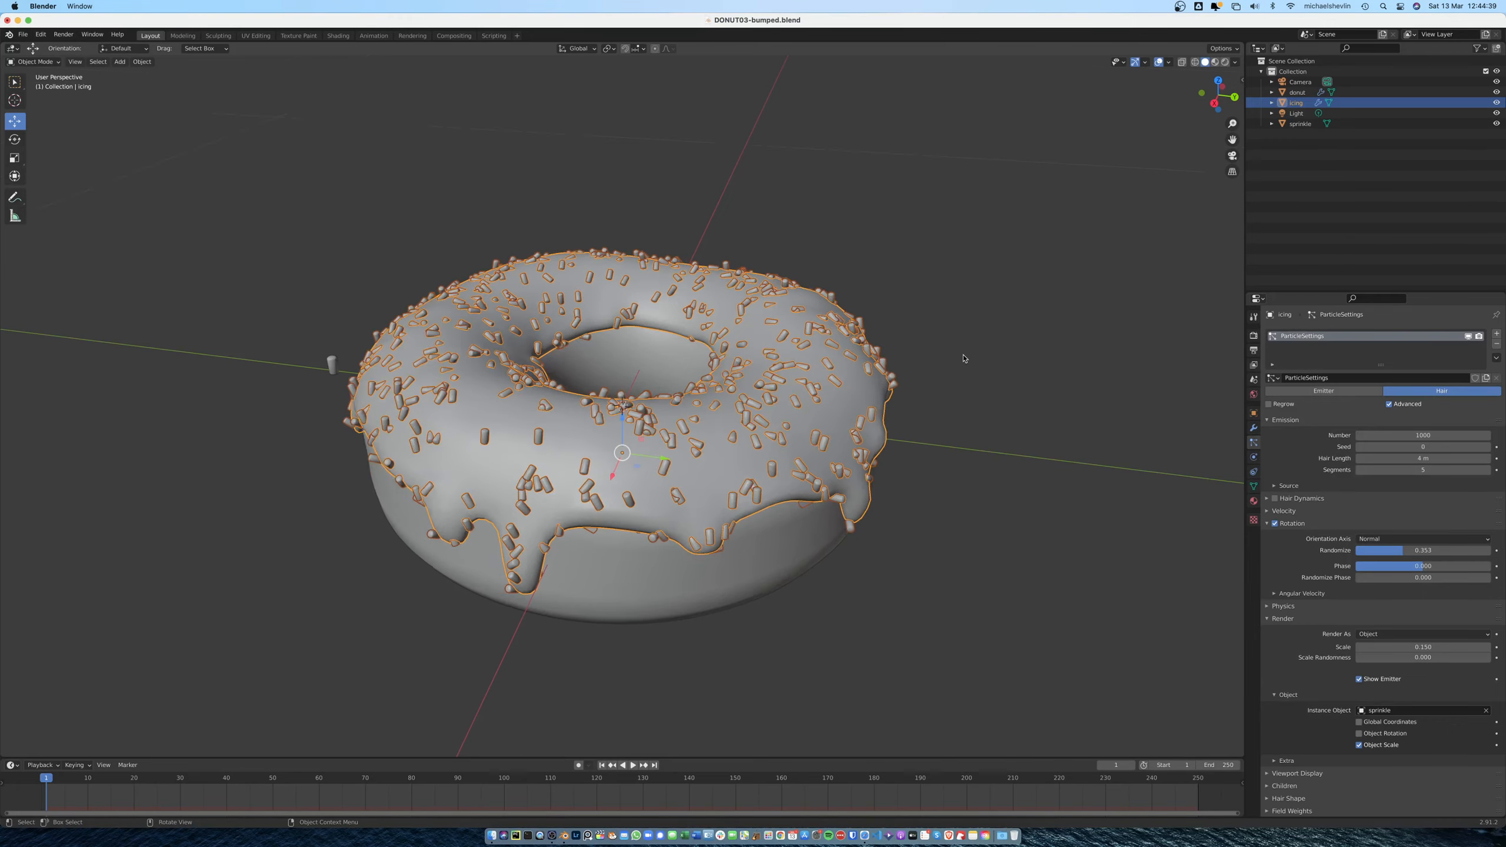
middle_drag(917, 427, 644, 430)
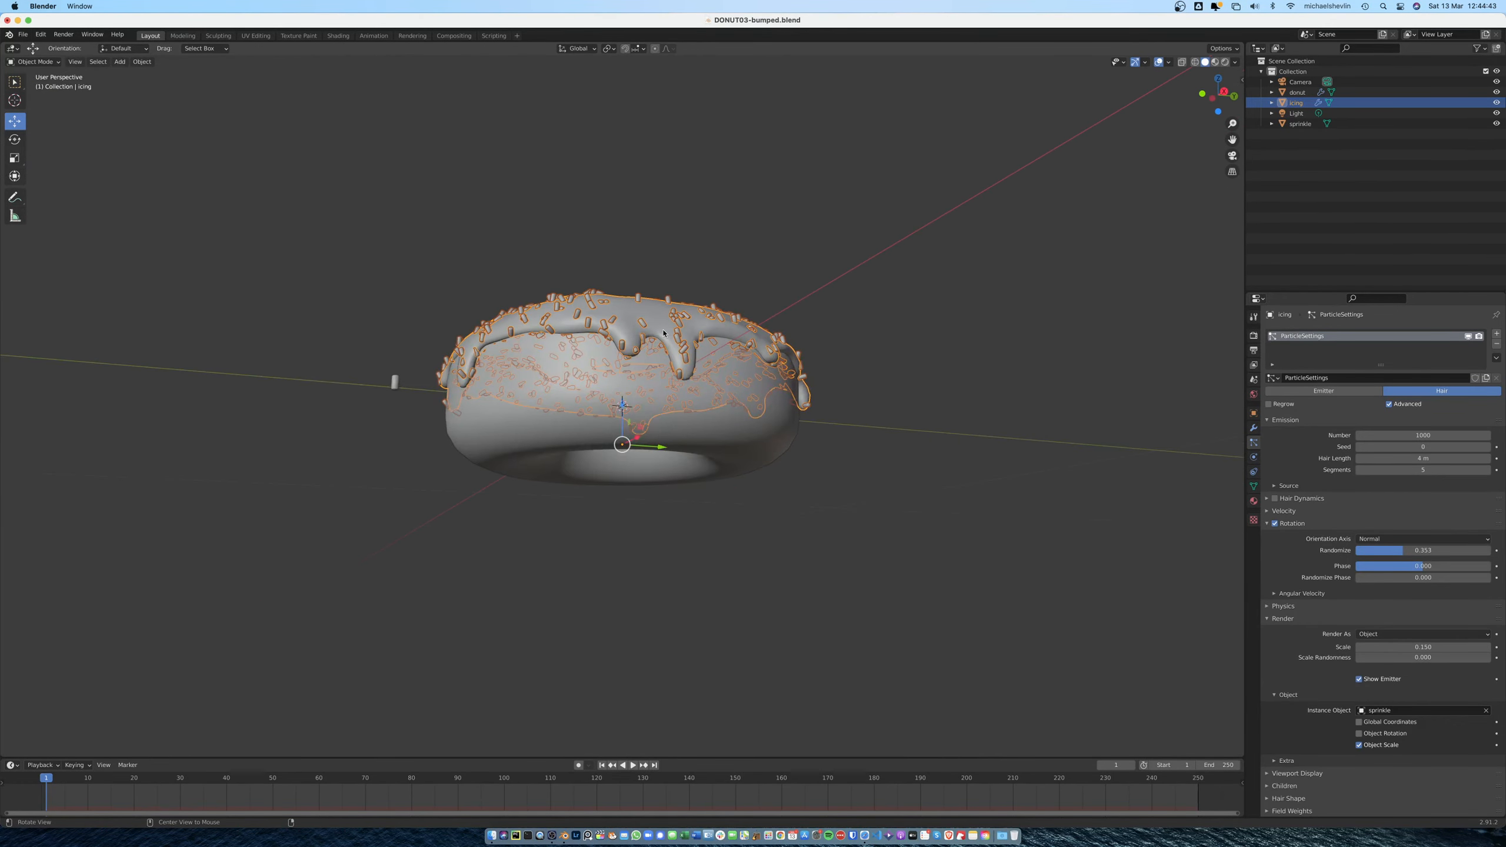
middle_drag(688, 359, 611, 309)
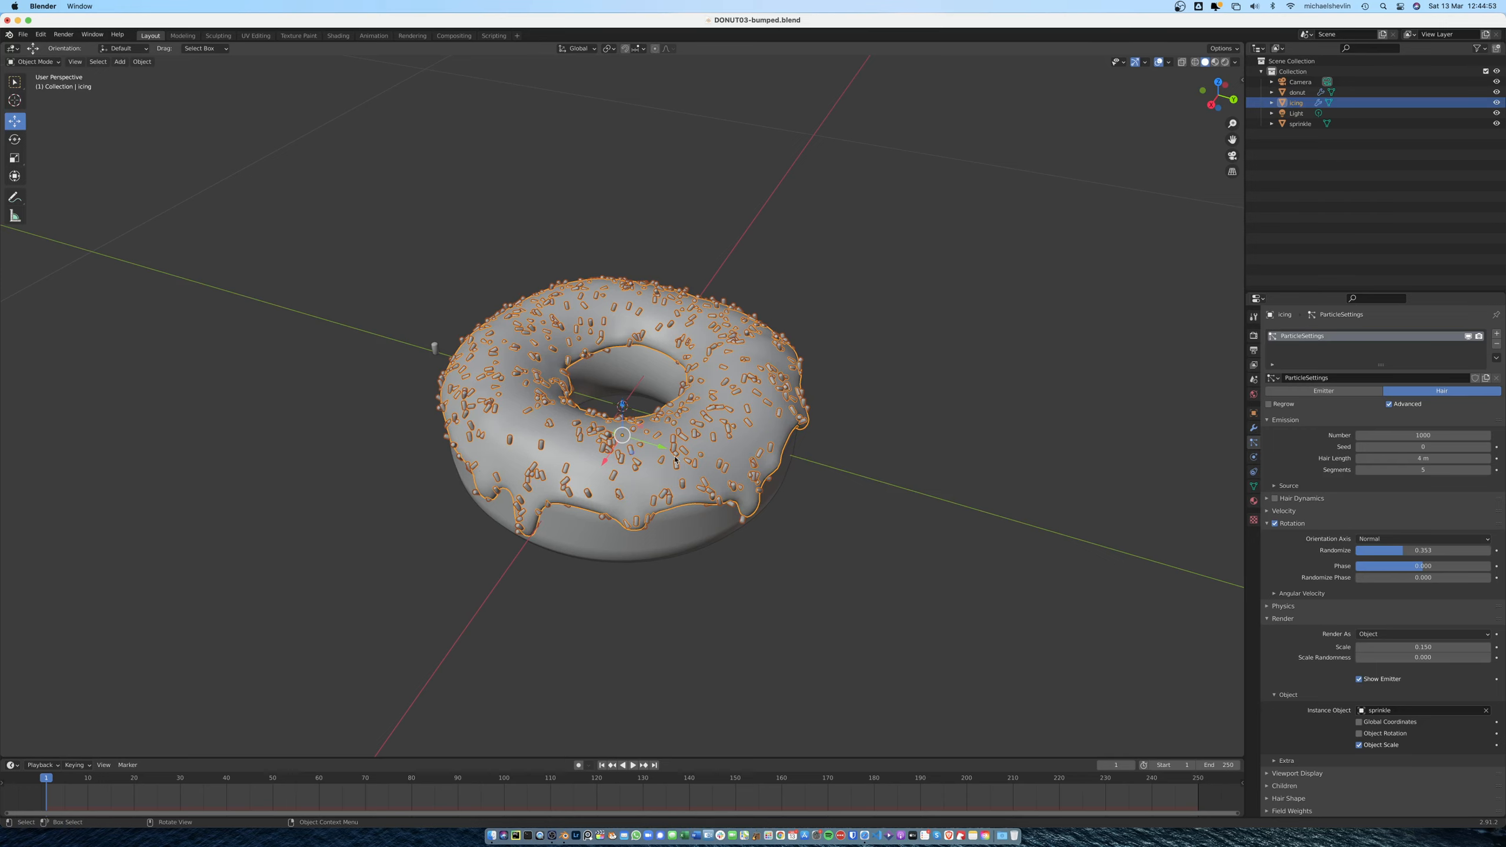
click(45, 63)
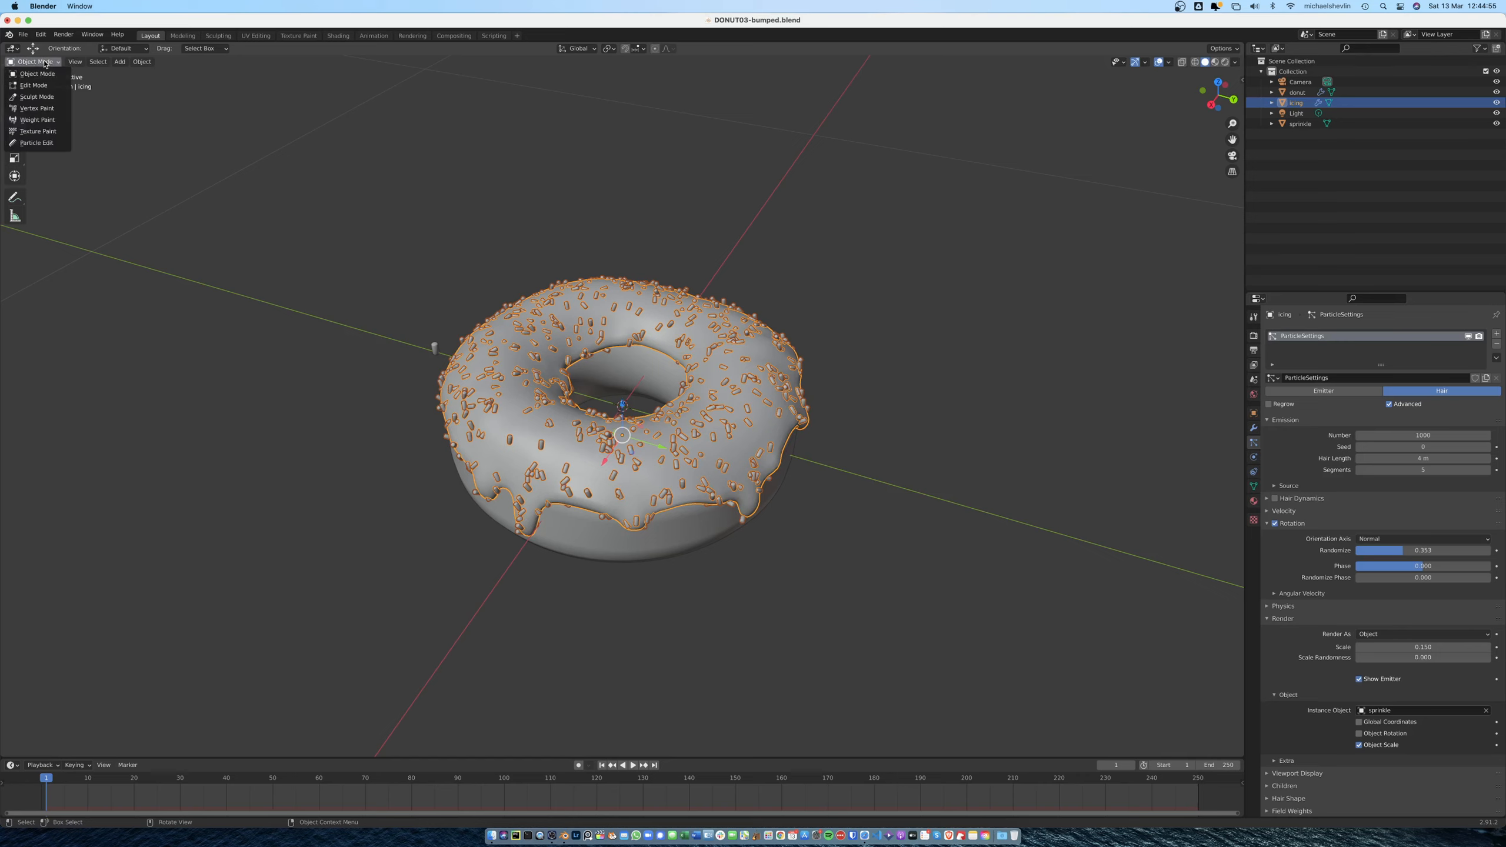
click(42, 121)
scroll(619, 420, up, 4)
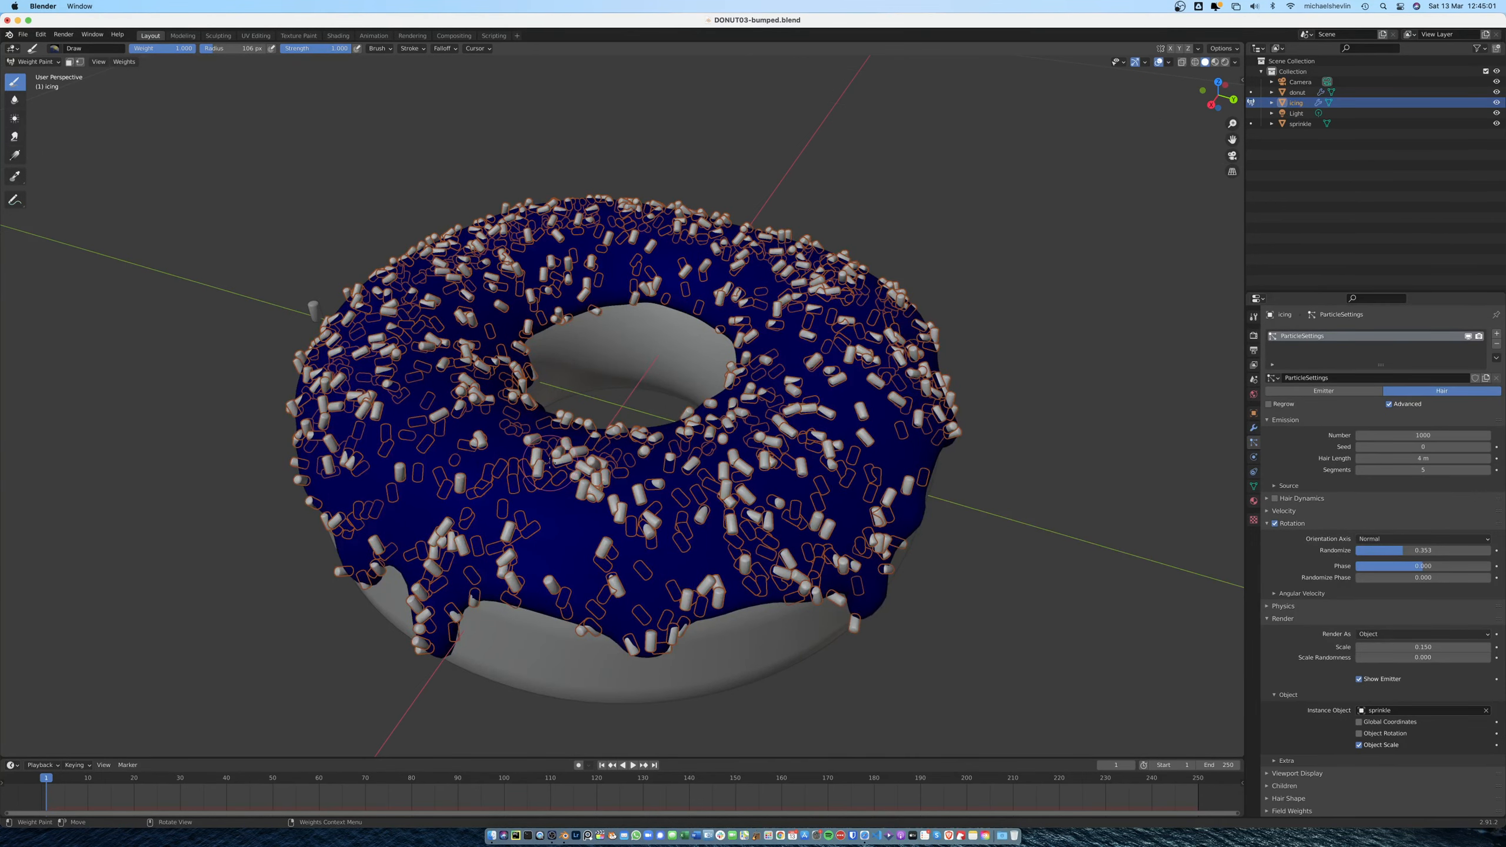
Set the brush radius to 144 px and paint full weight in a ring all around the icing's upper surface
scroll(549, 467, down, 4)
mouse_move(515, 409)
mouse_down()
mouse_move(649, 440)
mouse_move(714, 418)
mouse_move(732, 385)
mouse_move(682, 328)
mouse_move(628, 318)
mouse_move(567, 332)
mouse_move(519, 371)
mouse_move(522, 436)
mouse_move(699, 454)
mouse_move(736, 403)
mouse_move(702, 315)
mouse_move(555, 324)
mouse_move(518, 371)
mouse_move(516, 450)
mouse_move(564, 356)
mouse_move(629, 322)
mouse_move(732, 324)
mouse_move(742, 416)
mouse_move(670, 469)
mouse_move(522, 450)
mouse_move(499, 415)
mouse_move(504, 333)
mouse_move(500, 403)
mouse_move(483, 350)
mouse_move(525, 409)
mouse_up()
key(f)
click(580, 445)
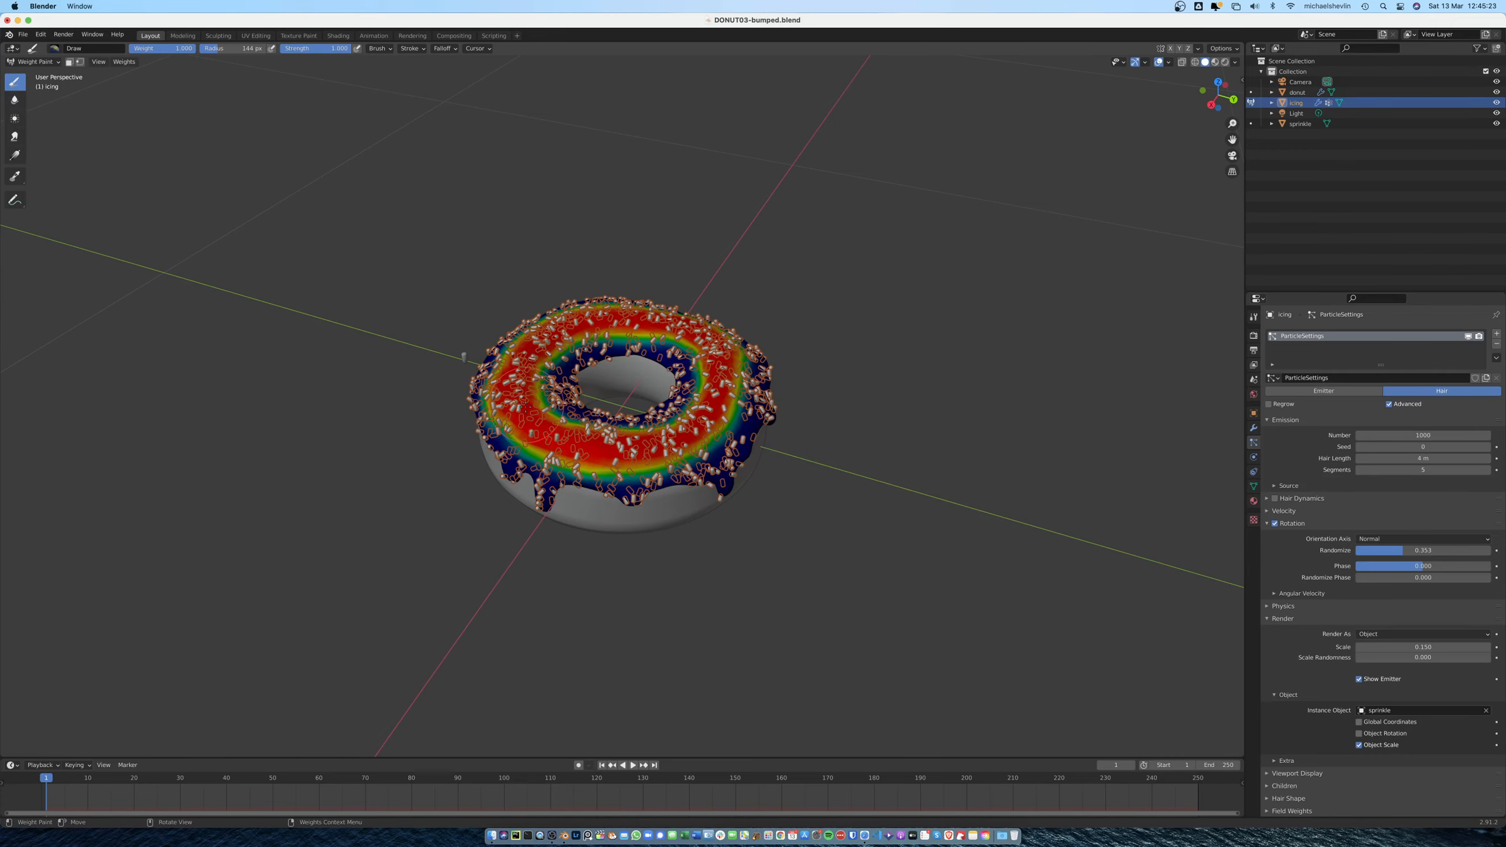
middle_drag(684, 459, 563, 456)
drag(559, 456, 703, 460)
middle_drag(702, 460, 696, 429)
mouse_move(721, 390)
mouse_down()
mouse_move(747, 410)
mouse_move(685, 441)
mouse_move(714, 398)
mouse_up()
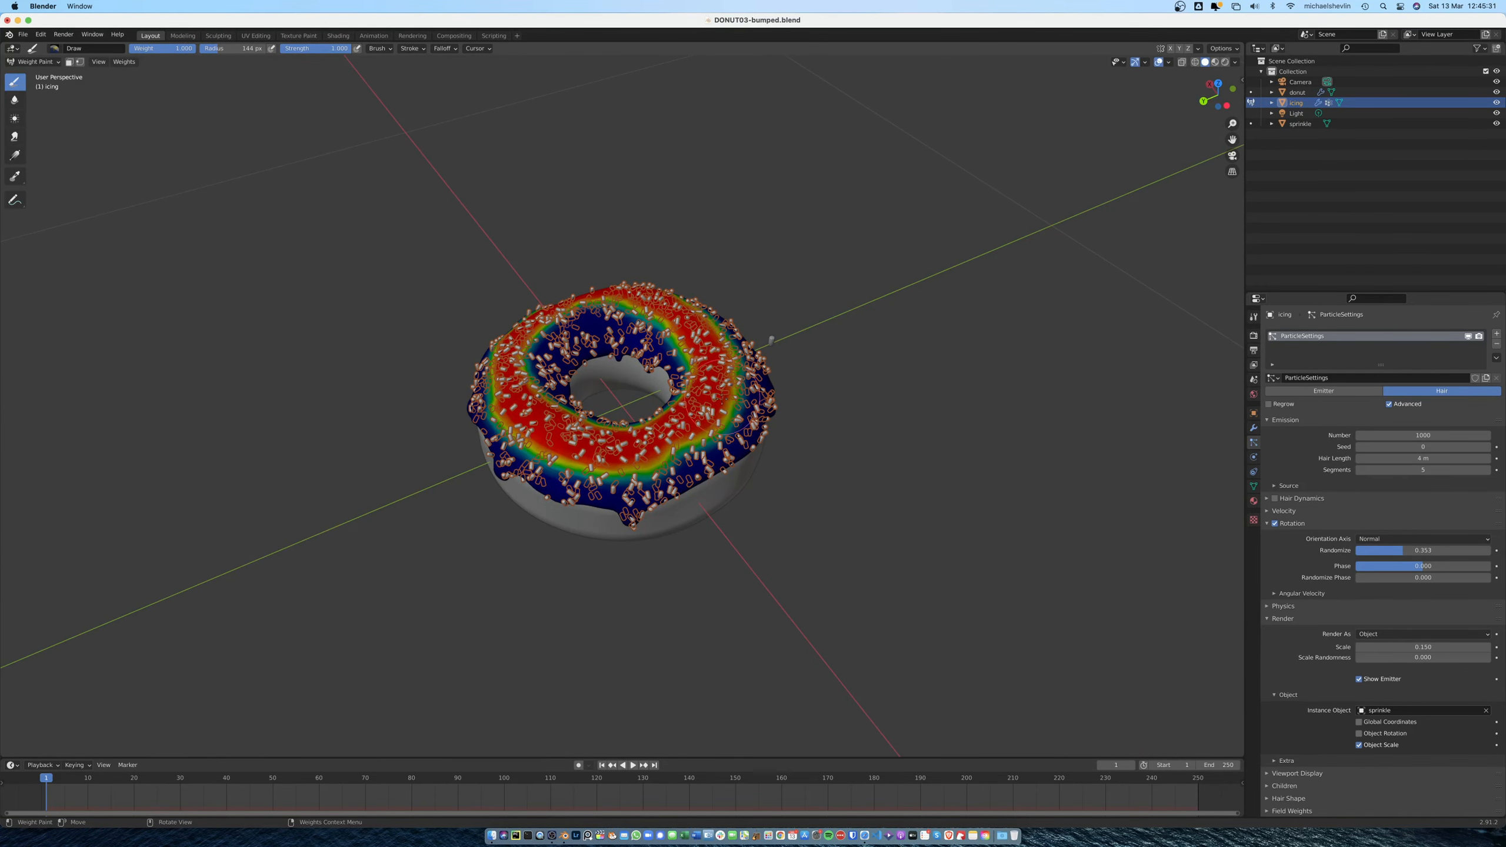
middle_drag(744, 401, 630, 464)
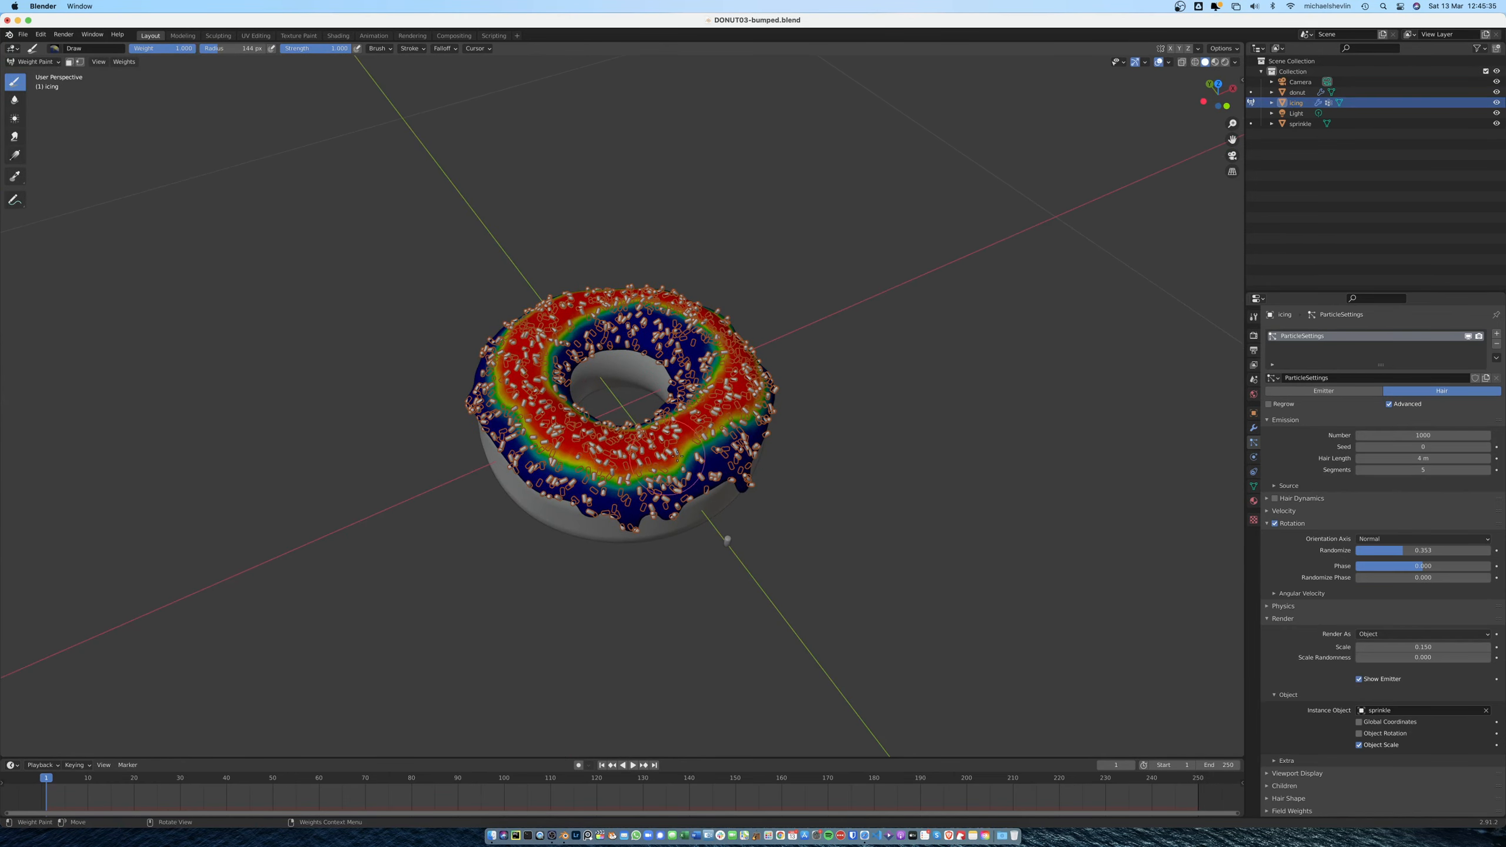
mouse_move(777, 465)
middle_down()
mouse_move(676, 421)
mouse_move(778, 464)
middle_up()
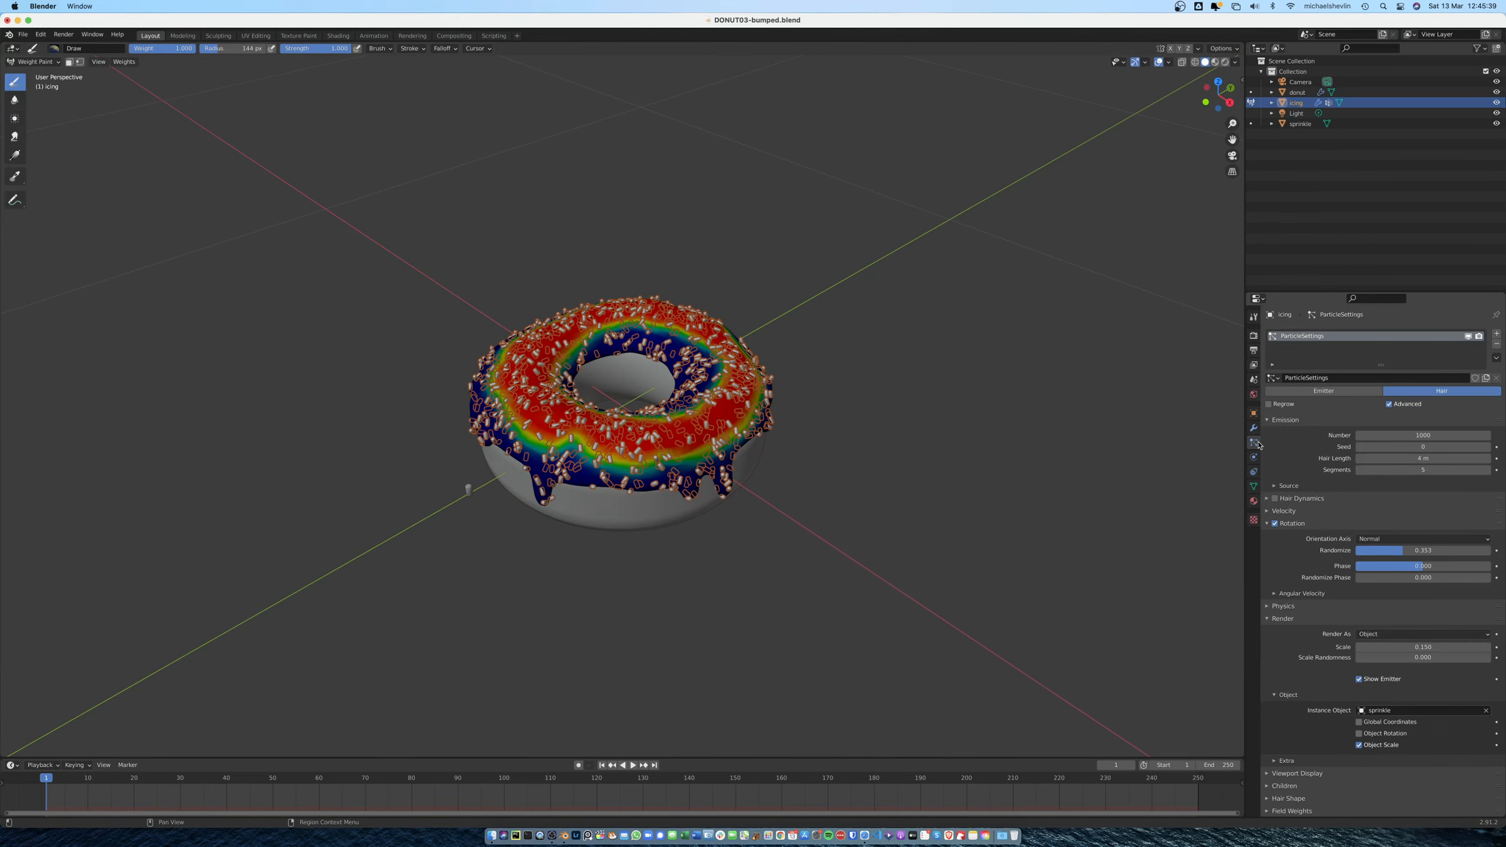
Assign the painted vertex group Group to the particle system's Density
scroll(1321, 517, down, 2)
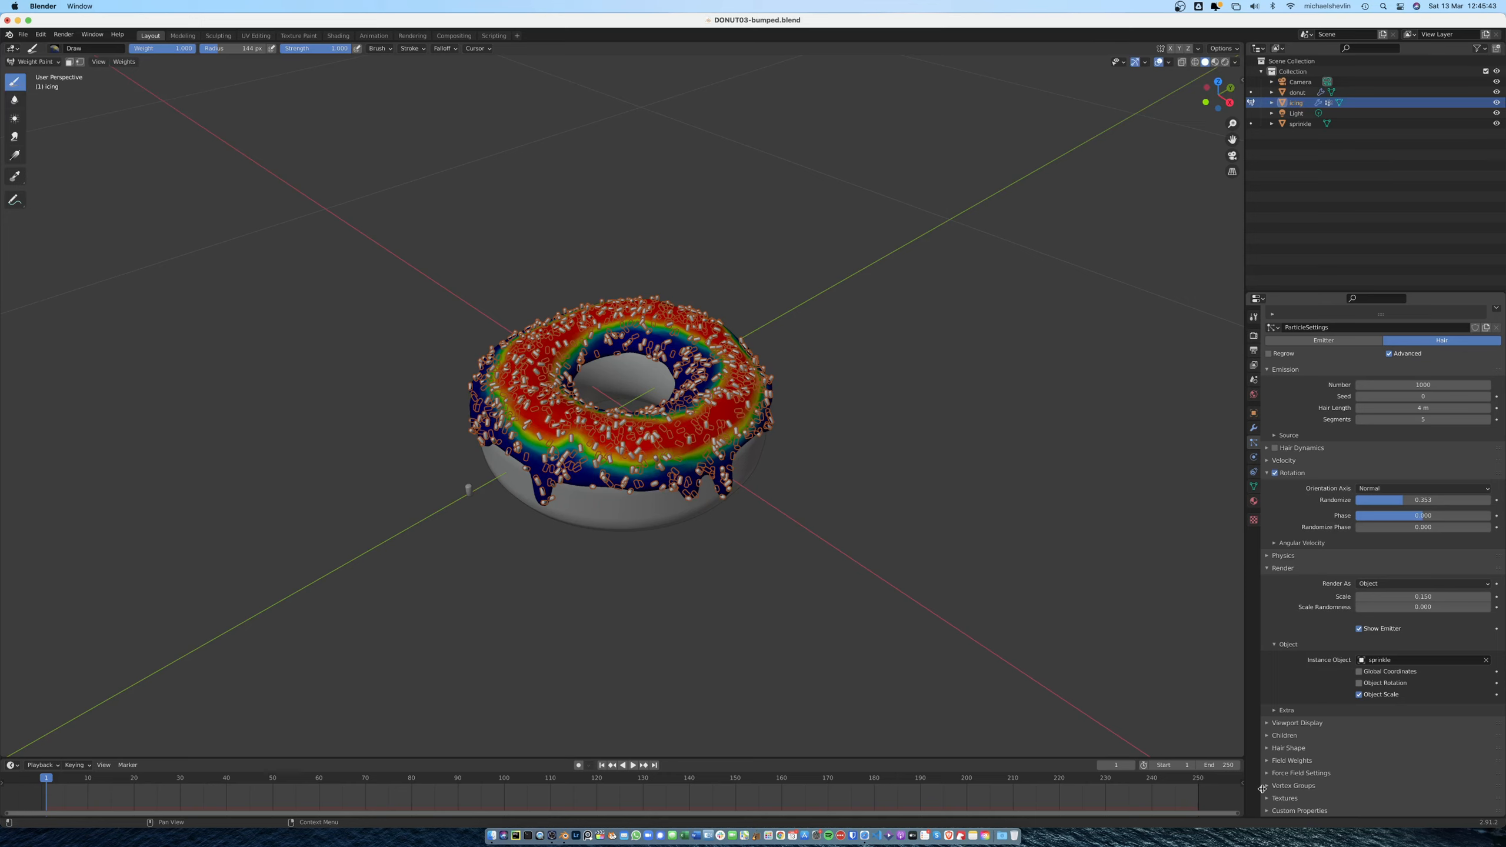
click(1303, 787)
scroll(1424, 710, down, 1)
scroll(1423, 710, down, 2)
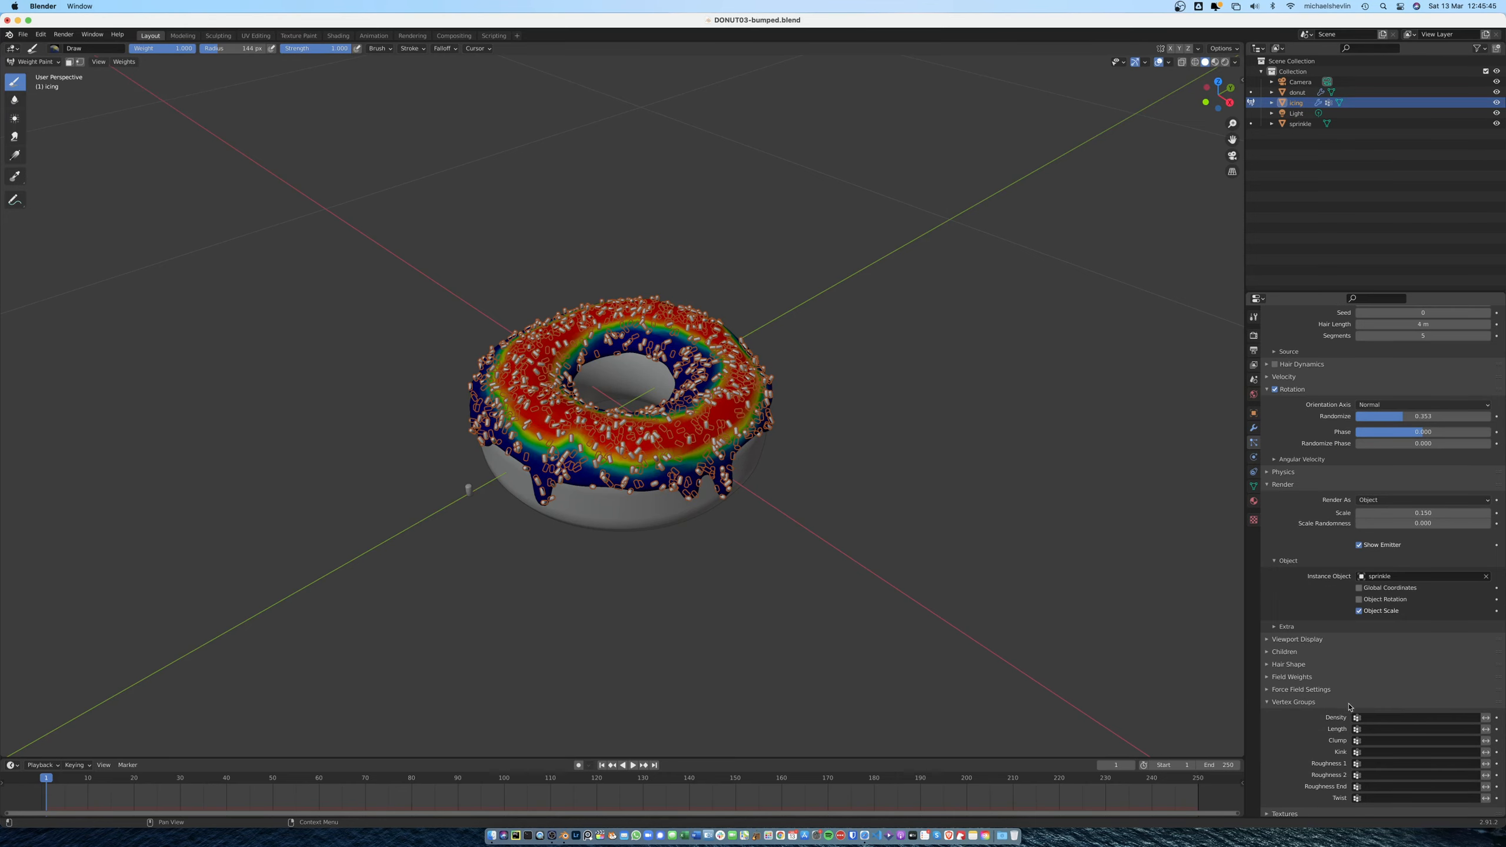
click(1459, 717)
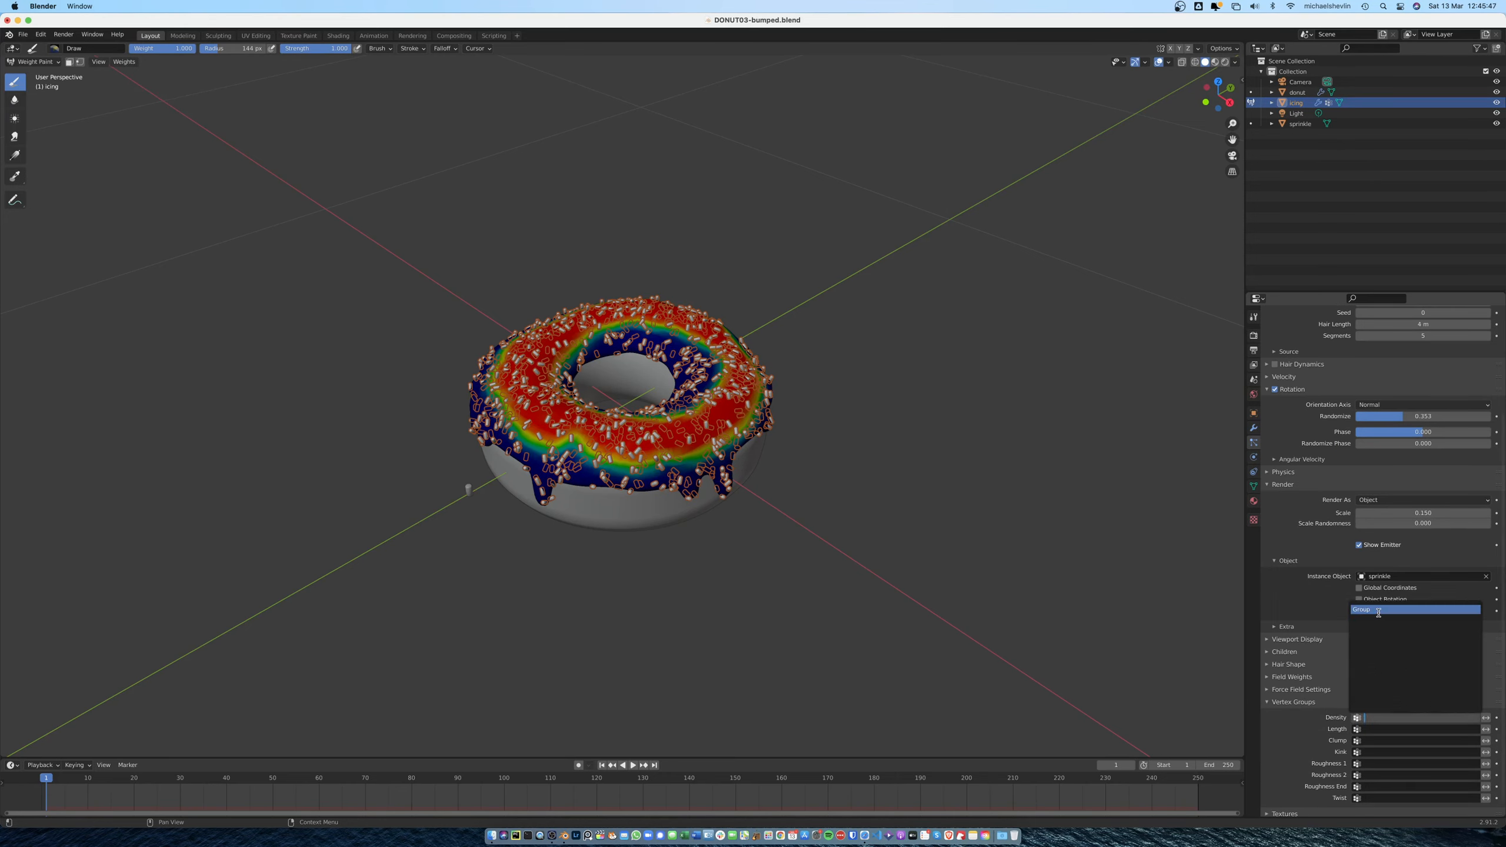
click(1418, 613)
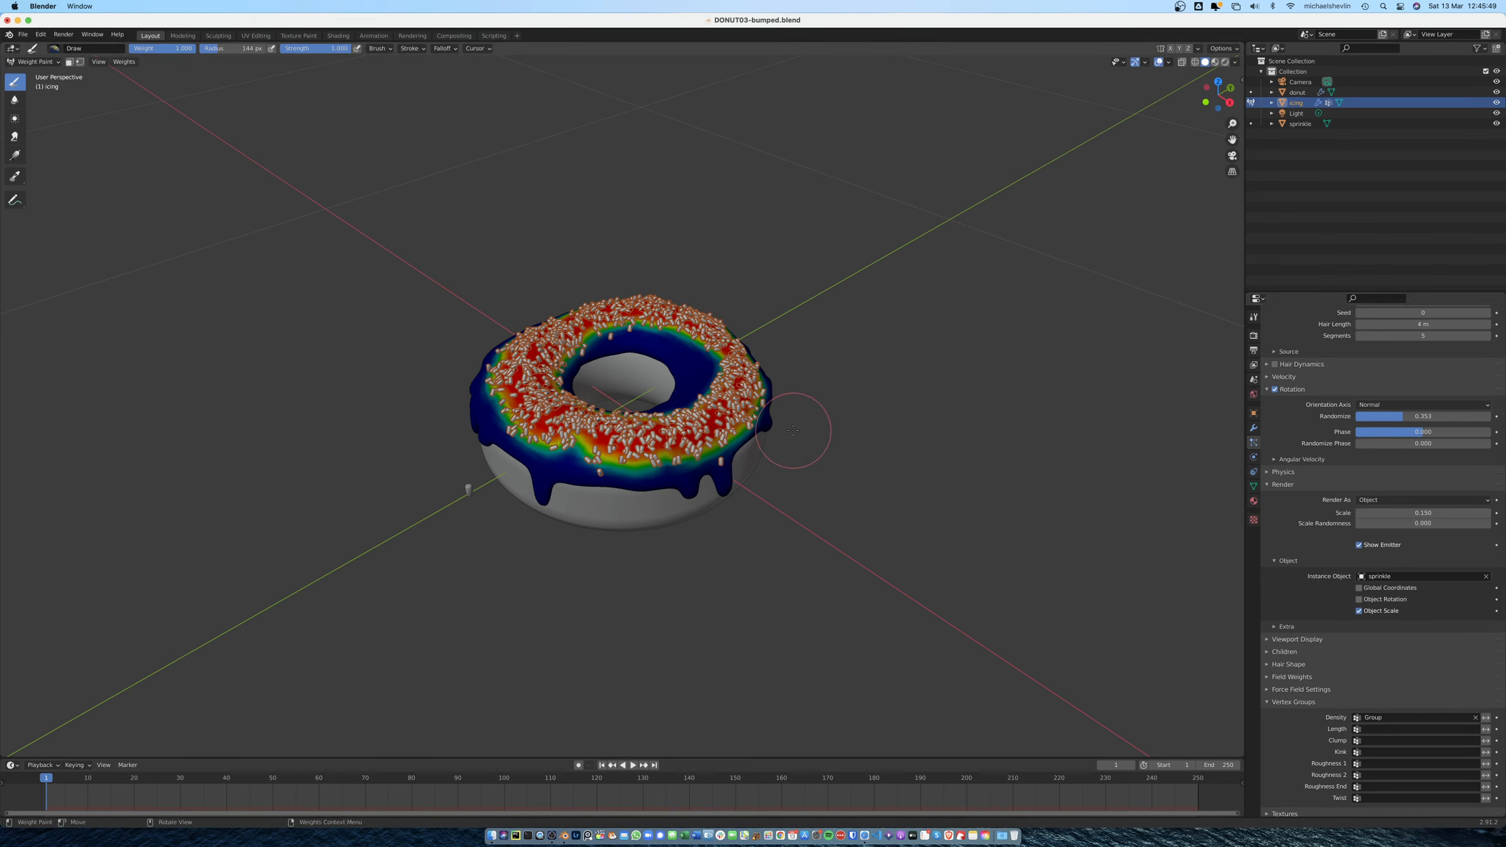
Return to Object Mode and hide the original sprinkle object in the viewport
click(49, 62)
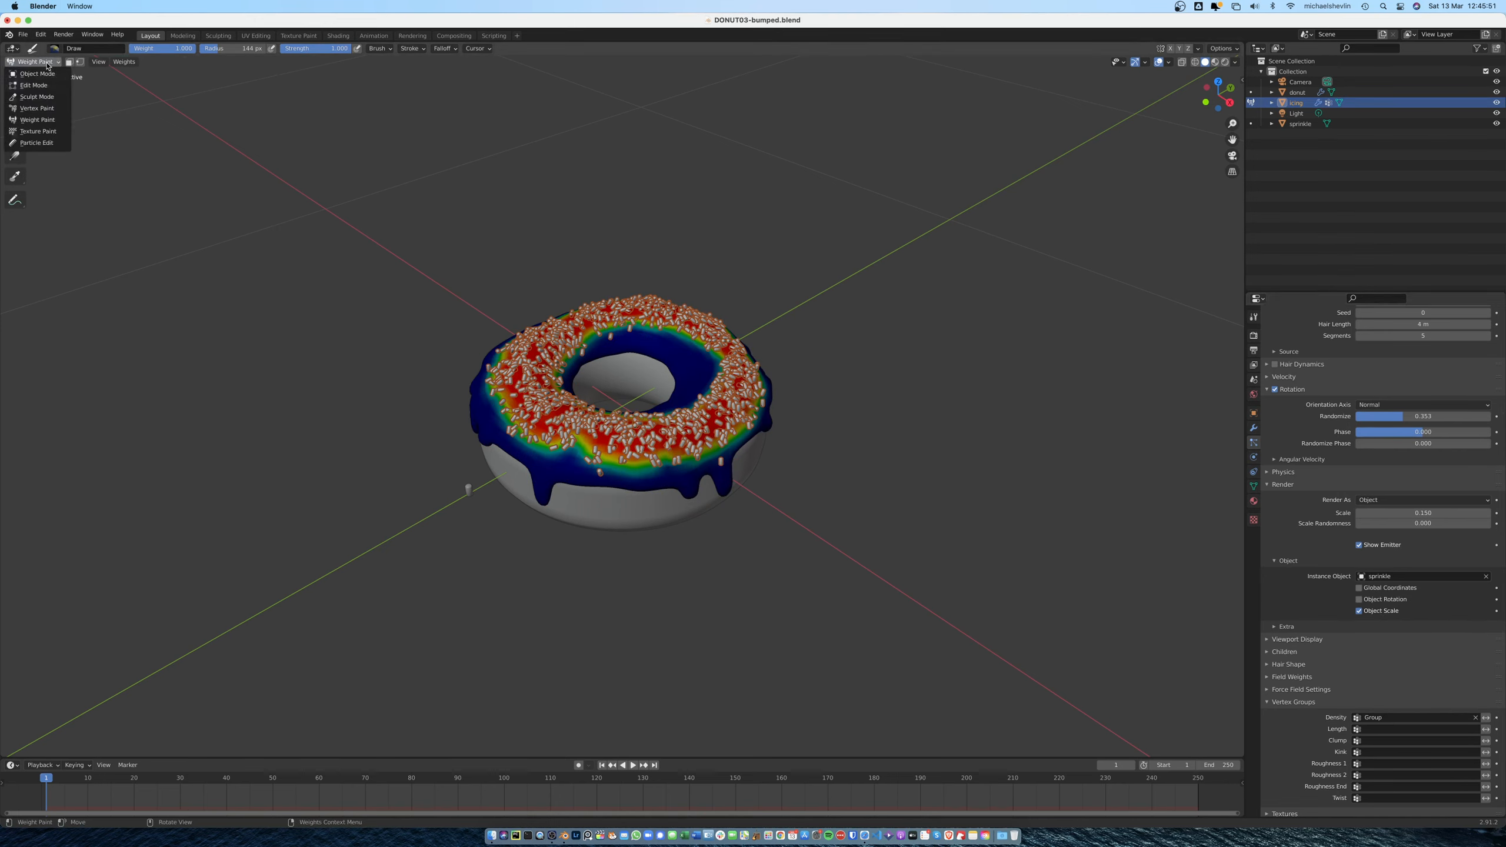
click(47, 75)
middle_drag(631, 406, 989, 158)
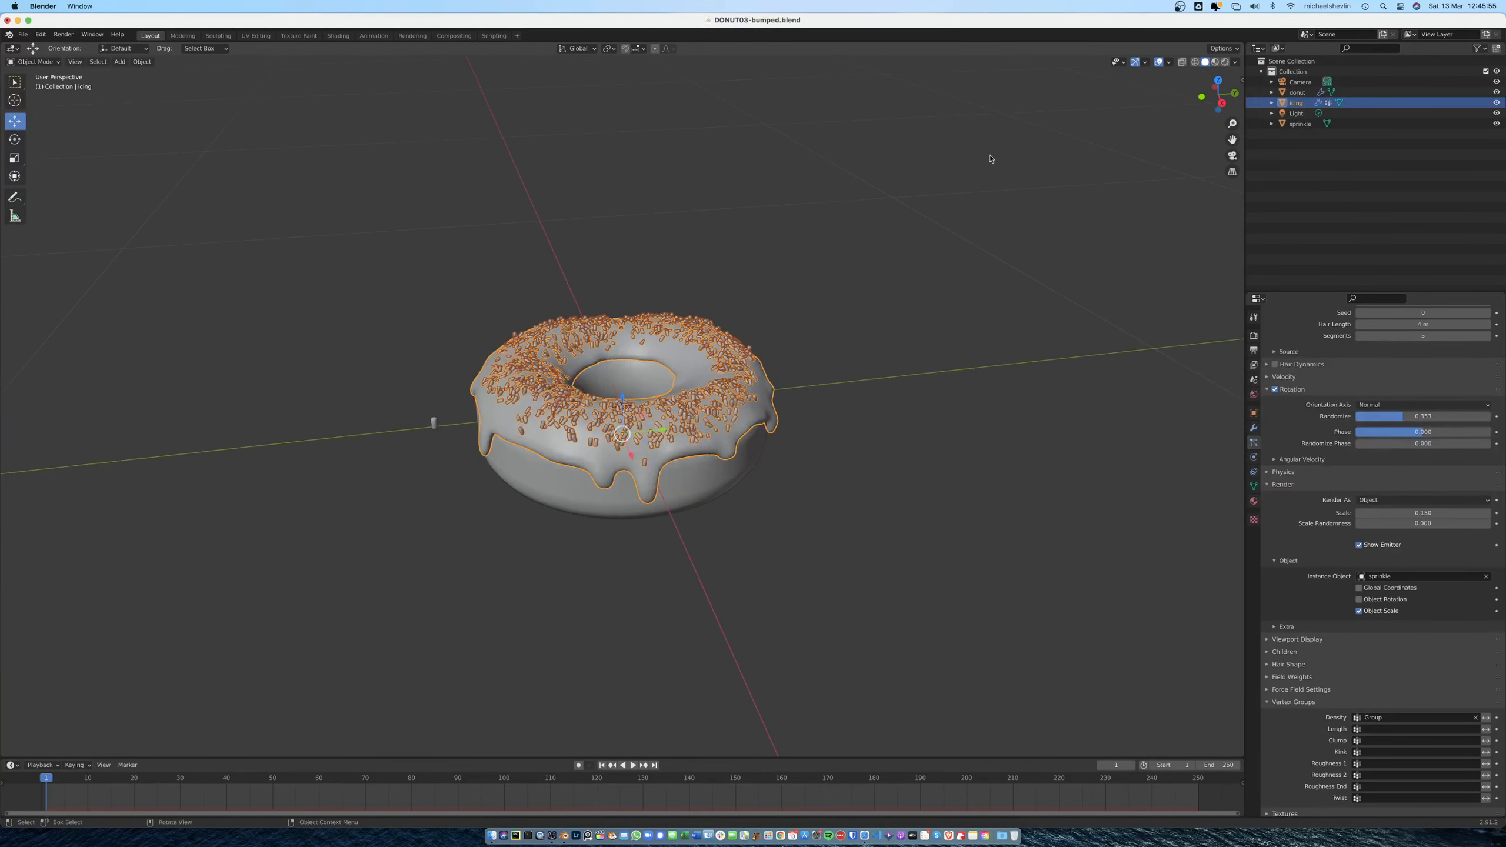
click(1497, 124)
middle_drag(899, 296, 718, 392)
scroll(717, 392, up, 5)
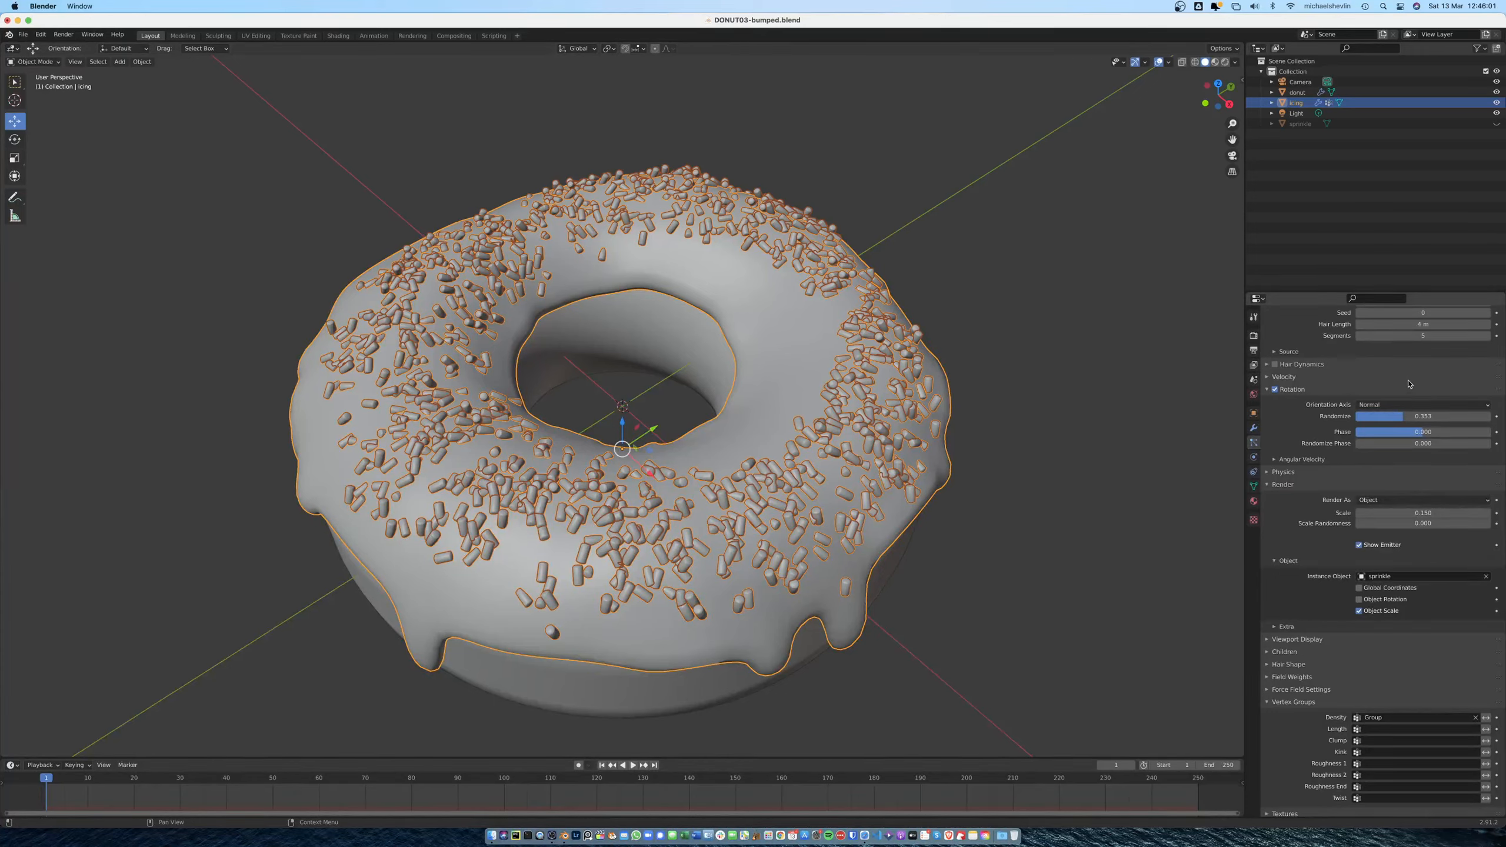
Reduce the icing's particle emission number to 476
scroll(1404, 404, up, 3)
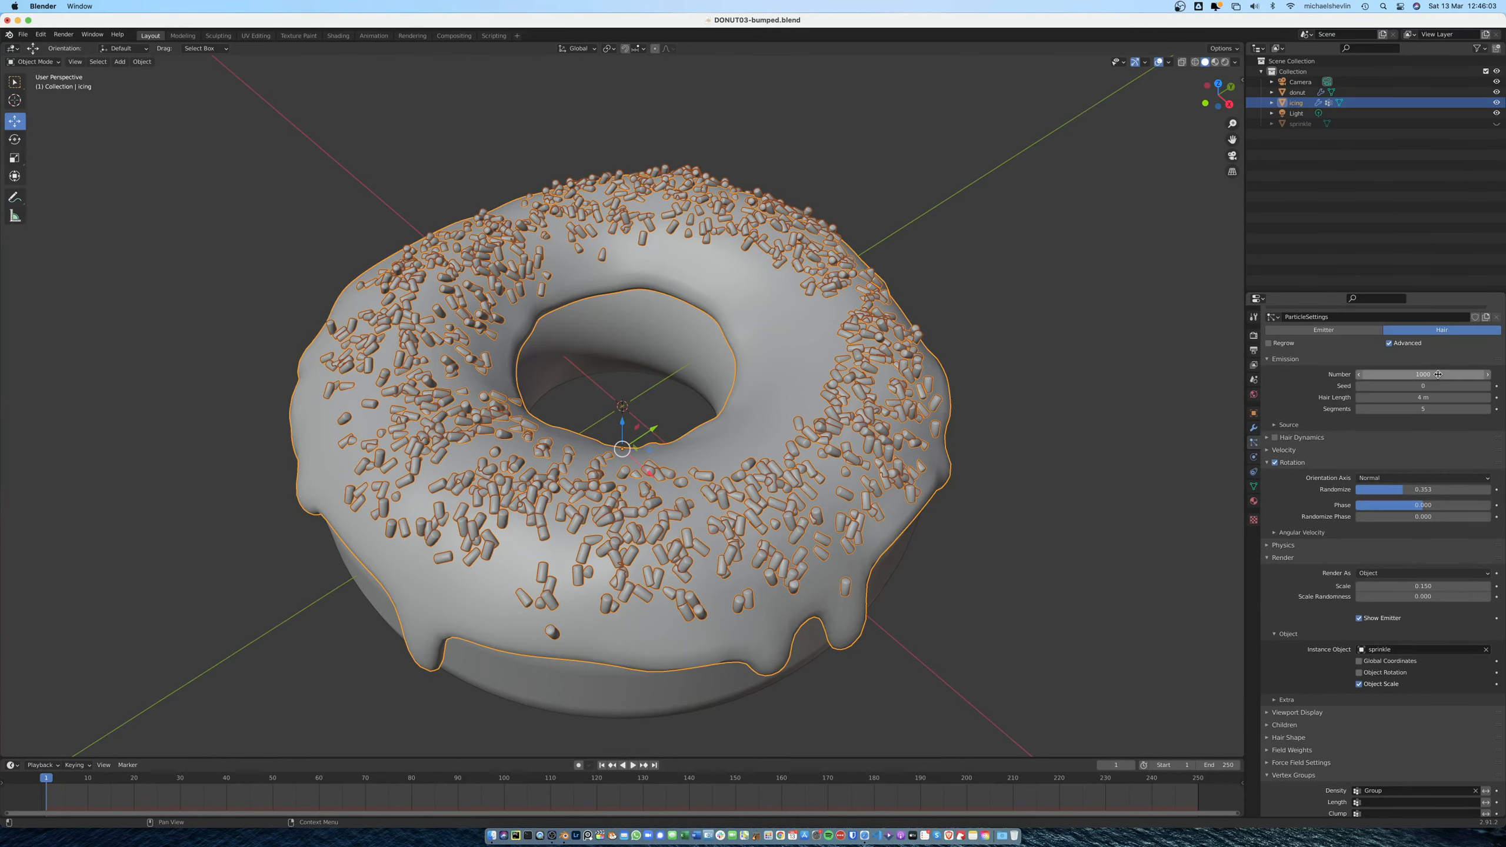
drag(1438, 374, 1310, 374)
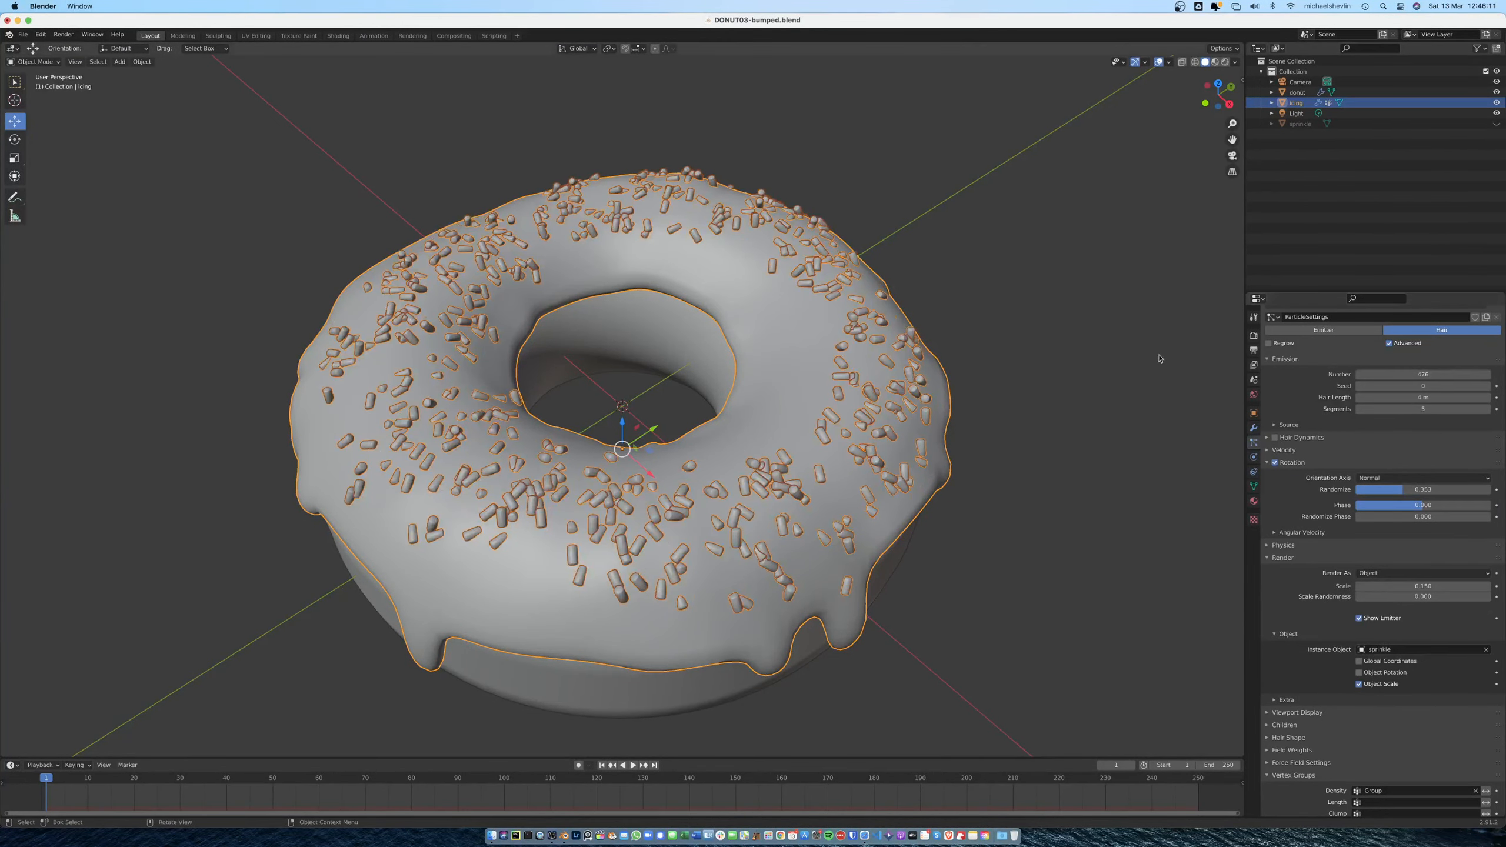
middle_drag(1159, 359, 1032, 386)
scroll(1026, 345, down, 4)
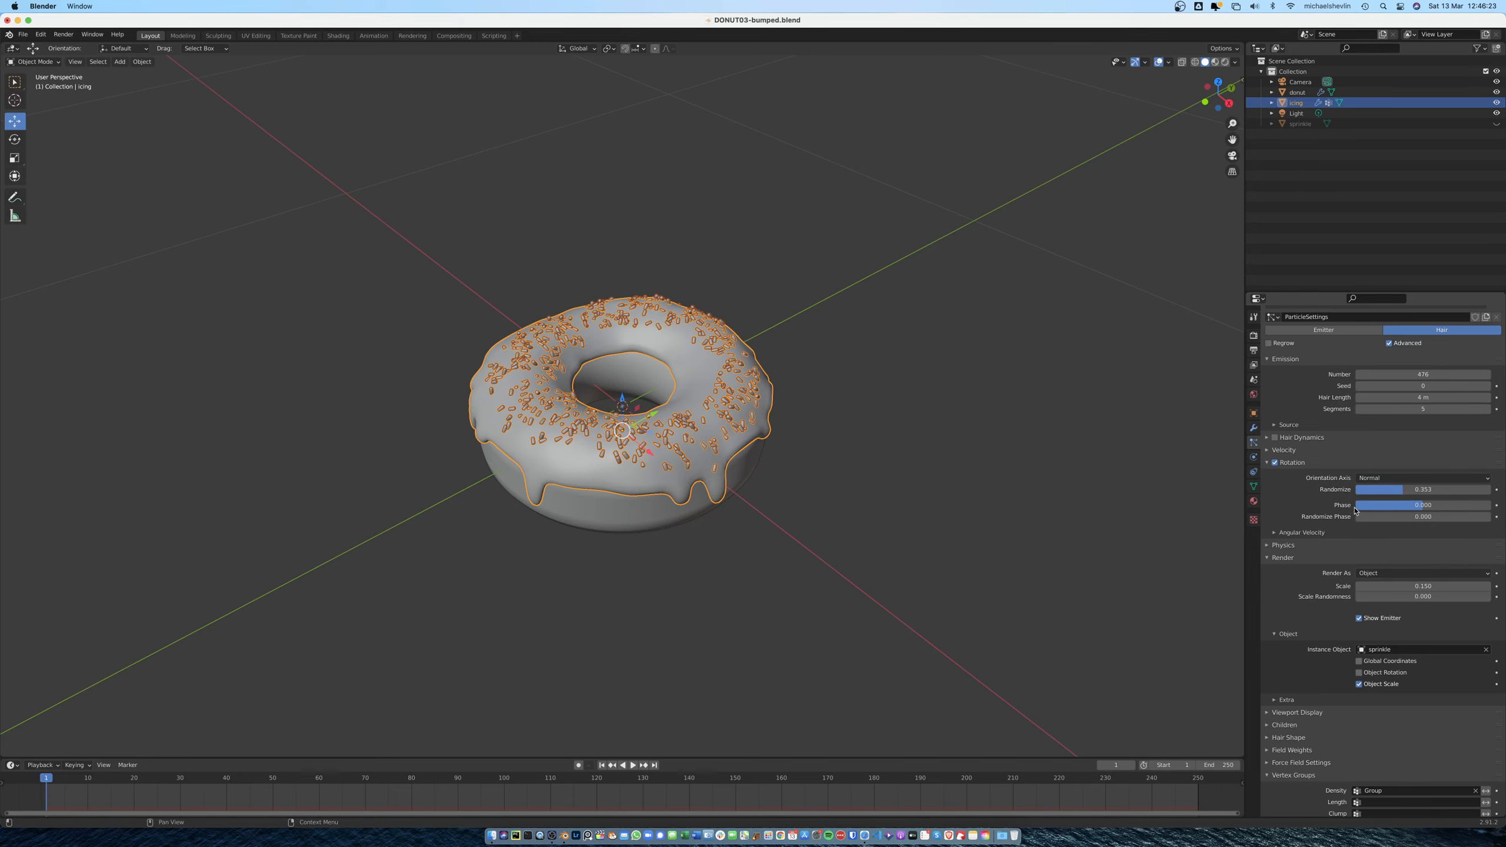
Set the sprinkle particles' scale randomness to about 0.503
scroll(1355, 510, up, 3)
scroll(1343, 504, down, 2)
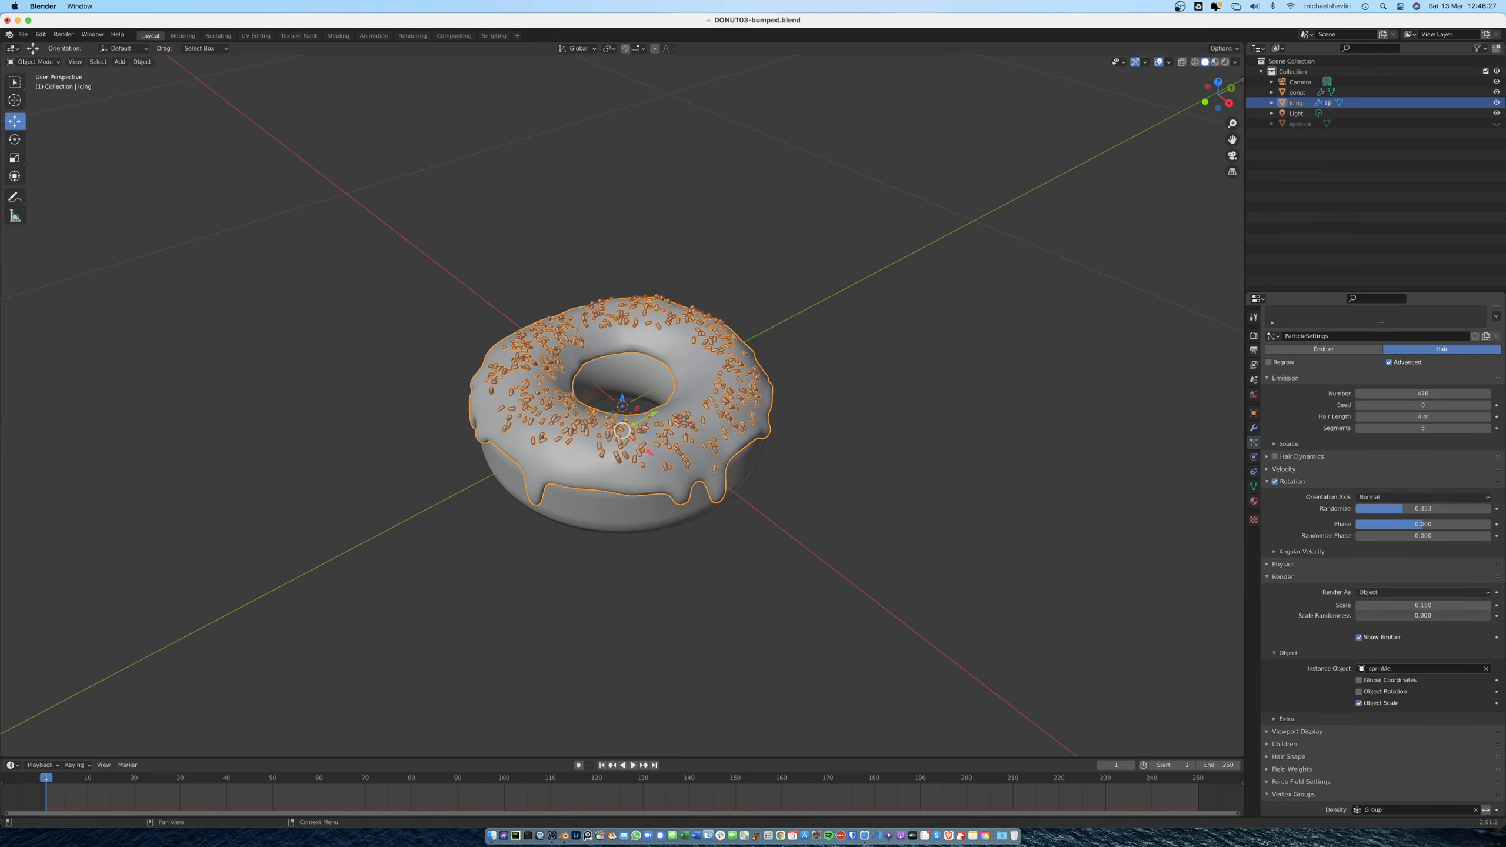
drag(1370, 615, 1423, 616)
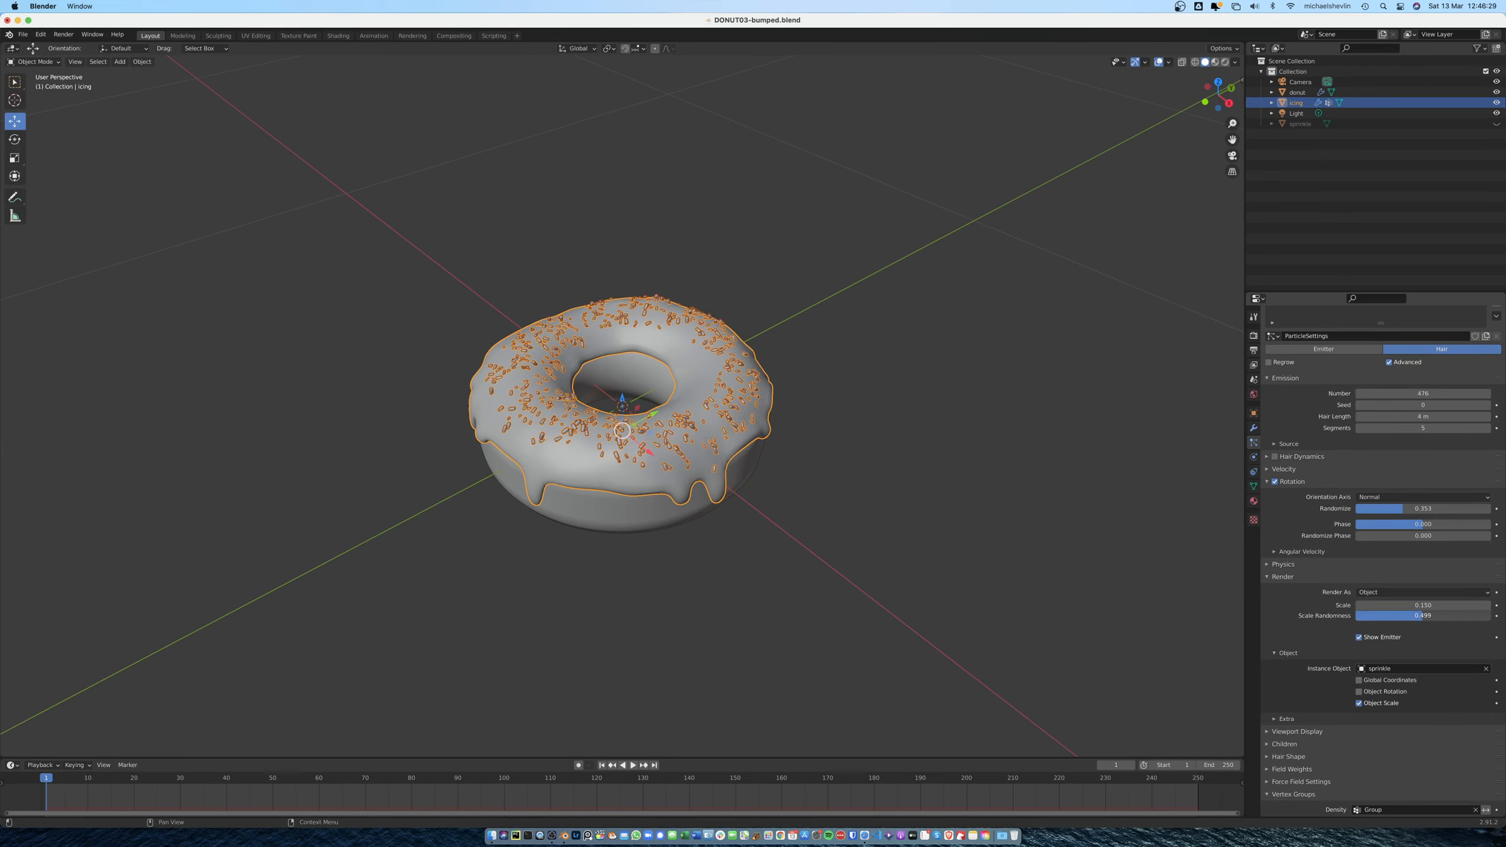
middle_drag(1094, 391, 908, 387)
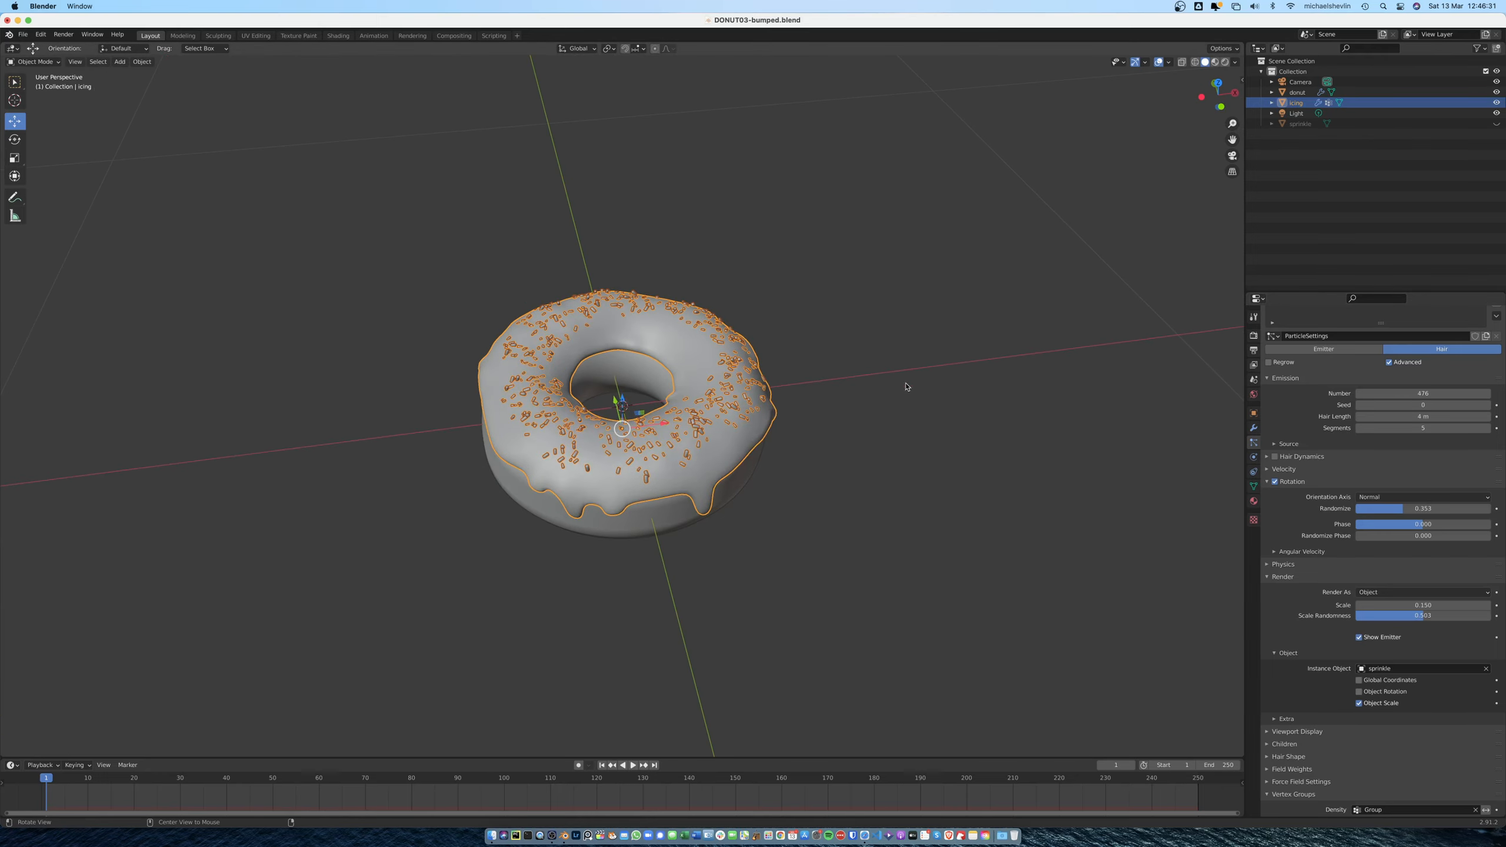
In Weight Paint mode, extend the icing's full-weight area inward toward the donut's hole
scroll(850, 377, up, 2)
alt+drag(905, 366, 962, 343)
click(32, 62)
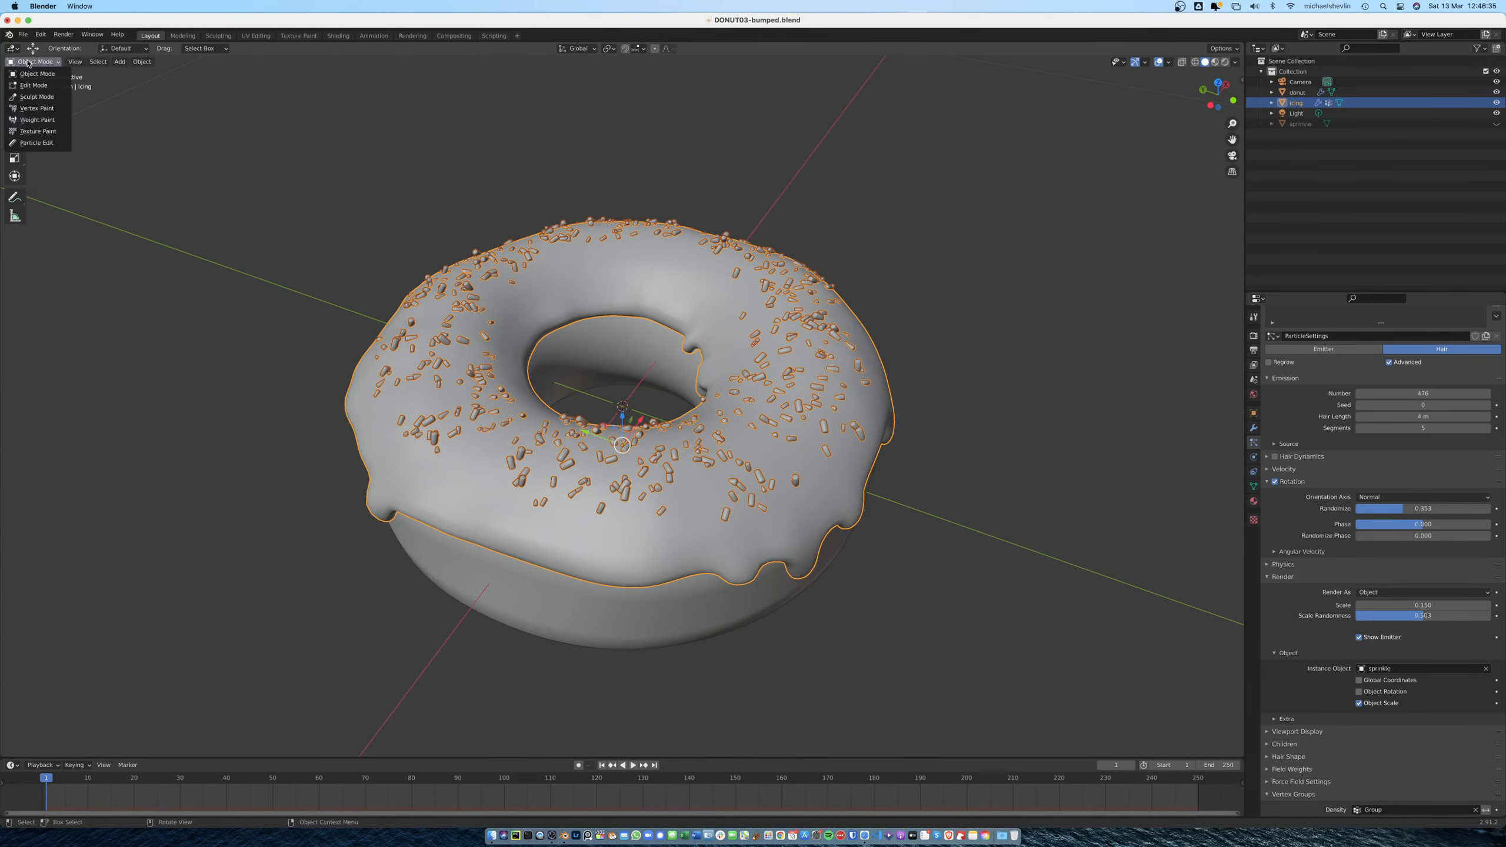
click(36, 120)
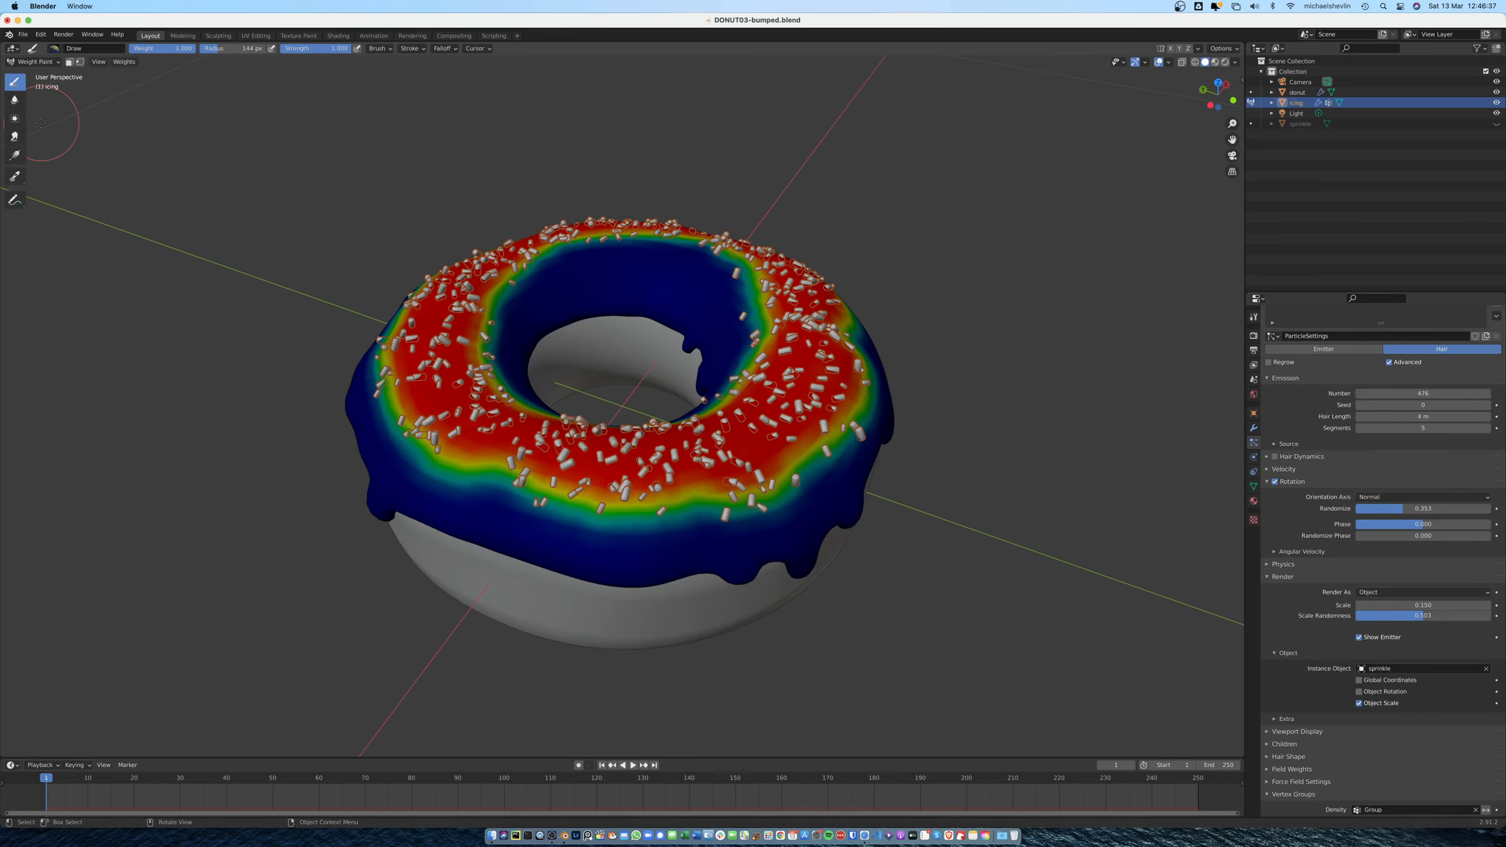
mouse_move(580, 259)
mouse_down()
mouse_move(567, 255)
mouse_move(707, 257)
mouse_move(522, 255)
mouse_move(439, 321)
mouse_move(451, 279)
mouse_move(464, 340)
mouse_up()
mouse_move(682, 258)
mouse_down()
mouse_move(733, 276)
mouse_move(765, 314)
mouse_move(735, 277)
mouse_up()
mouse_move(788, 333)
middle_down()
mouse_move(881, 343)
mouse_move(652, 330)
middle_up()
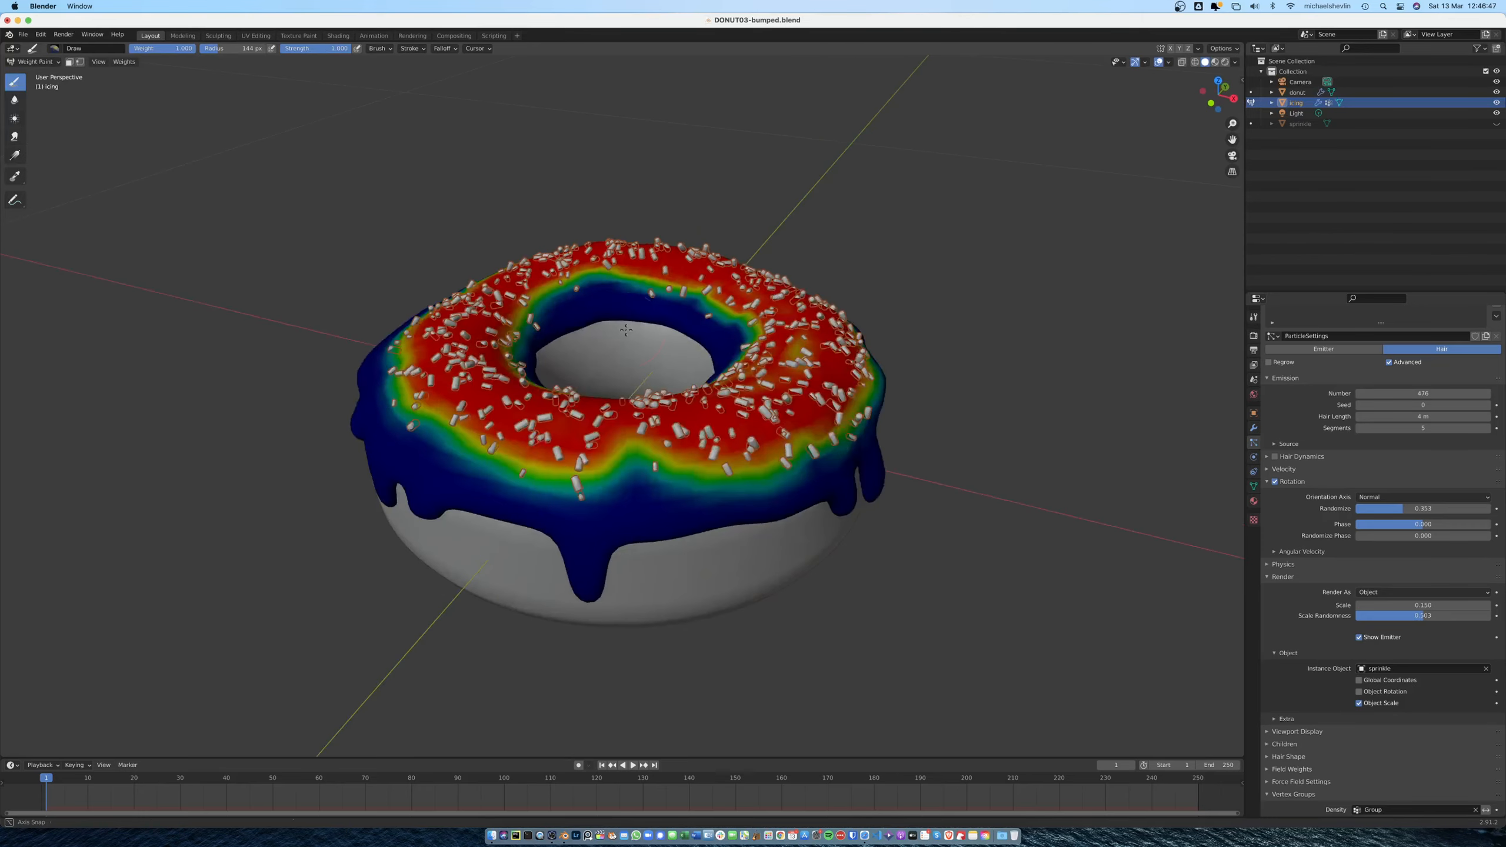
Leave weight painting and return the icing to Object Mode
key(Tab)
key(Tab)
click(5, 63)
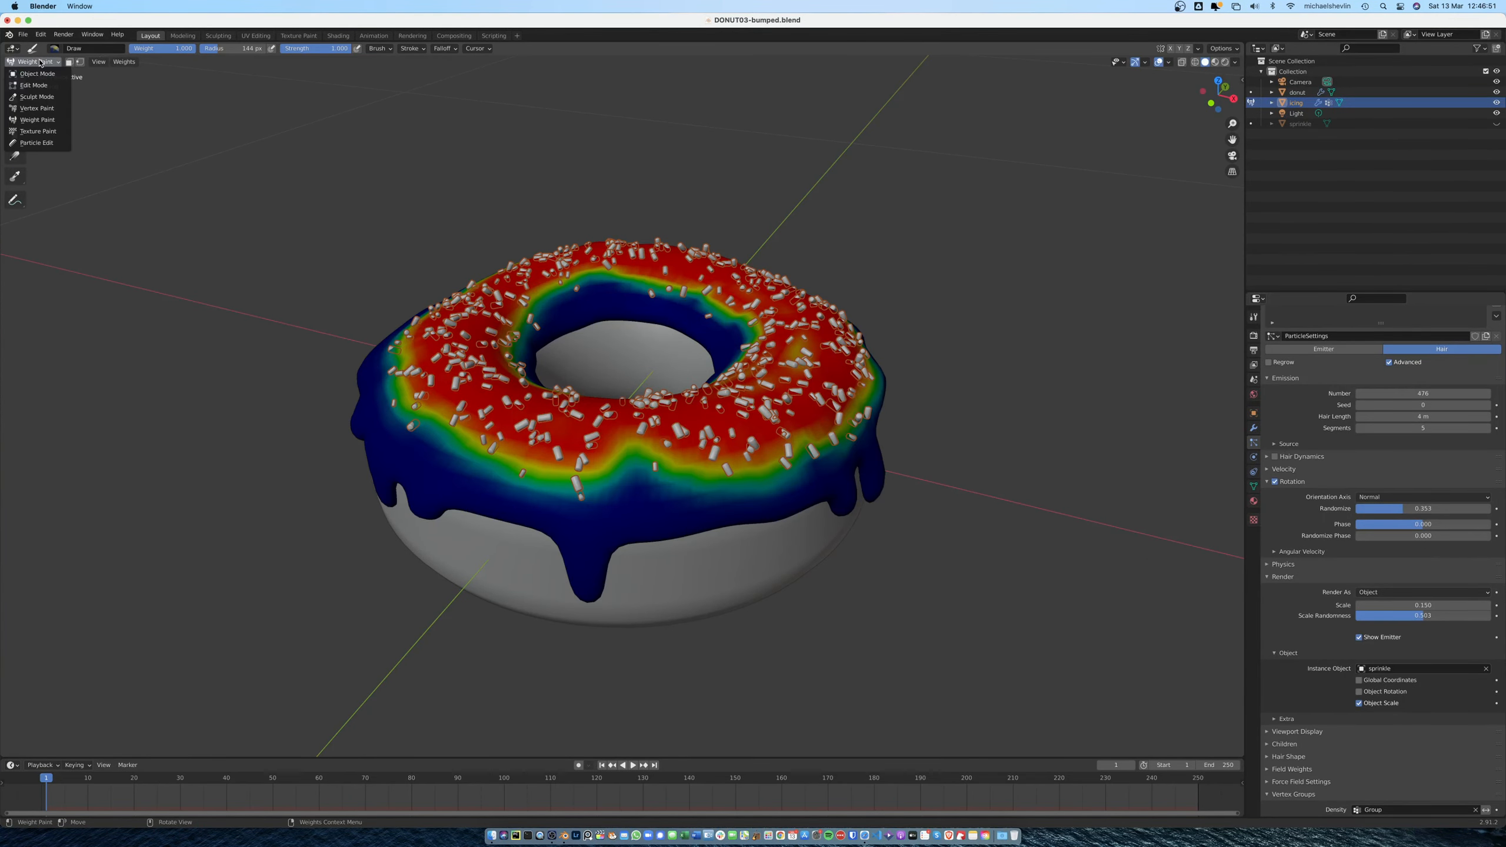
click(29, 73)
middle_drag(679, 236, 946, 197)
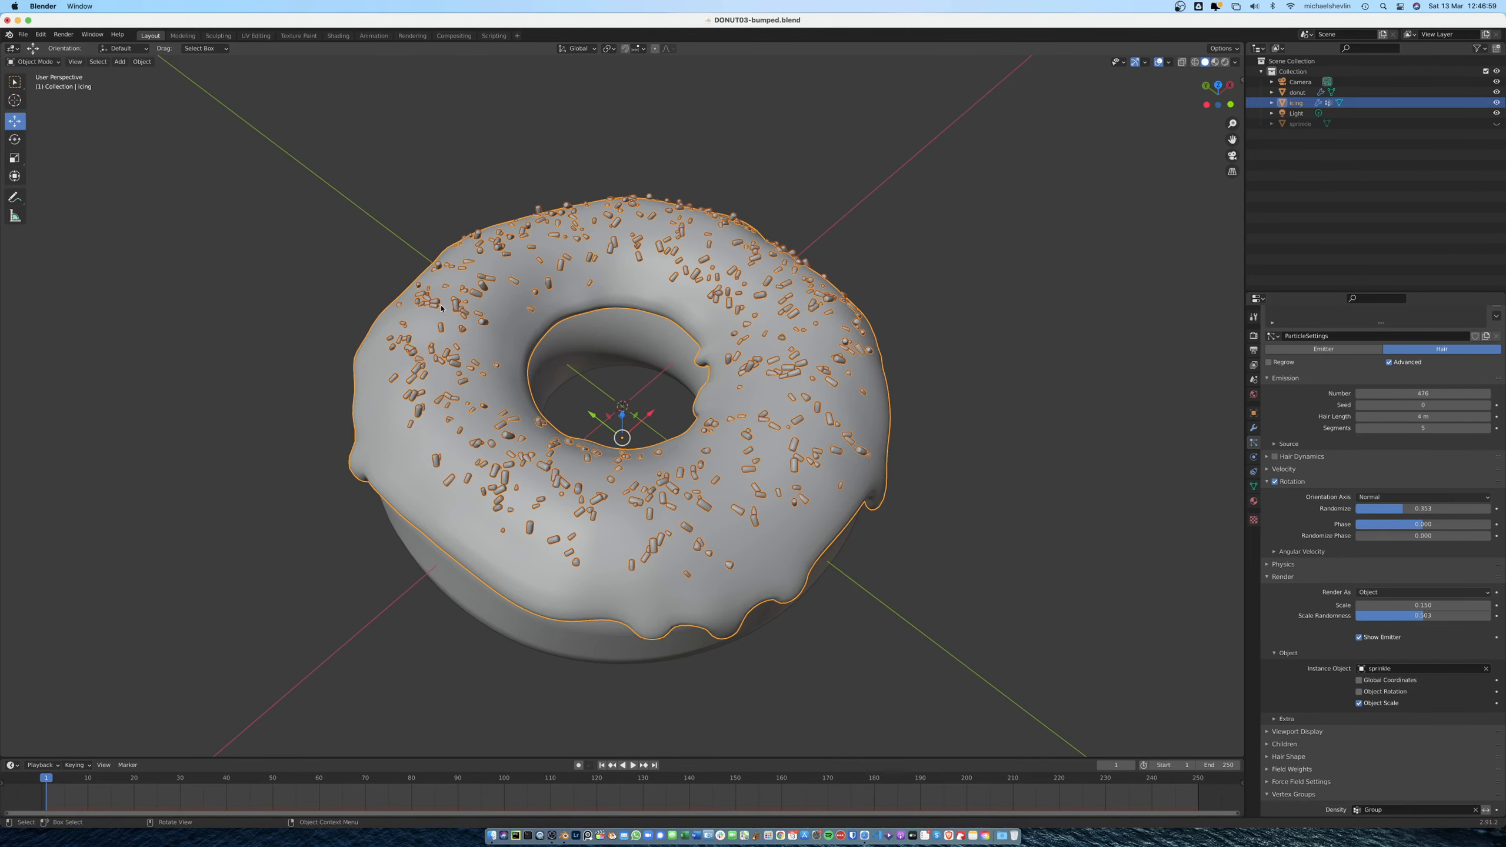
In the Shading workspace, unhide the original sprinkle object and select it to show its material nodes
click(337, 36)
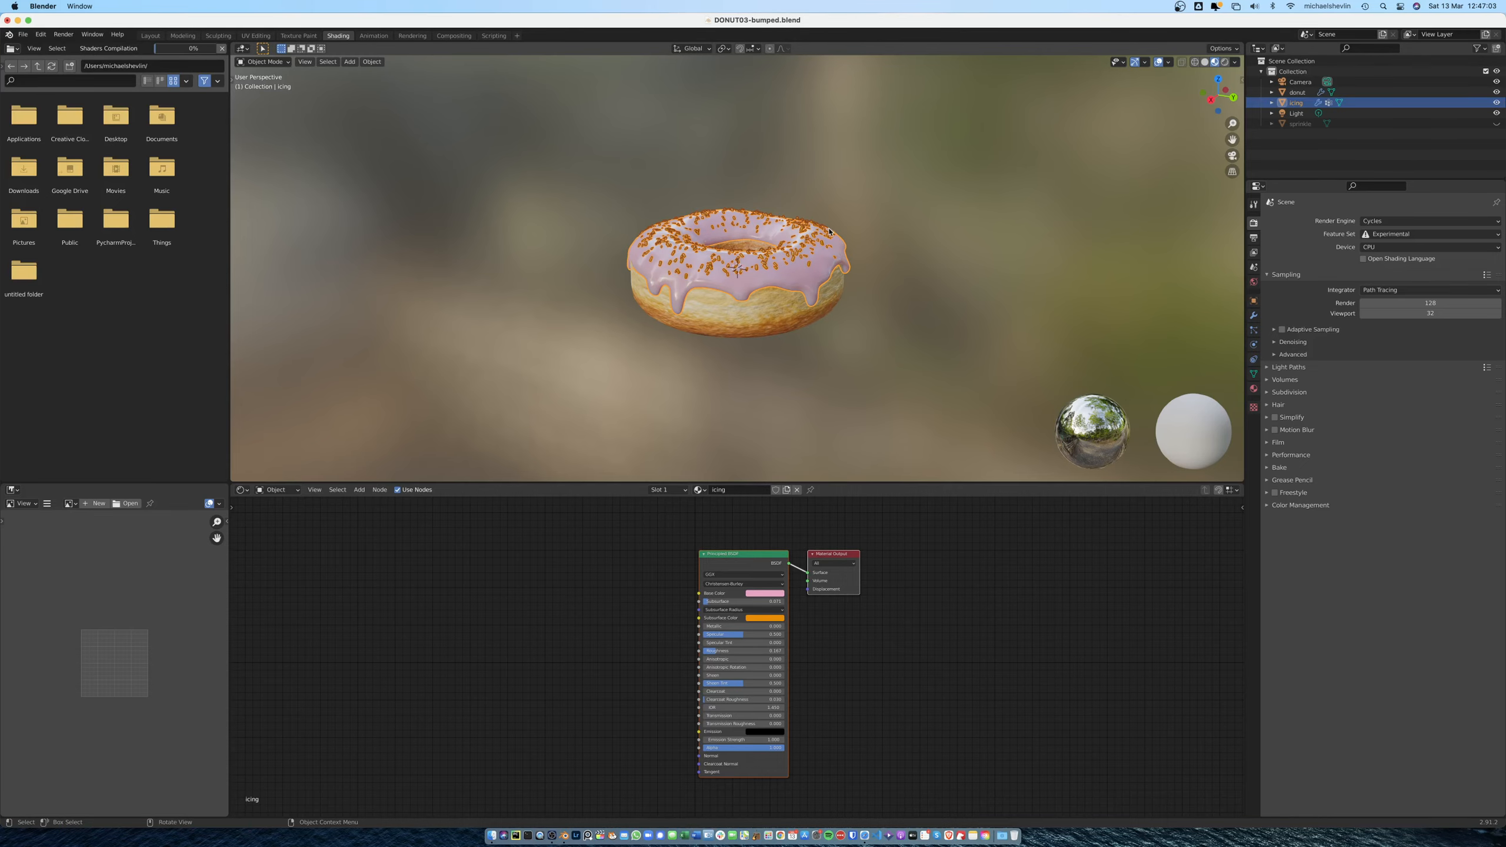
scroll(830, 251, up, 5)
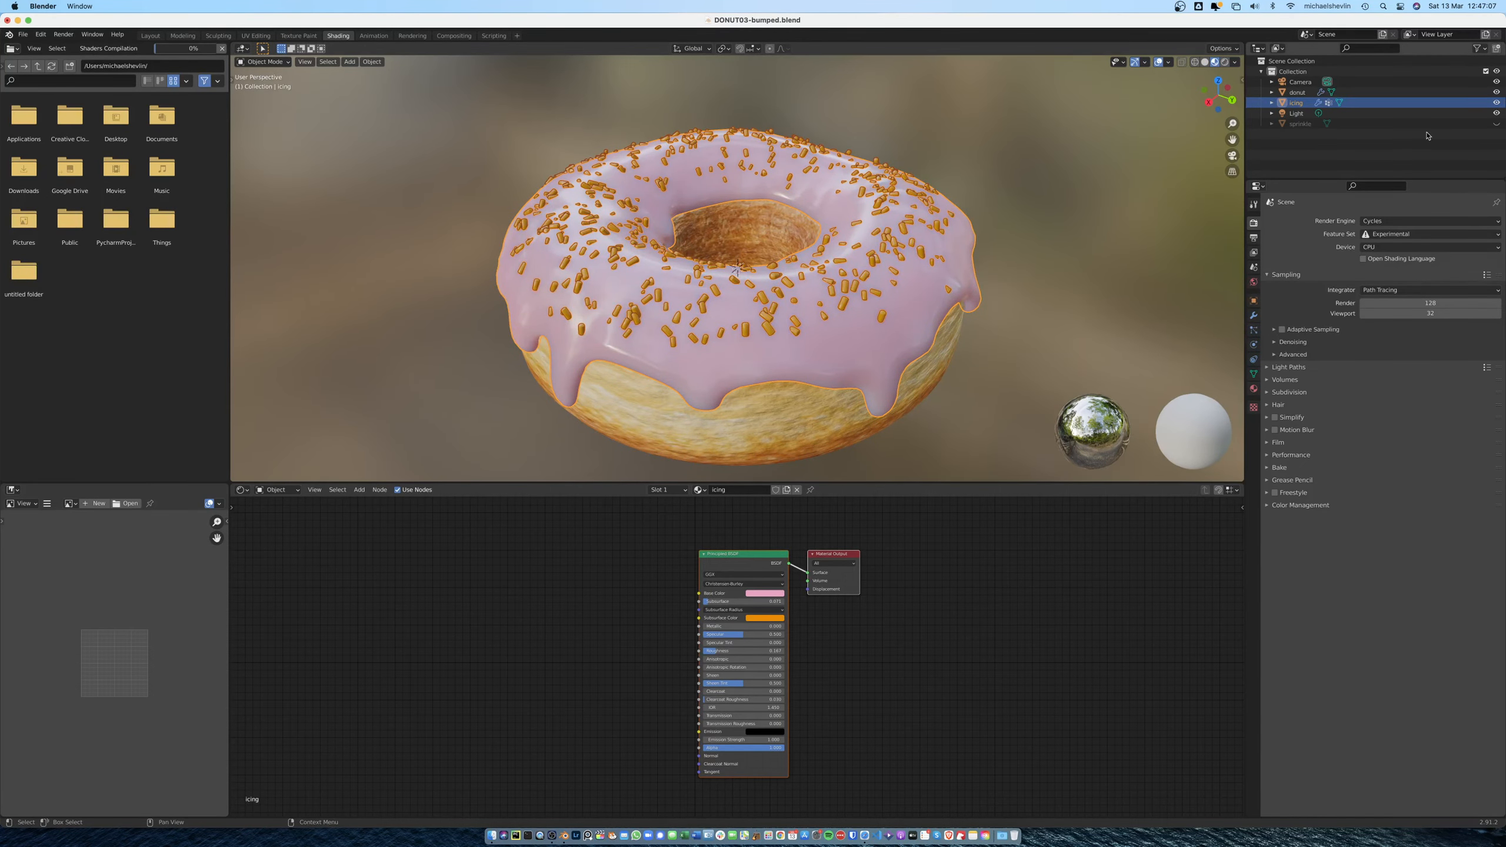
click(1497, 123)
alt+drag(417, 395, 534, 387)
click(467, 391)
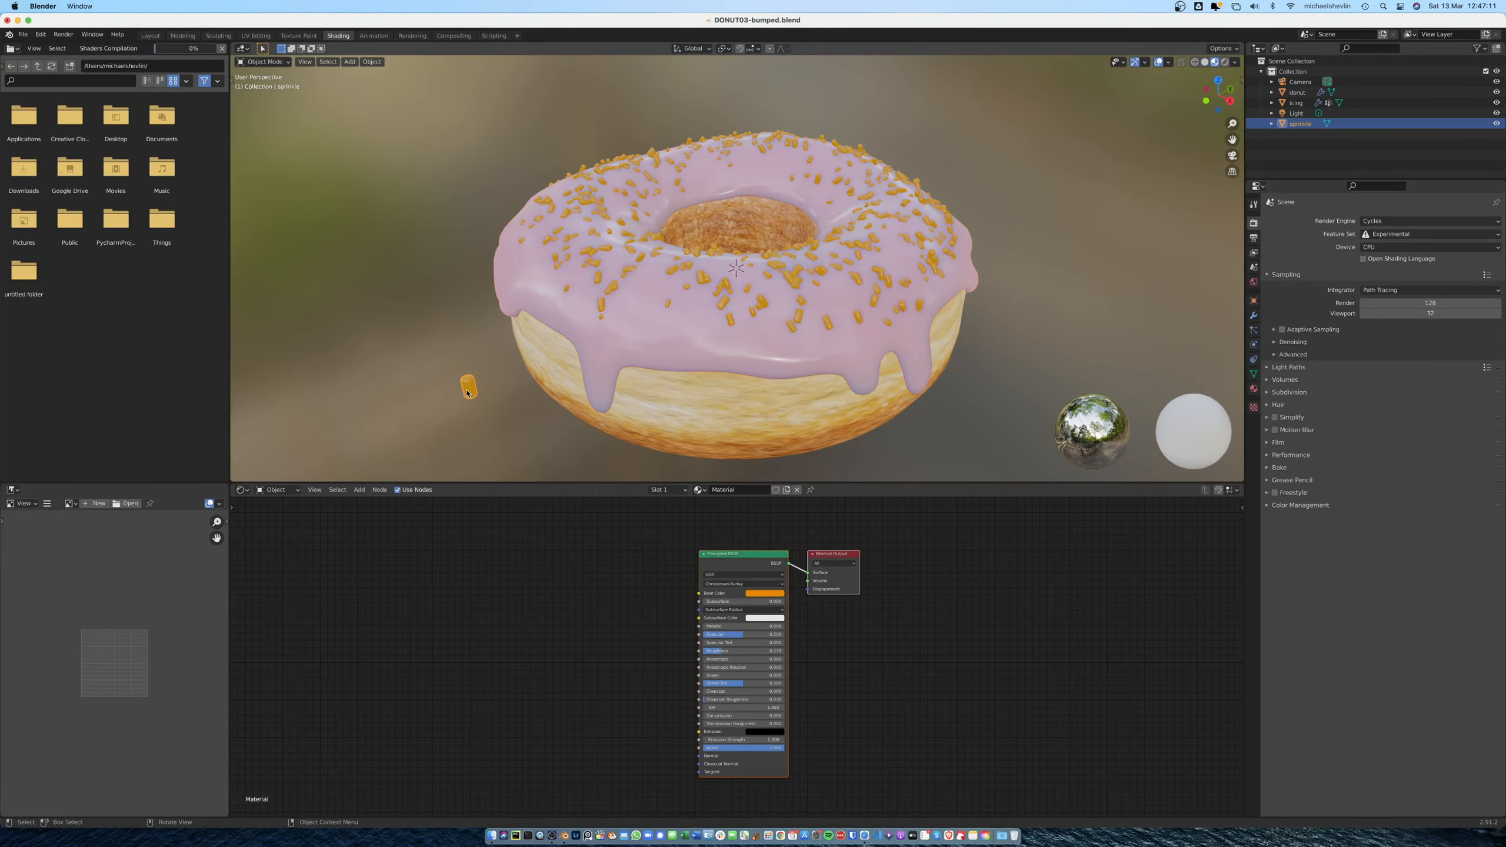
alt+drag(819, 250, 671, 289)
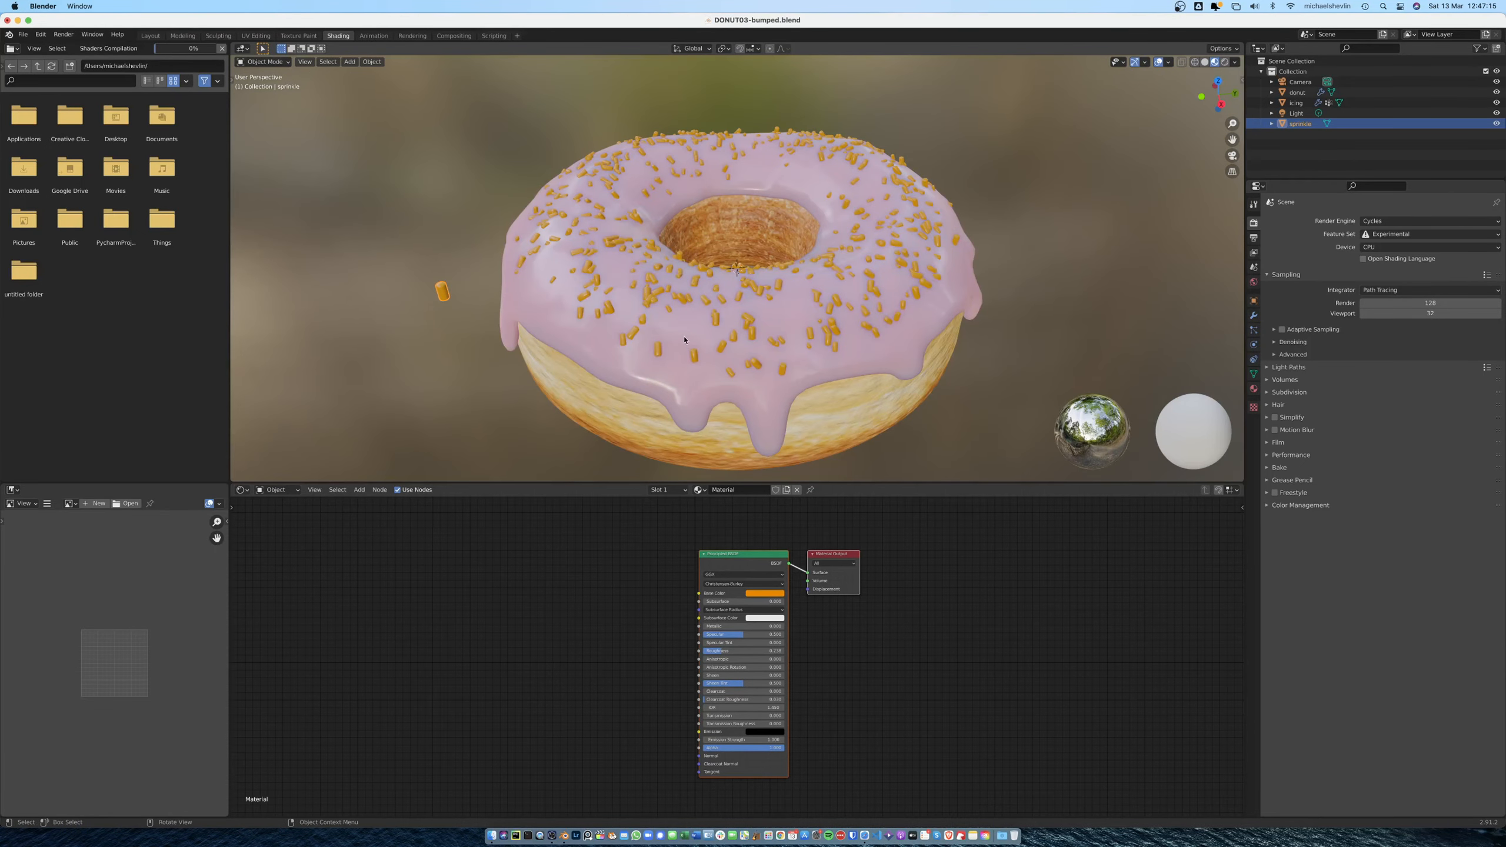
click(695, 355)
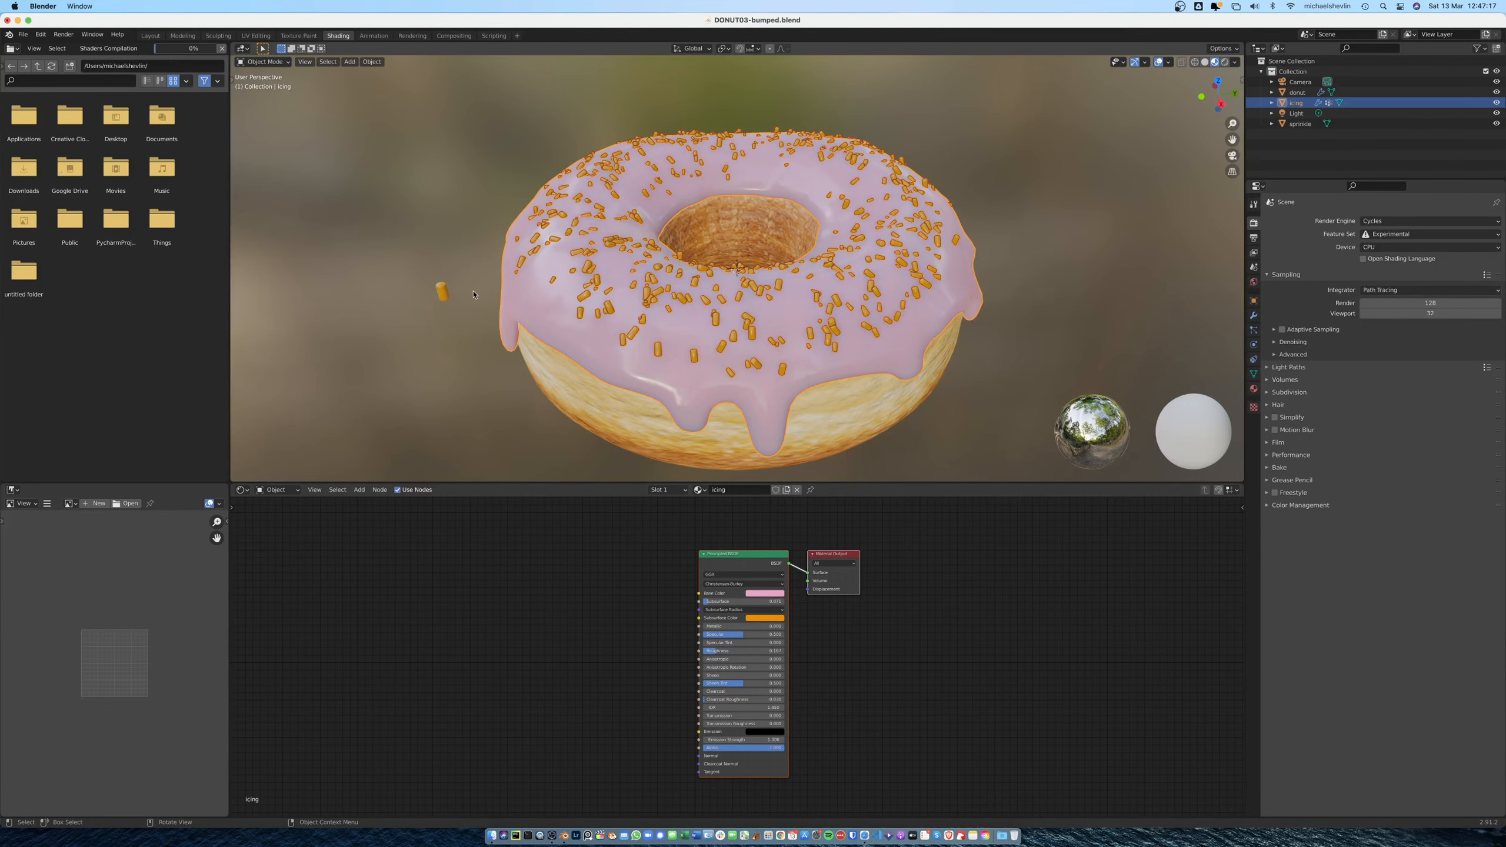
click(443, 291)
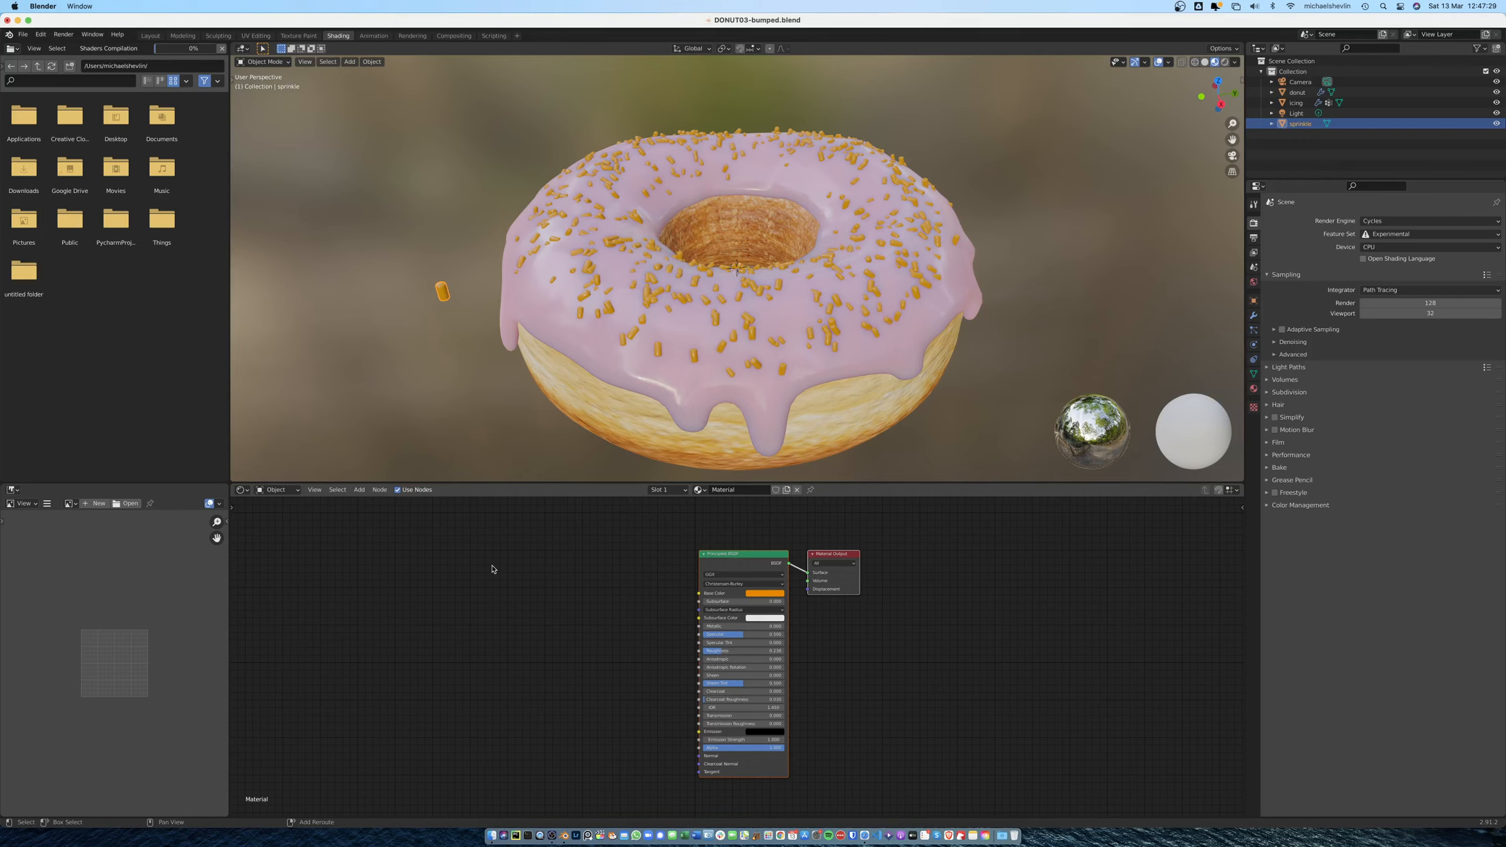
Add an Object Info node to the sprinkle's material, well to the left of the Principled BSDF
click(360, 489)
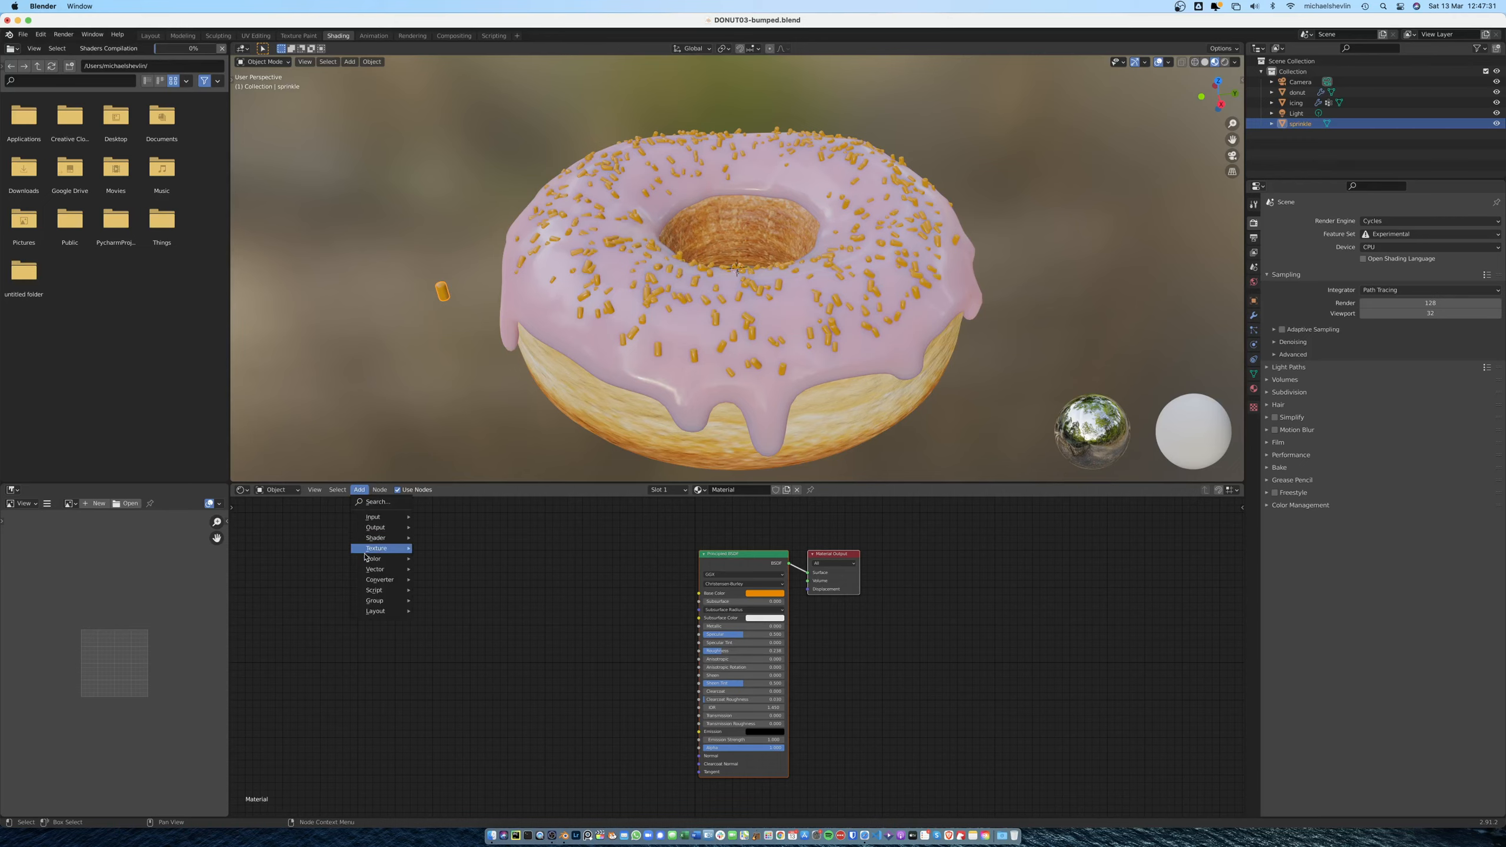
mouse_move(385, 522)
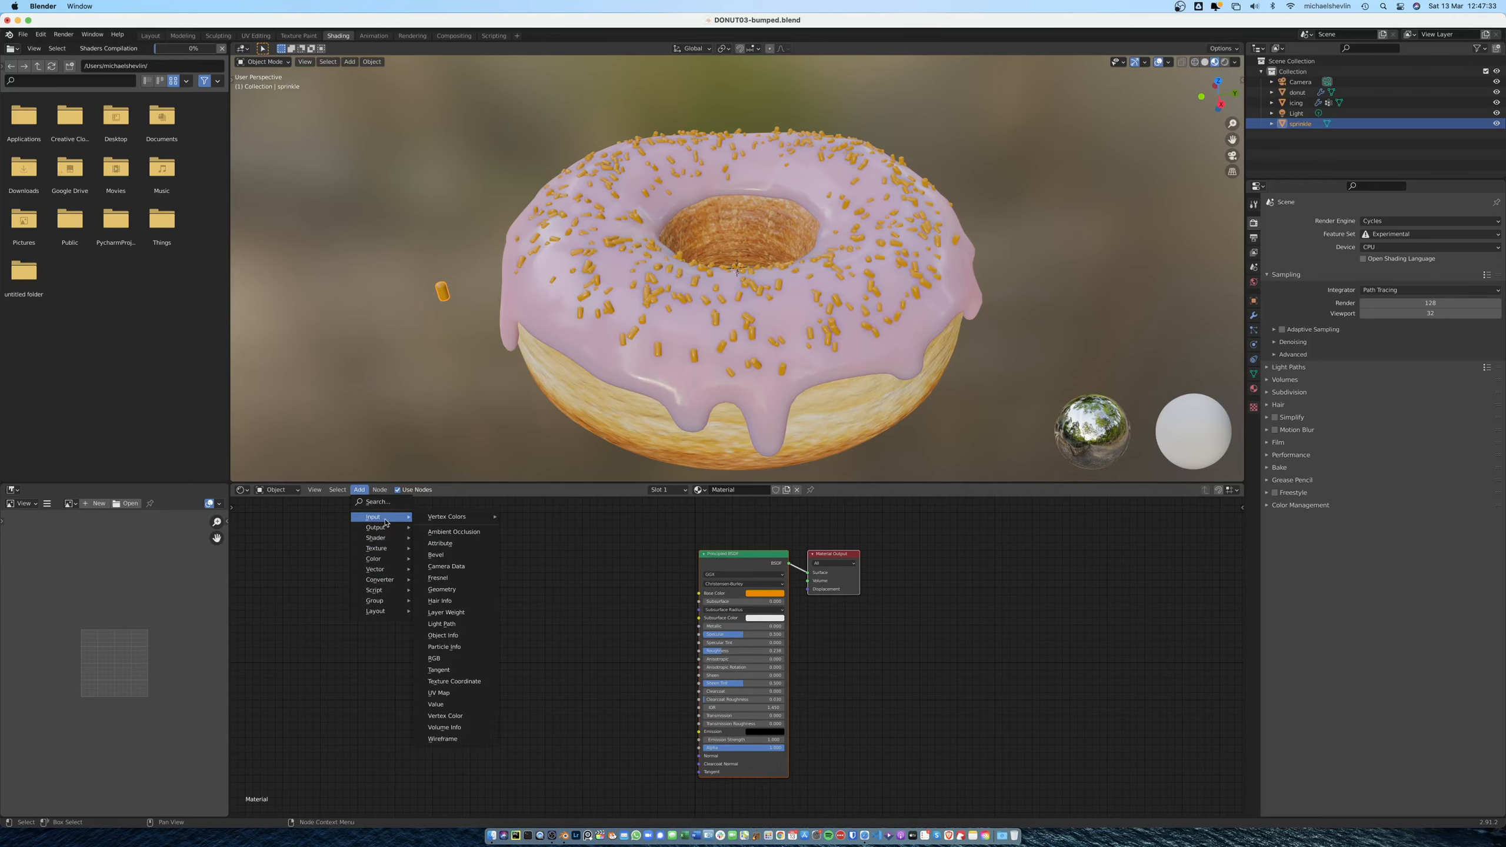
click(451, 636)
click(365, 559)
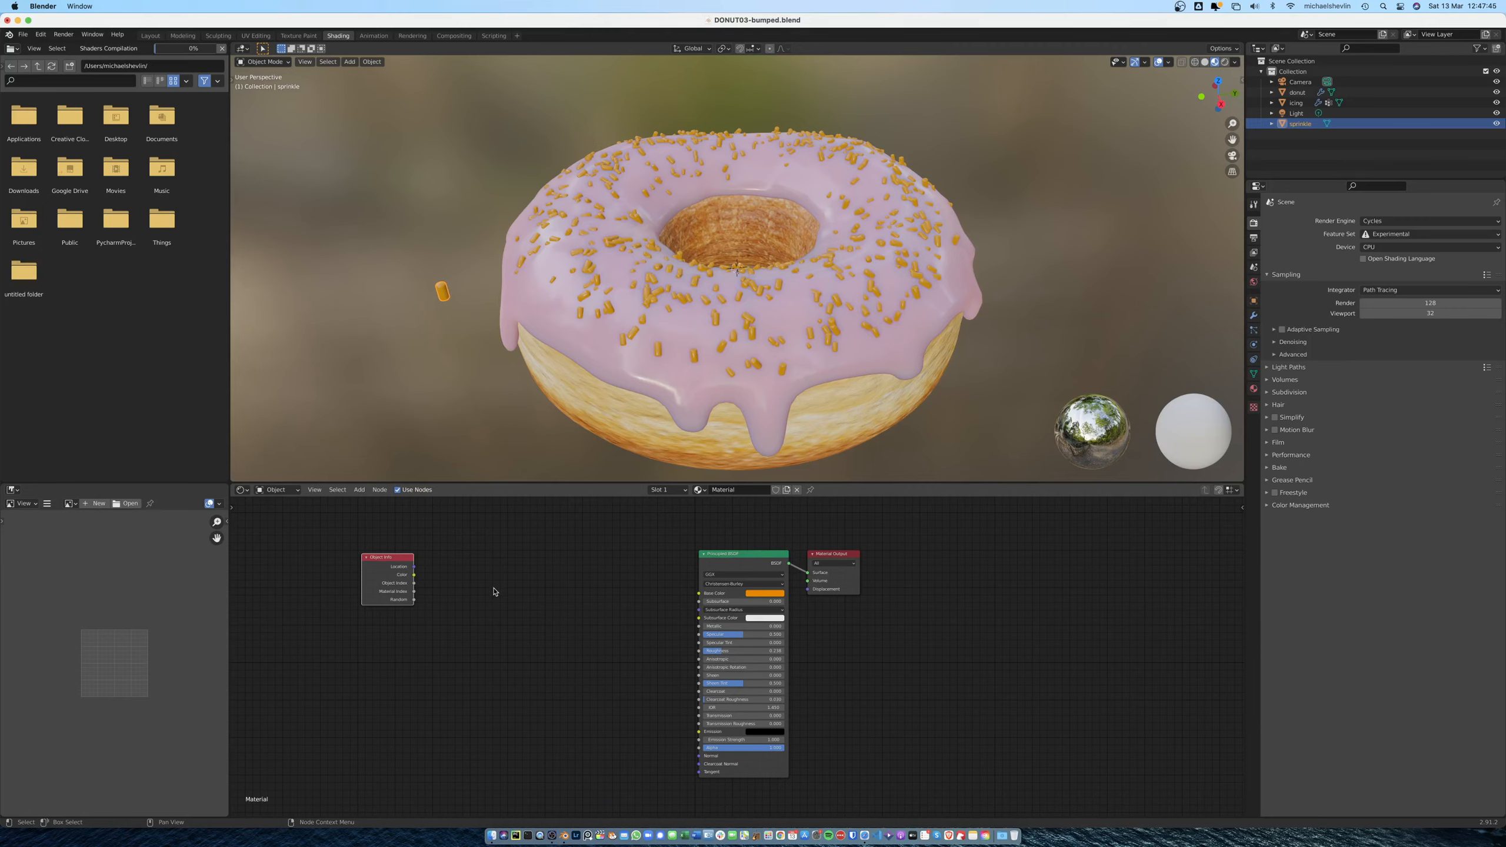
Add a ColorRamp node, feeding its Fac from Object Info's Random output and linking its Color to the Principled BSDF's Base Color
click(360, 490)
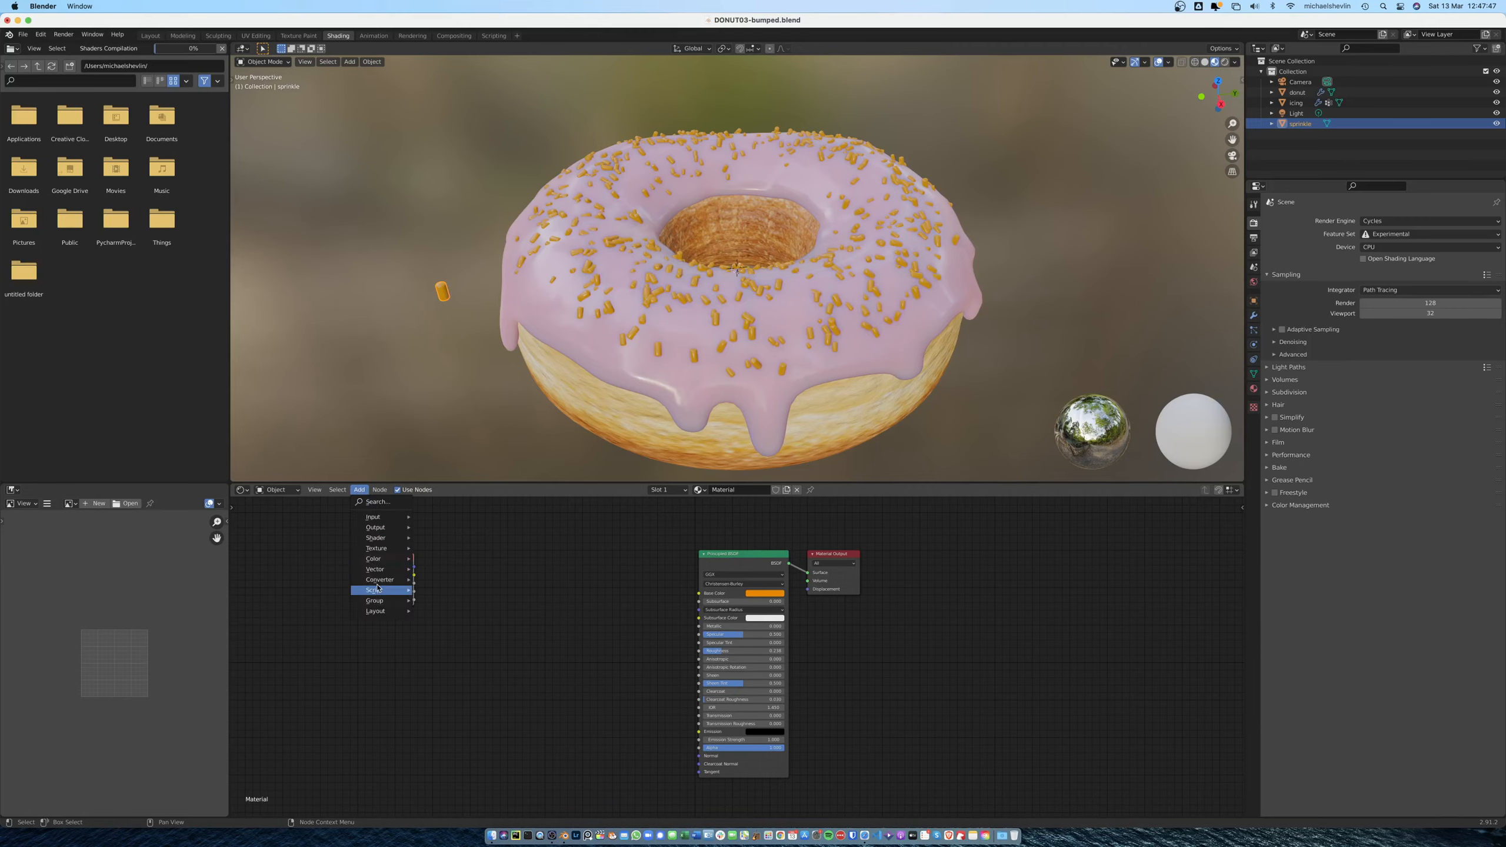
mouse_move(380, 579)
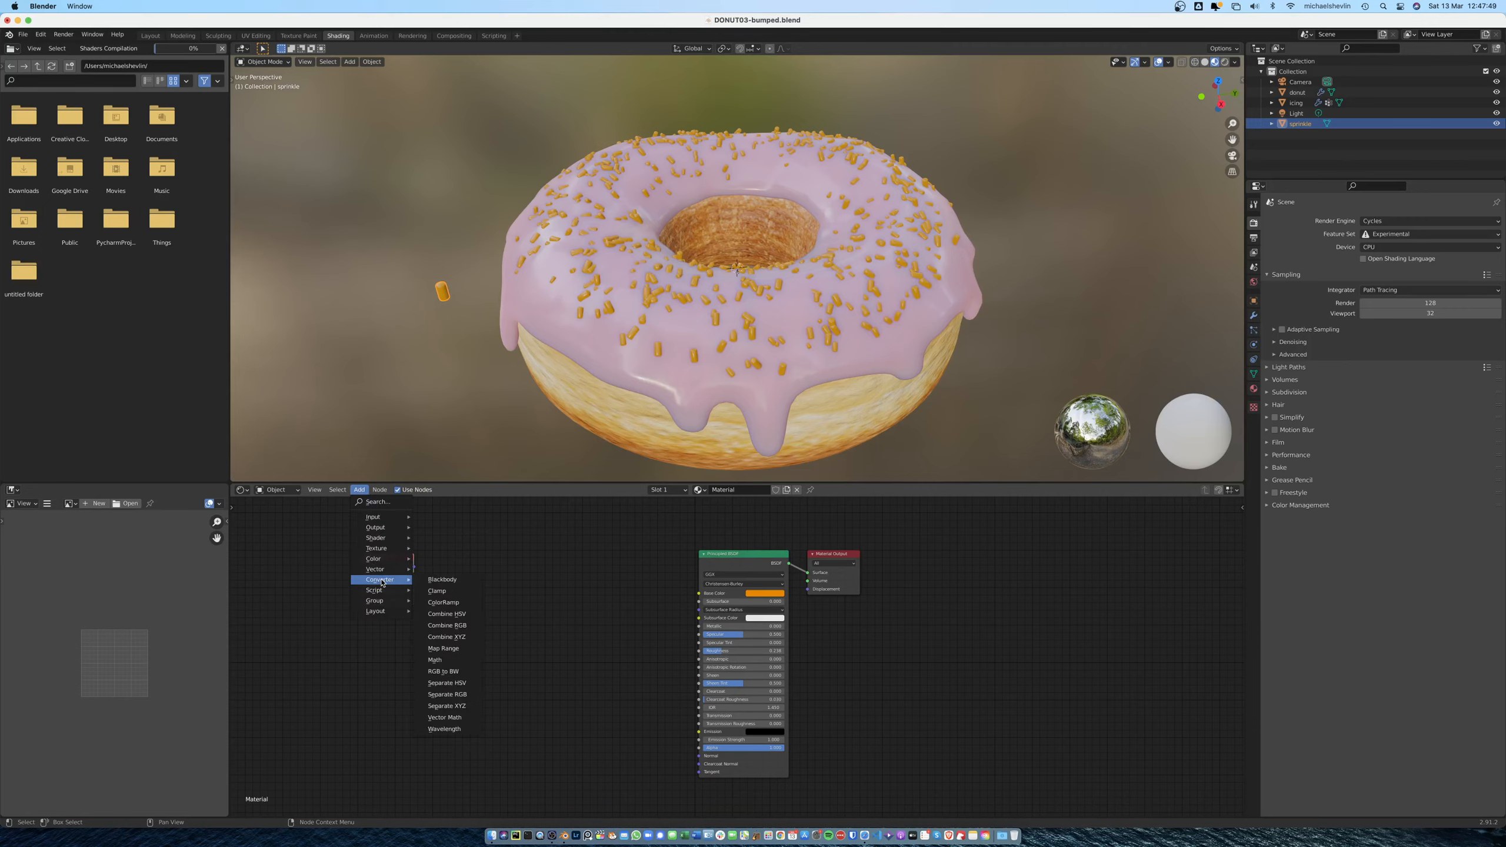
click(444, 602)
click(495, 551)
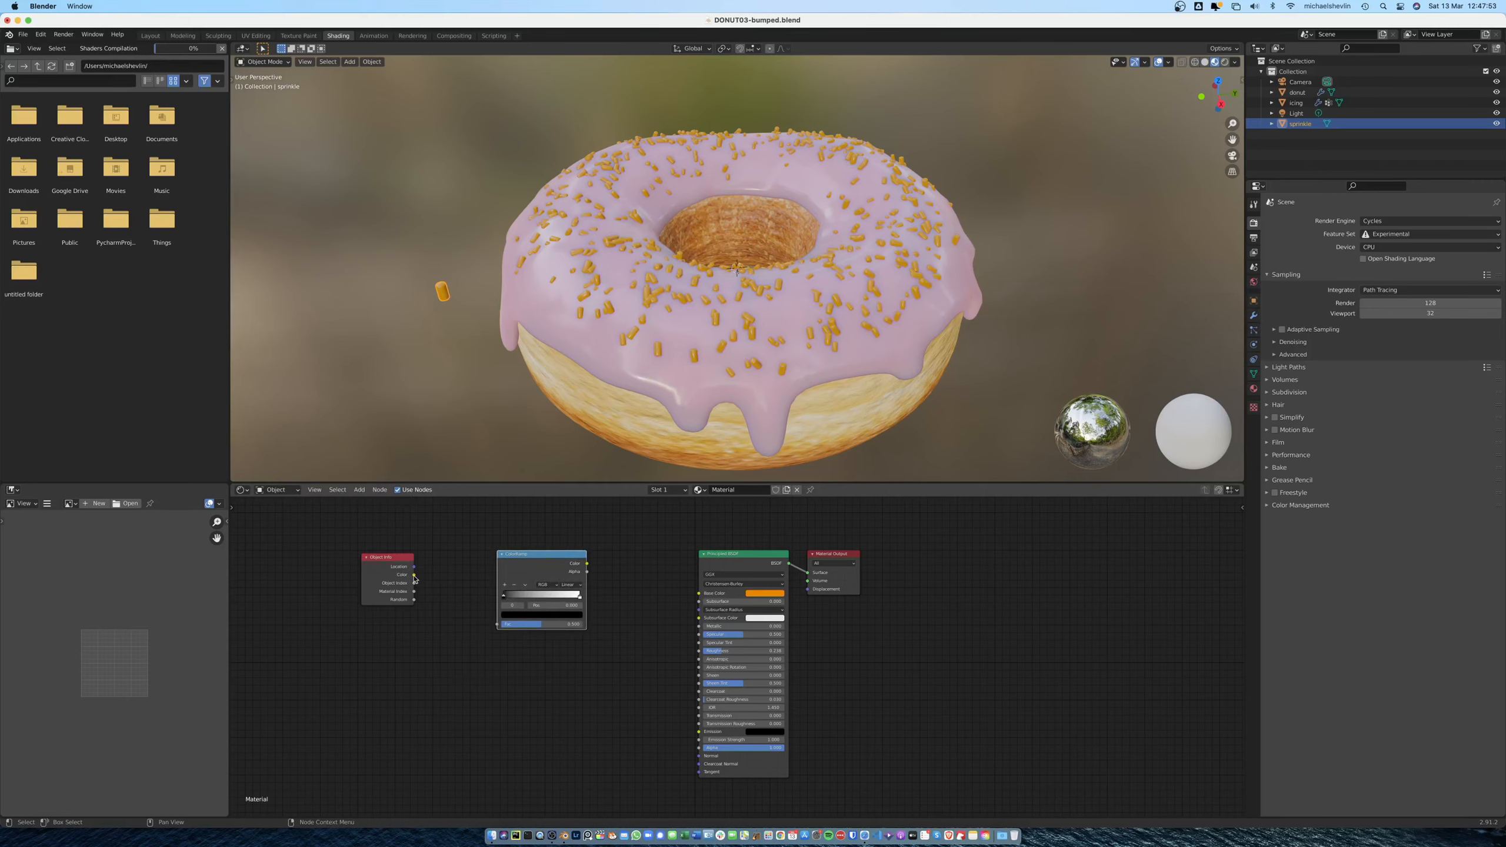
drag(414, 601, 497, 626)
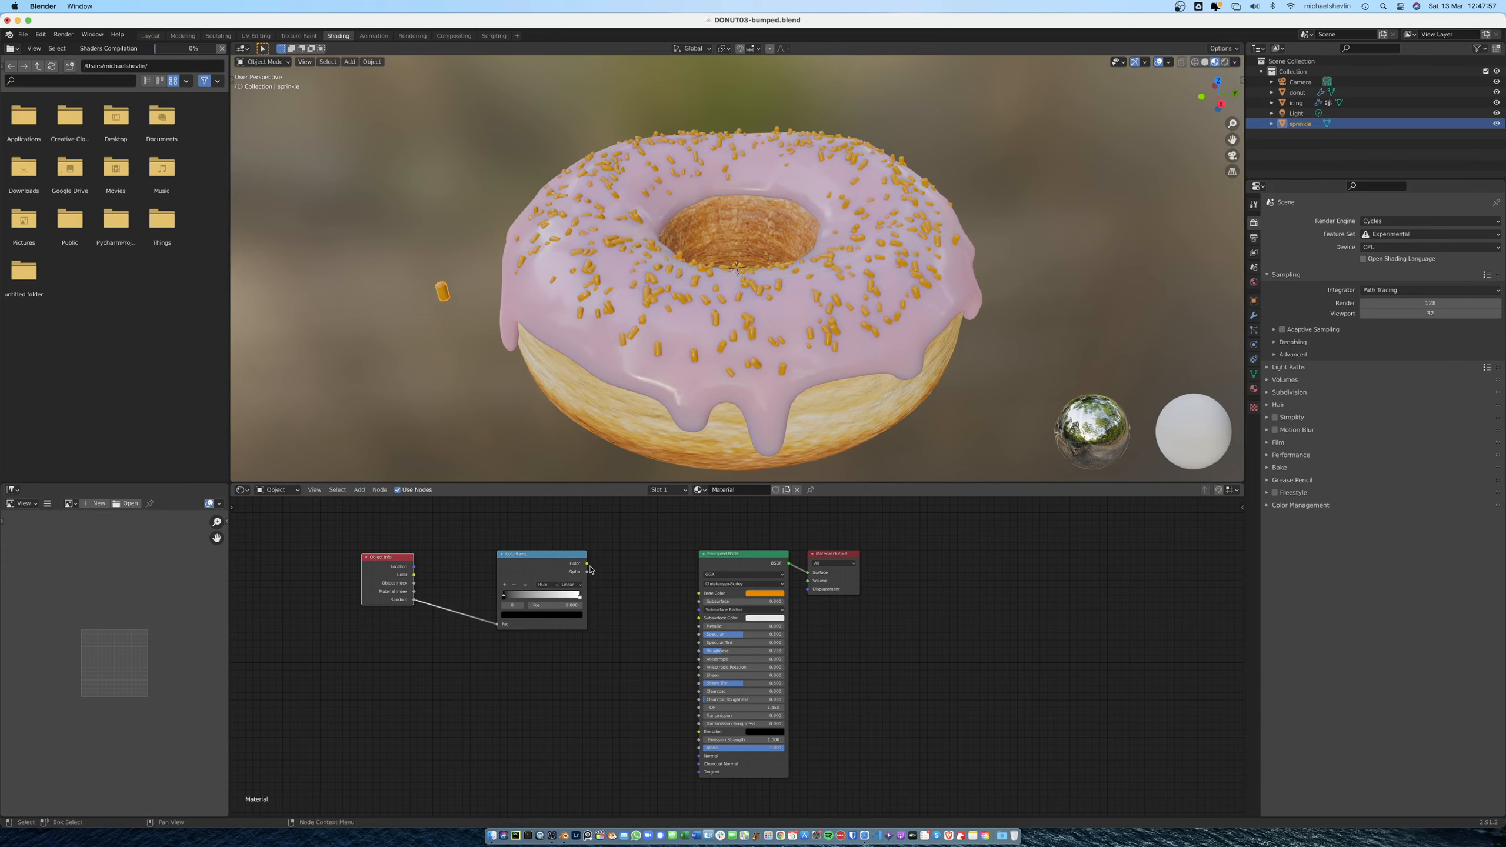
drag(587, 563, 699, 592)
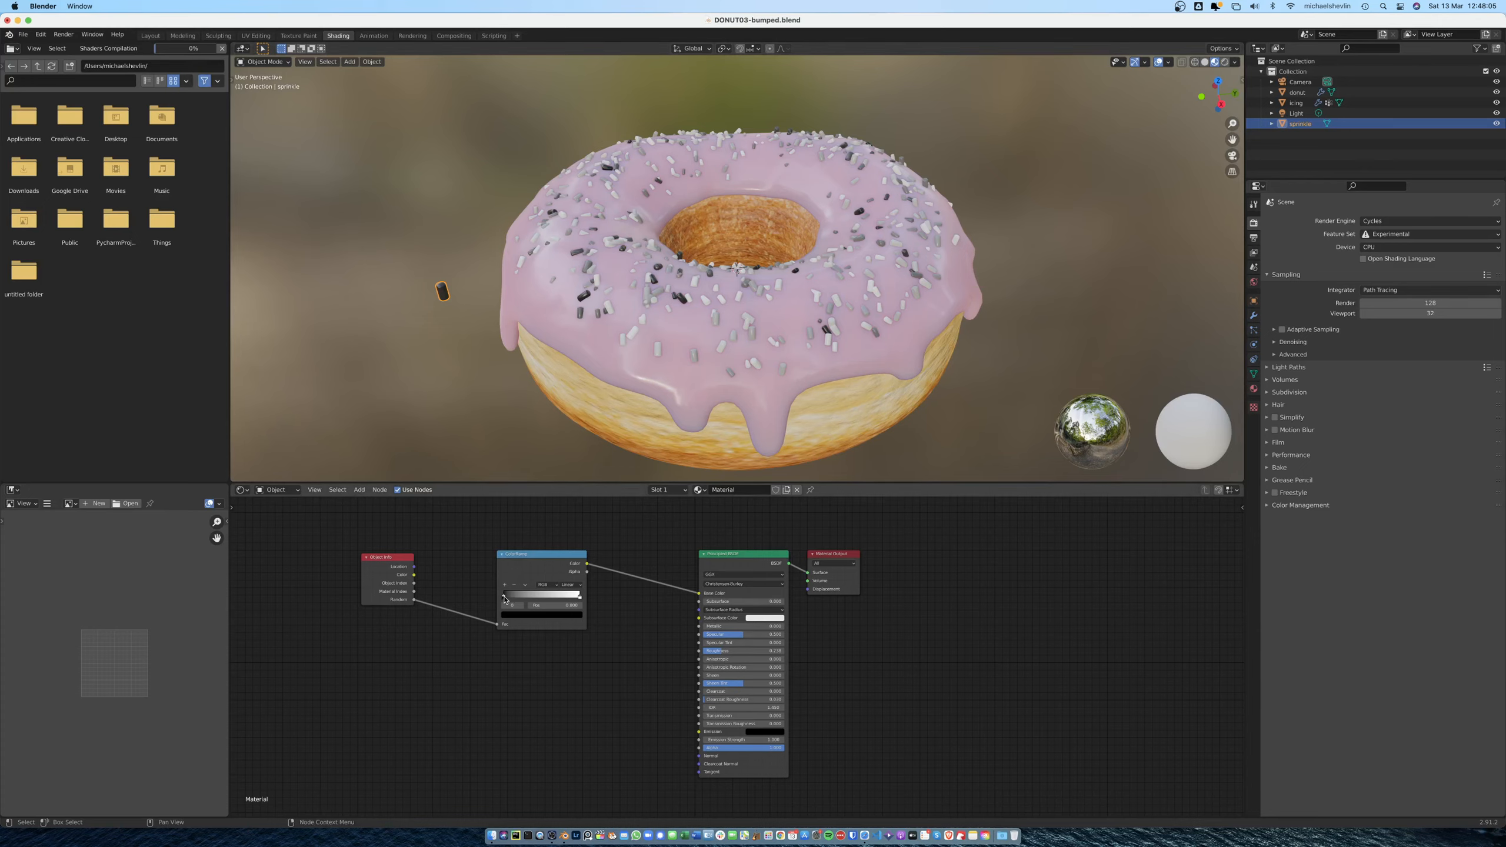
Color the ColorRamp's first stop dark yellow and its last stop hot pink
click(517, 620)
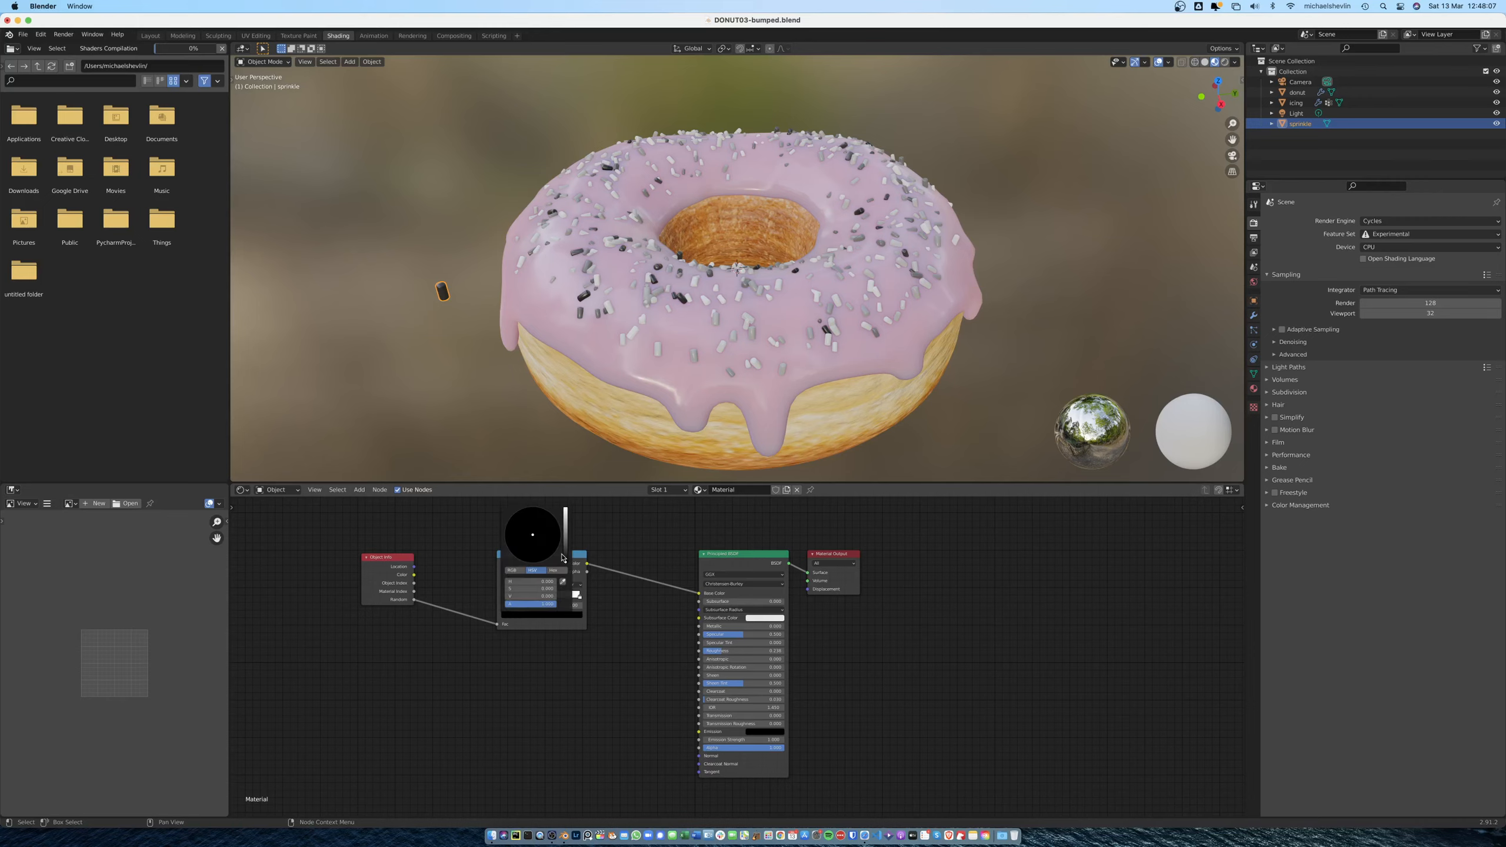
drag(566, 559, 566, 526)
click(516, 553)
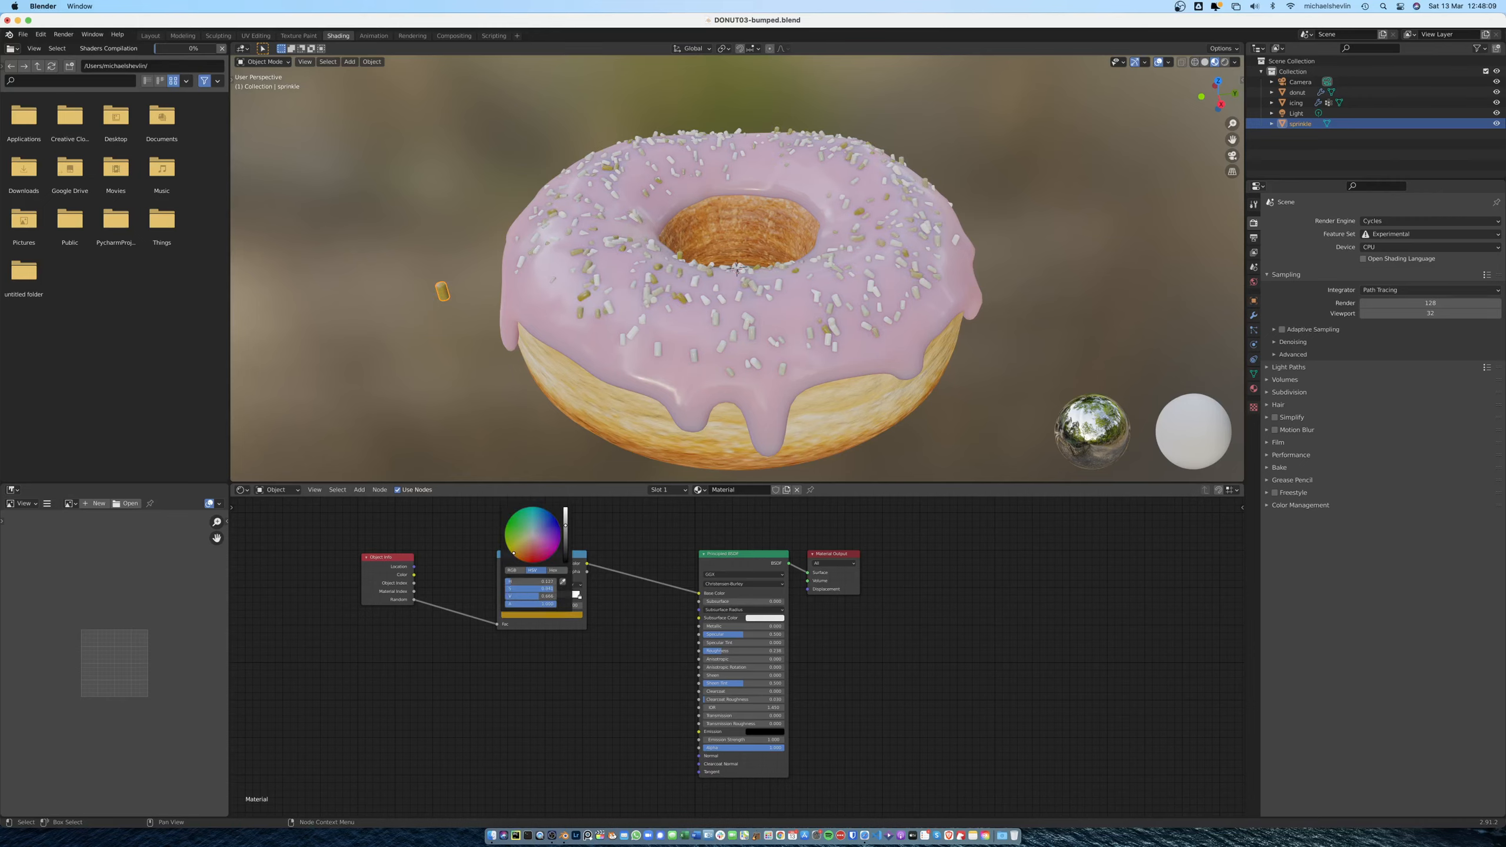
click(580, 596)
click(573, 616)
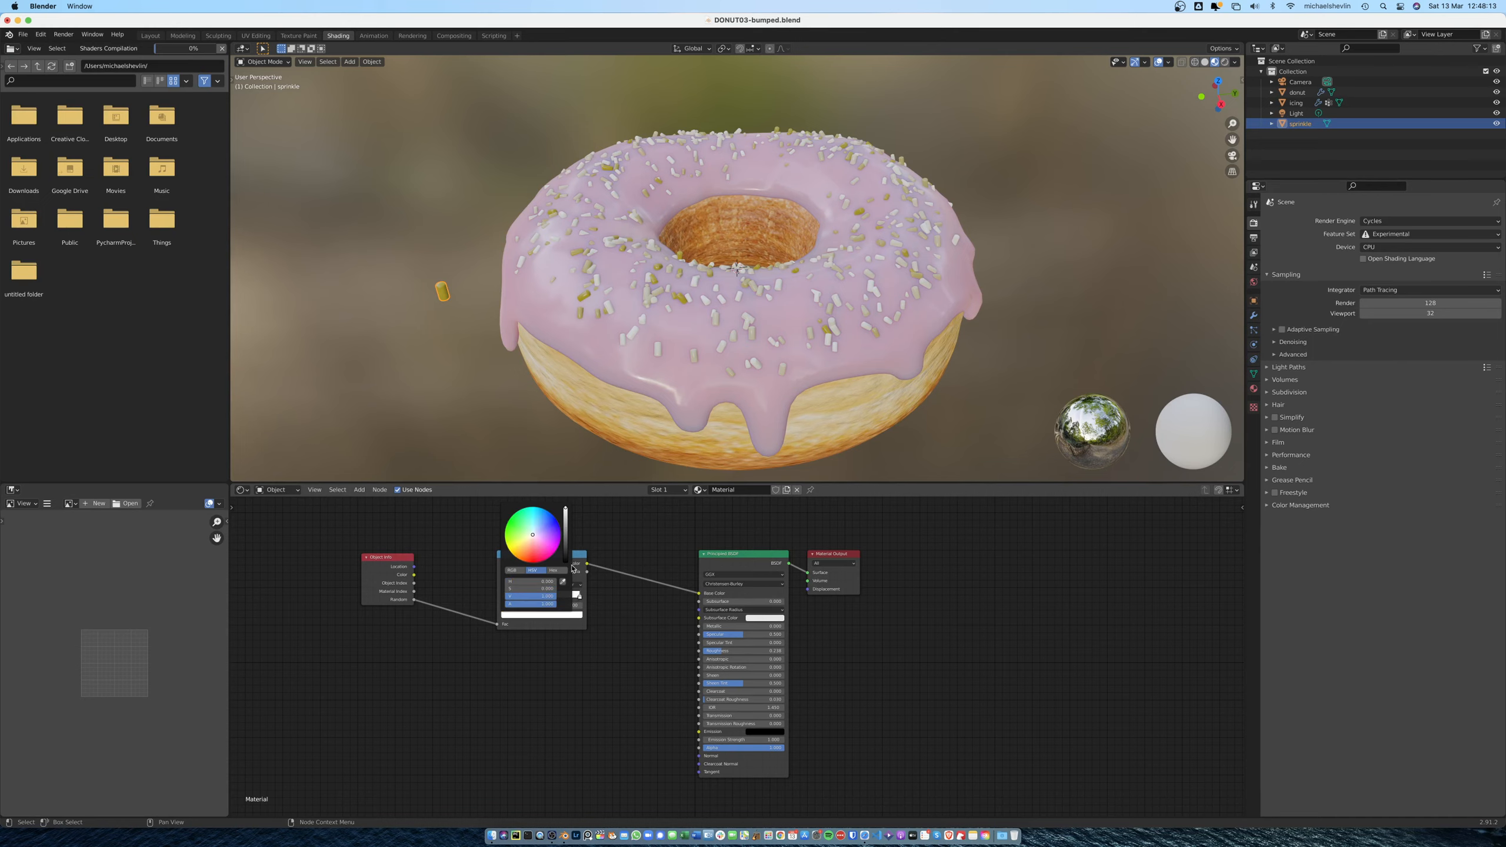
drag(521, 546, 544, 560)
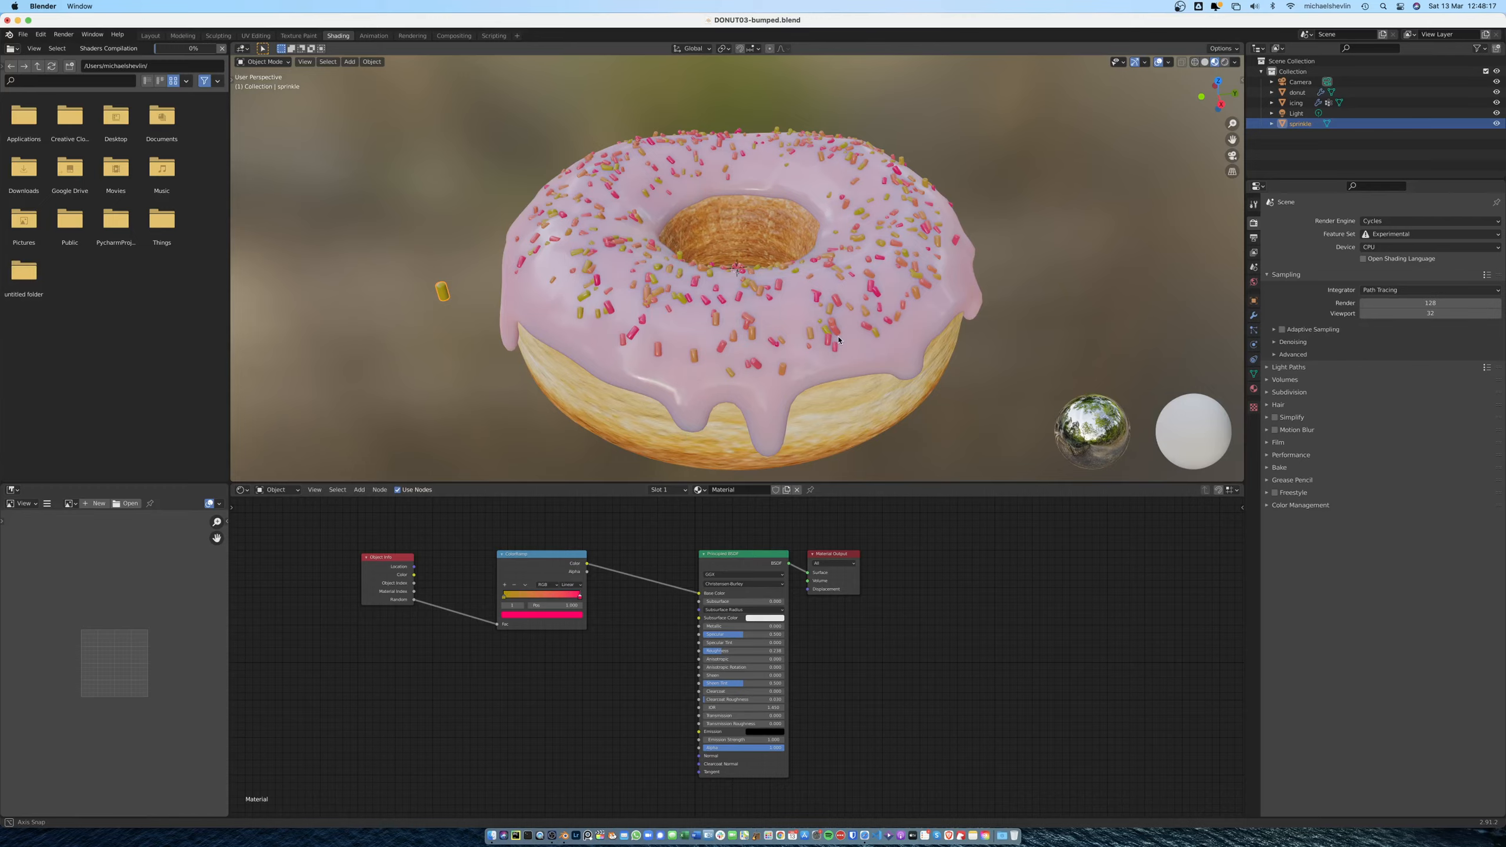
middle_drag(705, 365, 606, 306)
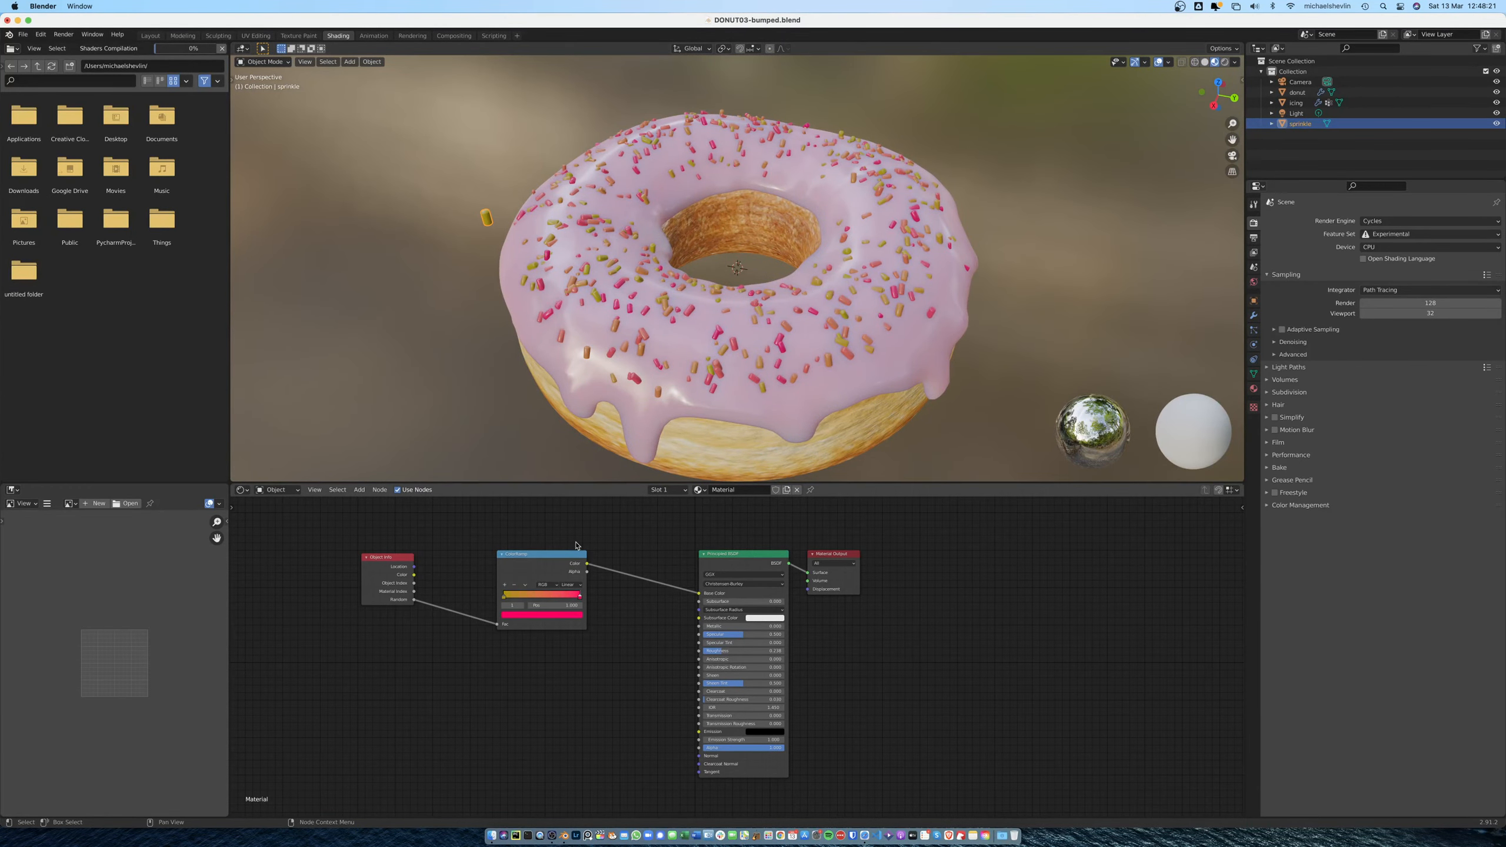
Set the ColorRamp's interpolation to Constant and move the pink stop to about a third of the ramp
click(503, 595)
click(575, 586)
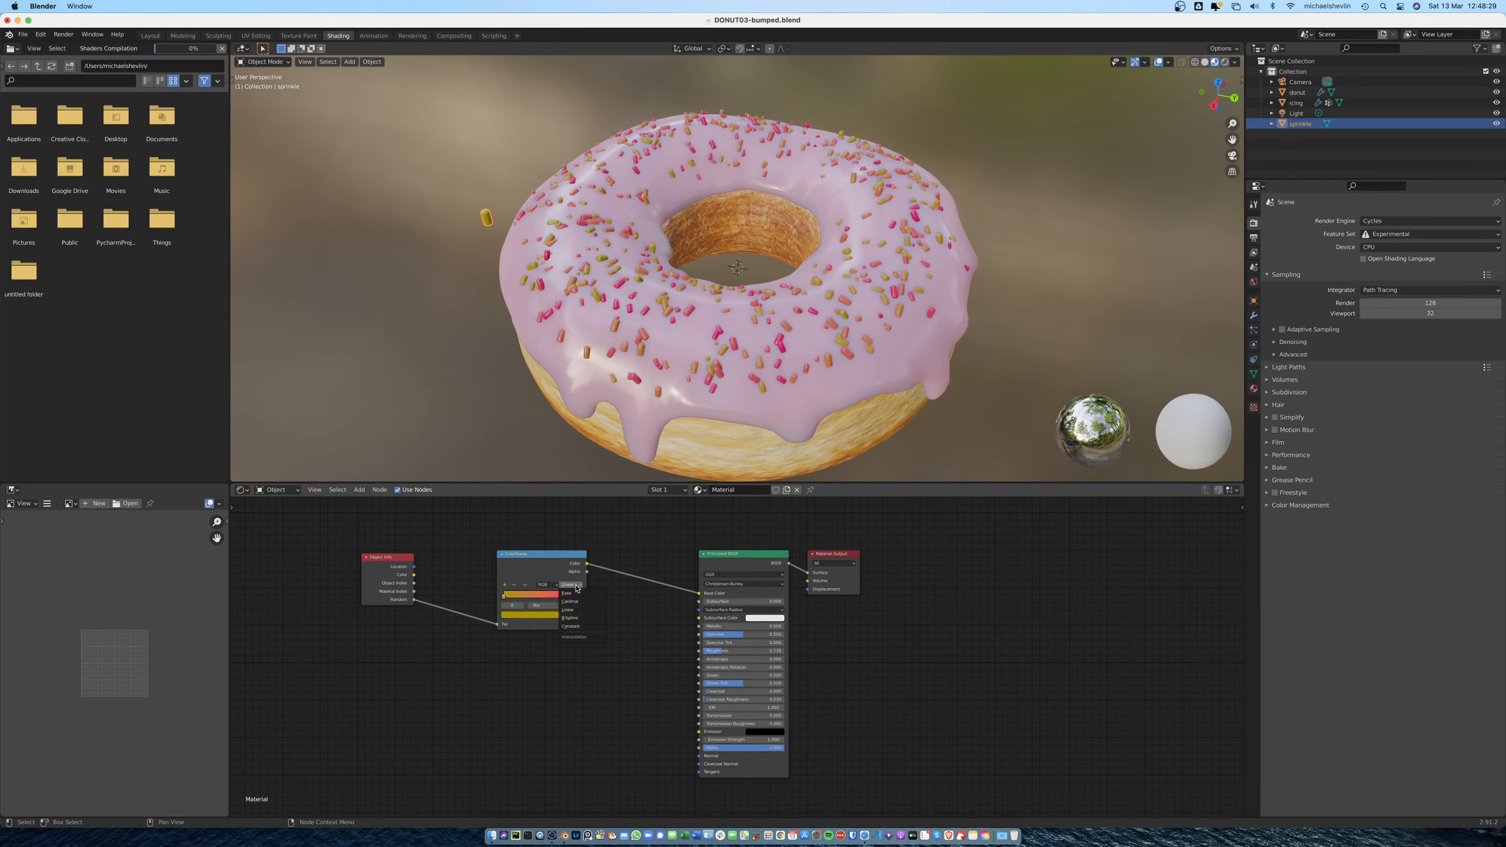
click(580, 628)
drag(581, 601, 514, 603)
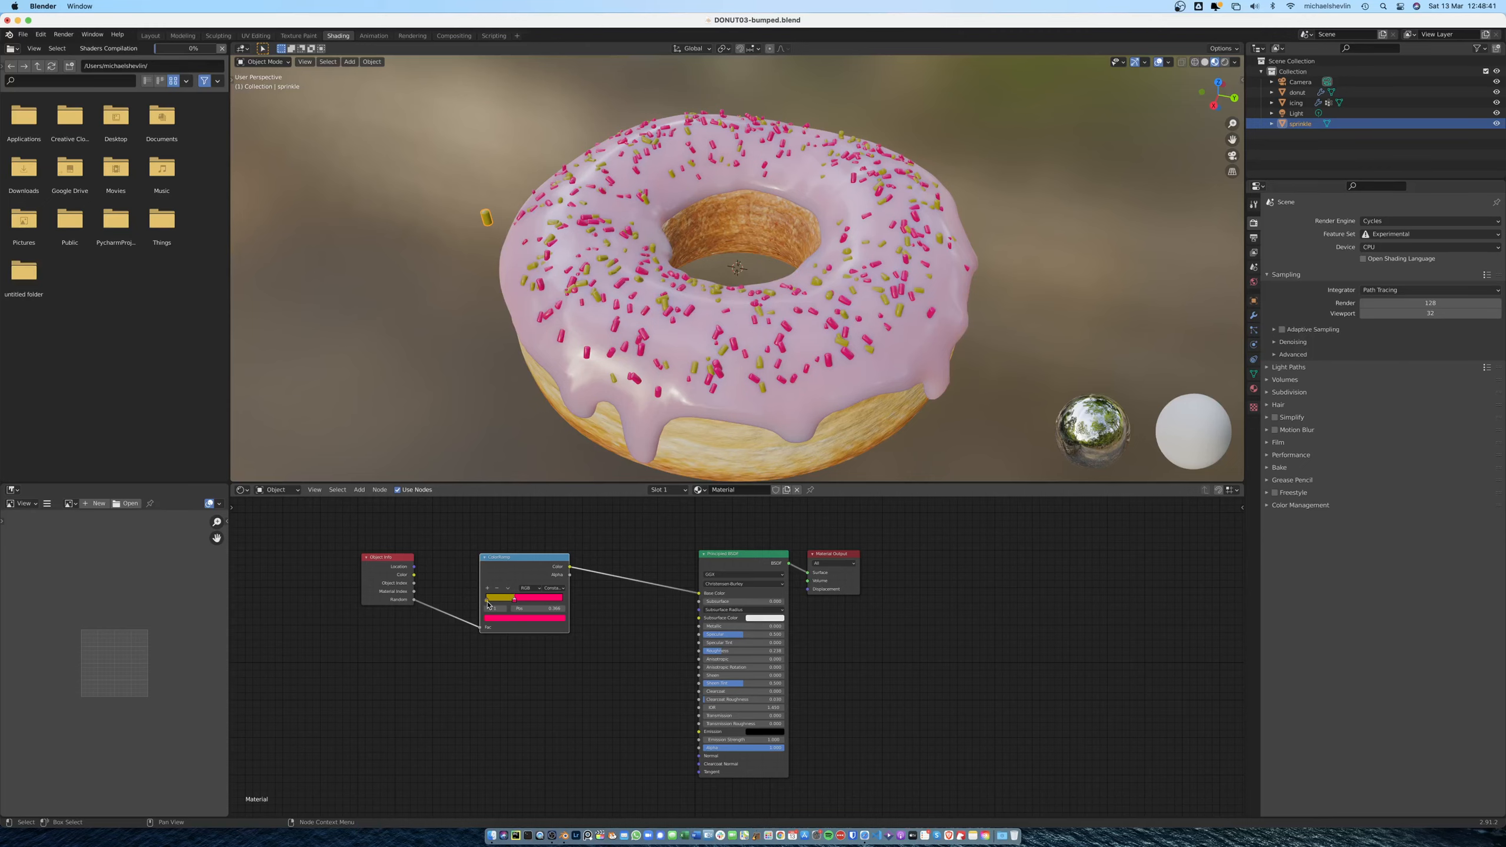
drag(510, 603, 514, 601)
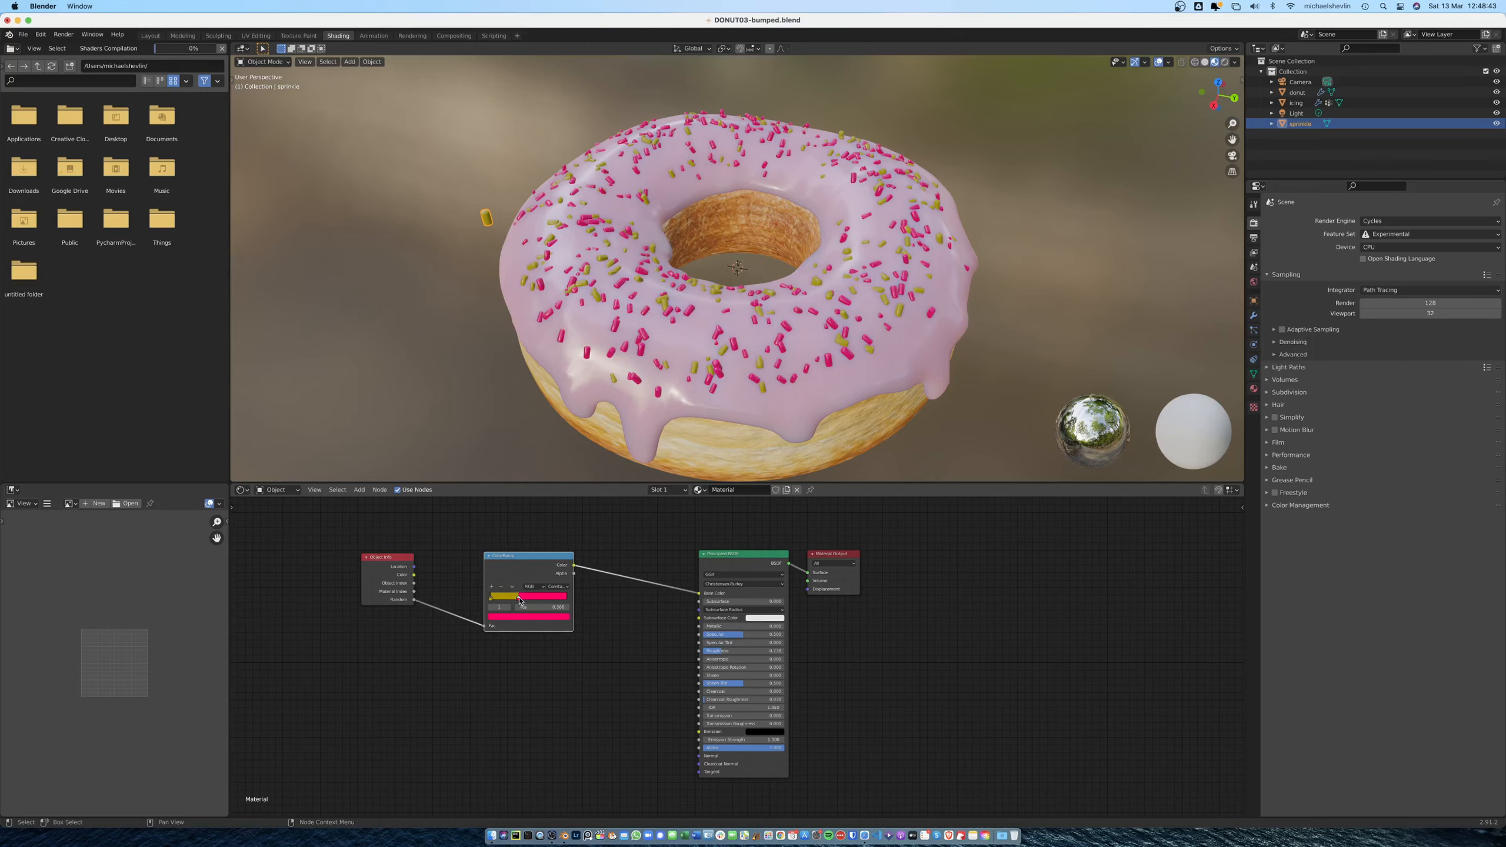
Recolor the ColorRamp's first stop bright golden yellow and move the pink stop farther toward the ramp's end
click(492, 602)
click(513, 619)
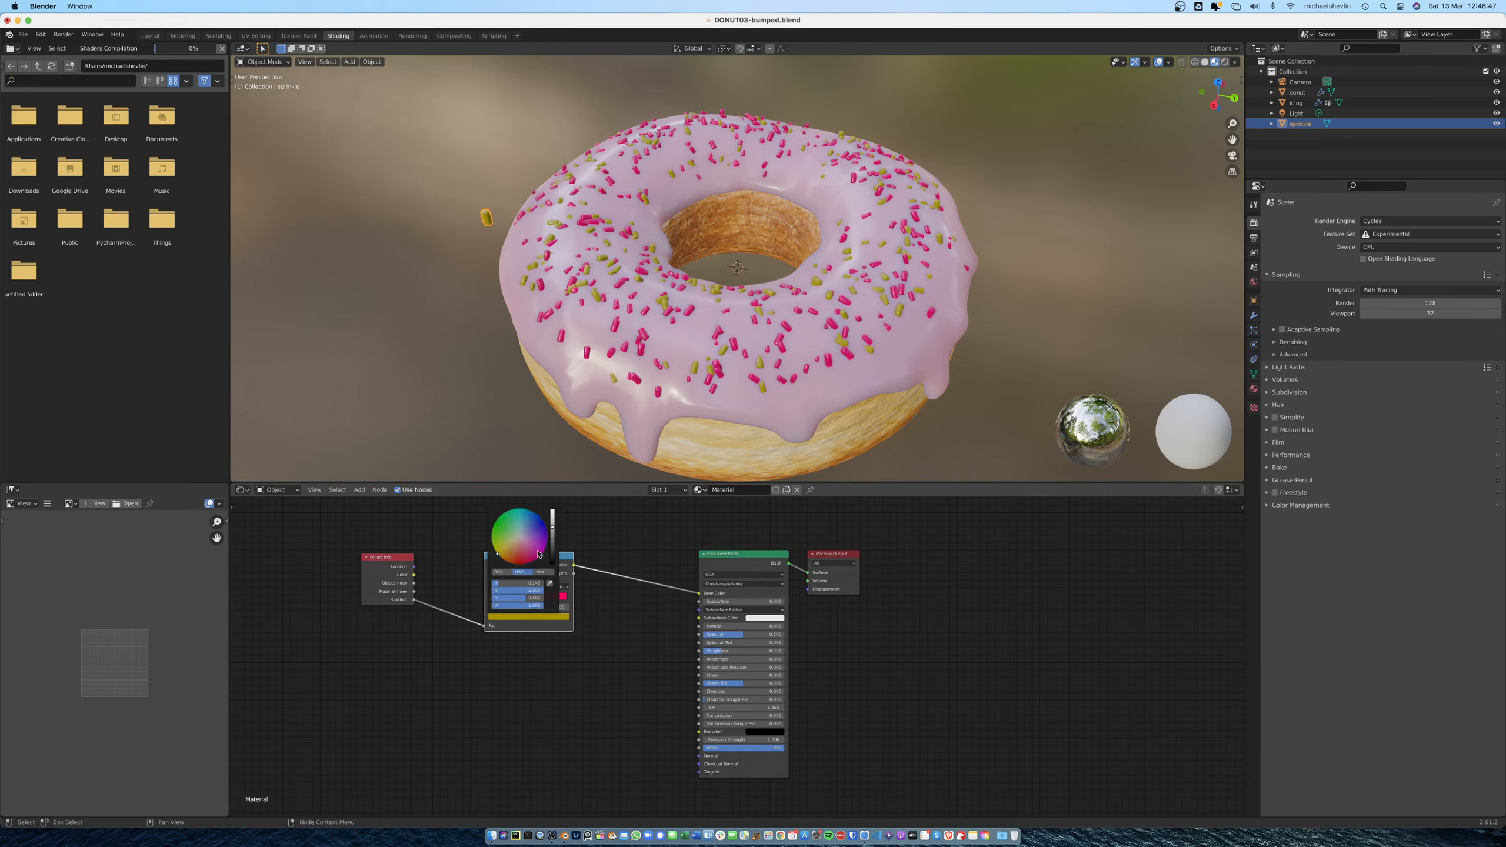
drag(553, 534, 552, 511)
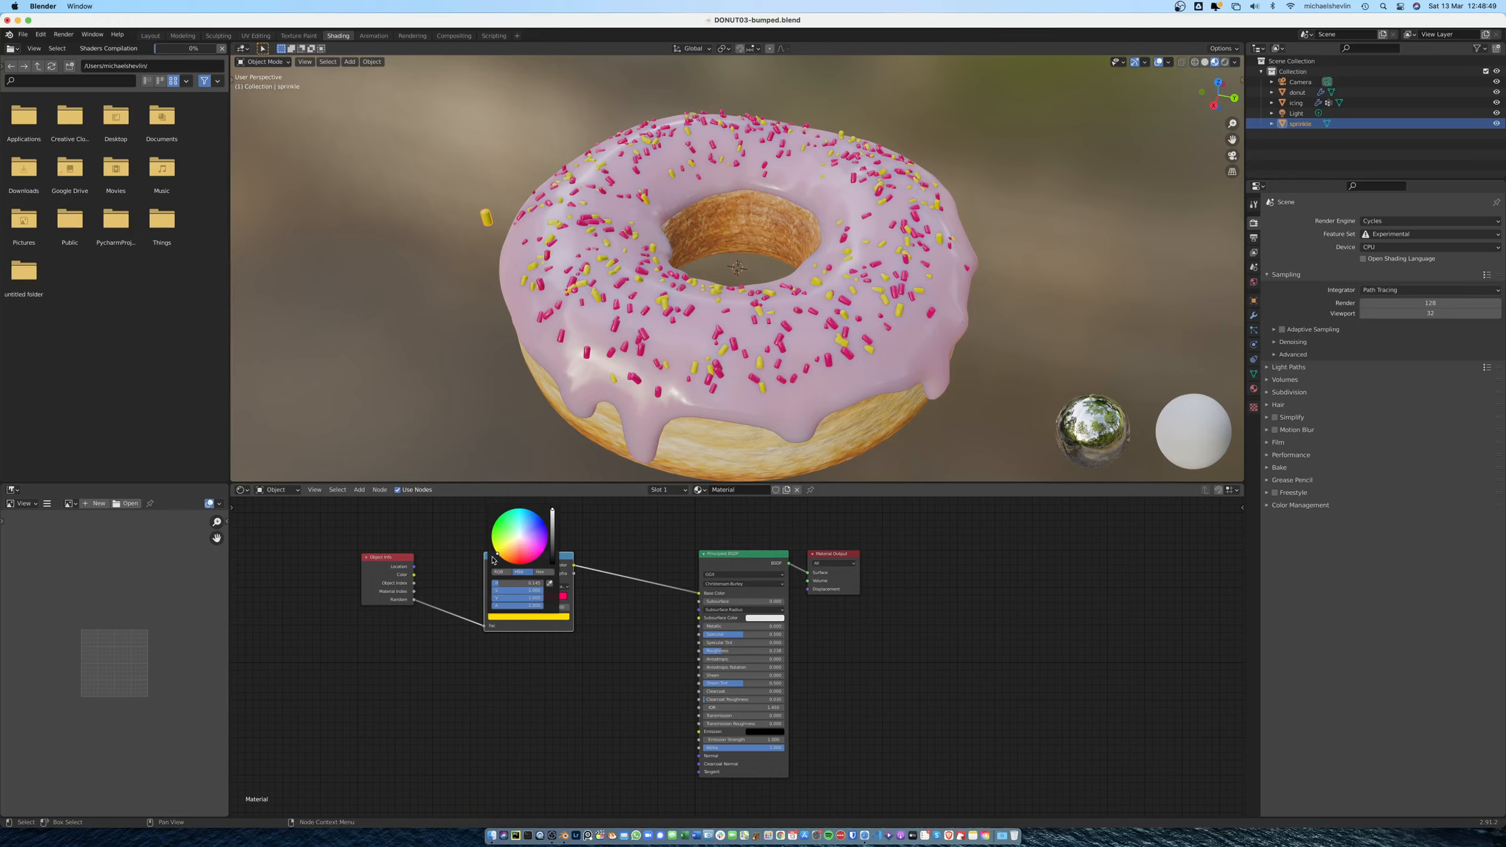
mouse_move(495, 555)
mouse_down()
mouse_move(512, 601)
mouse_move(500, 597)
mouse_move(533, 599)
mouse_up()
Add a stop between the yellow and pink stops of the ColorRamp and color it light blue
click(483, 587)
key(g)
click(509, 598)
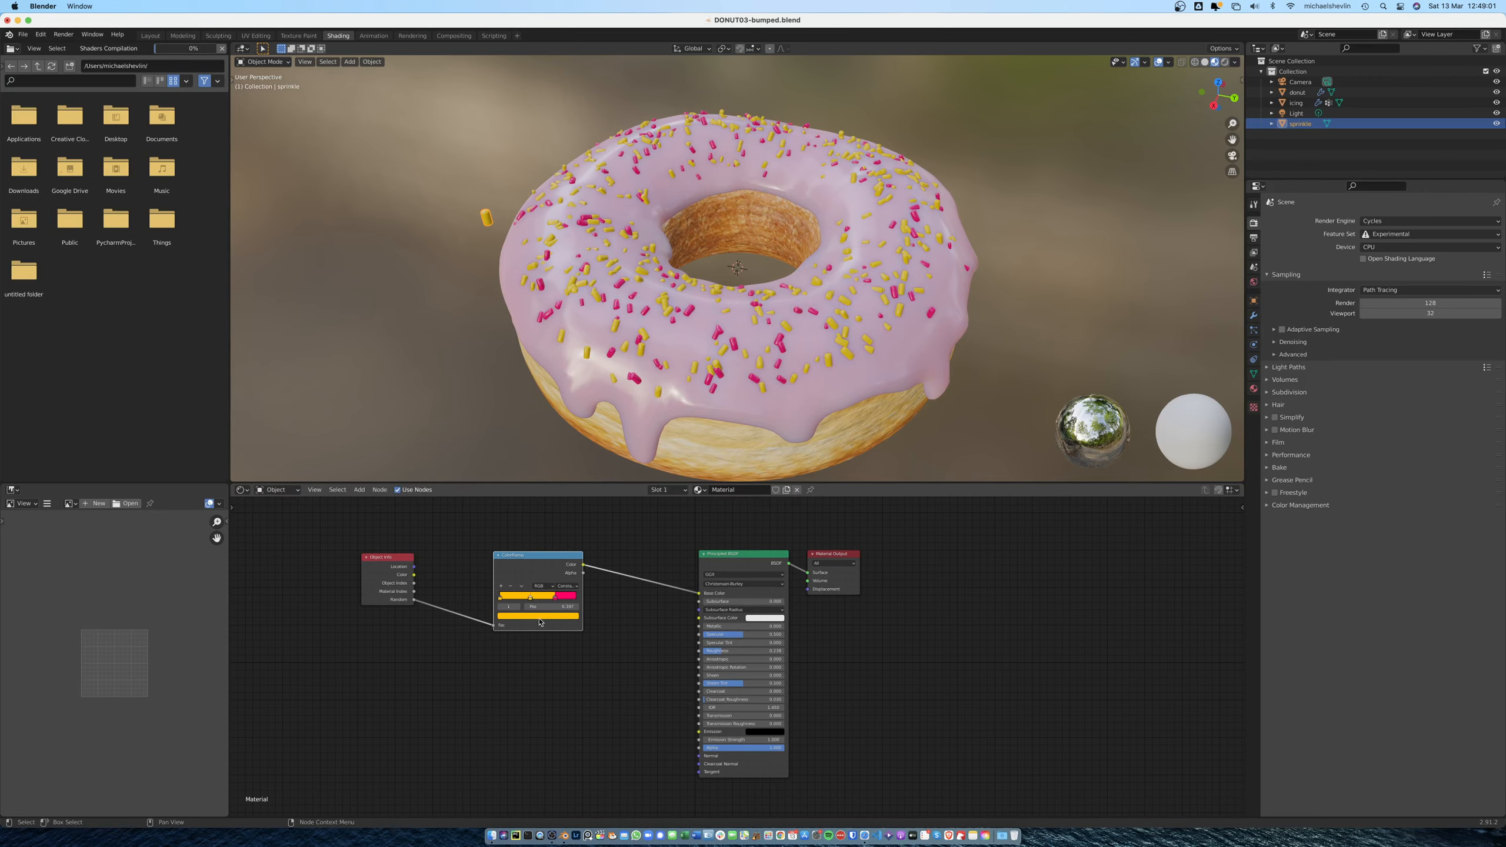
click(540, 622)
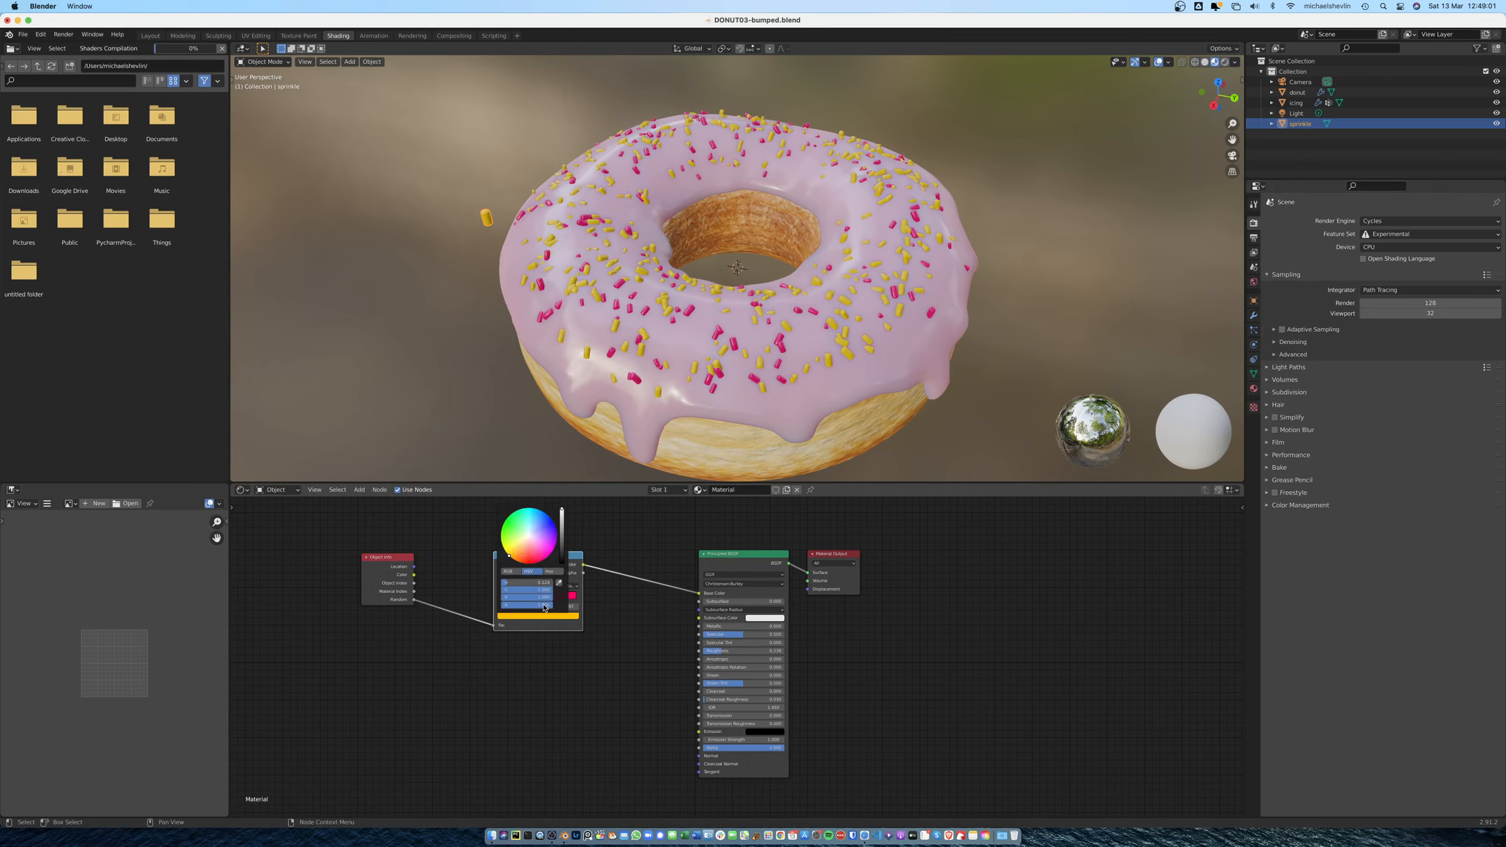
click(537, 521)
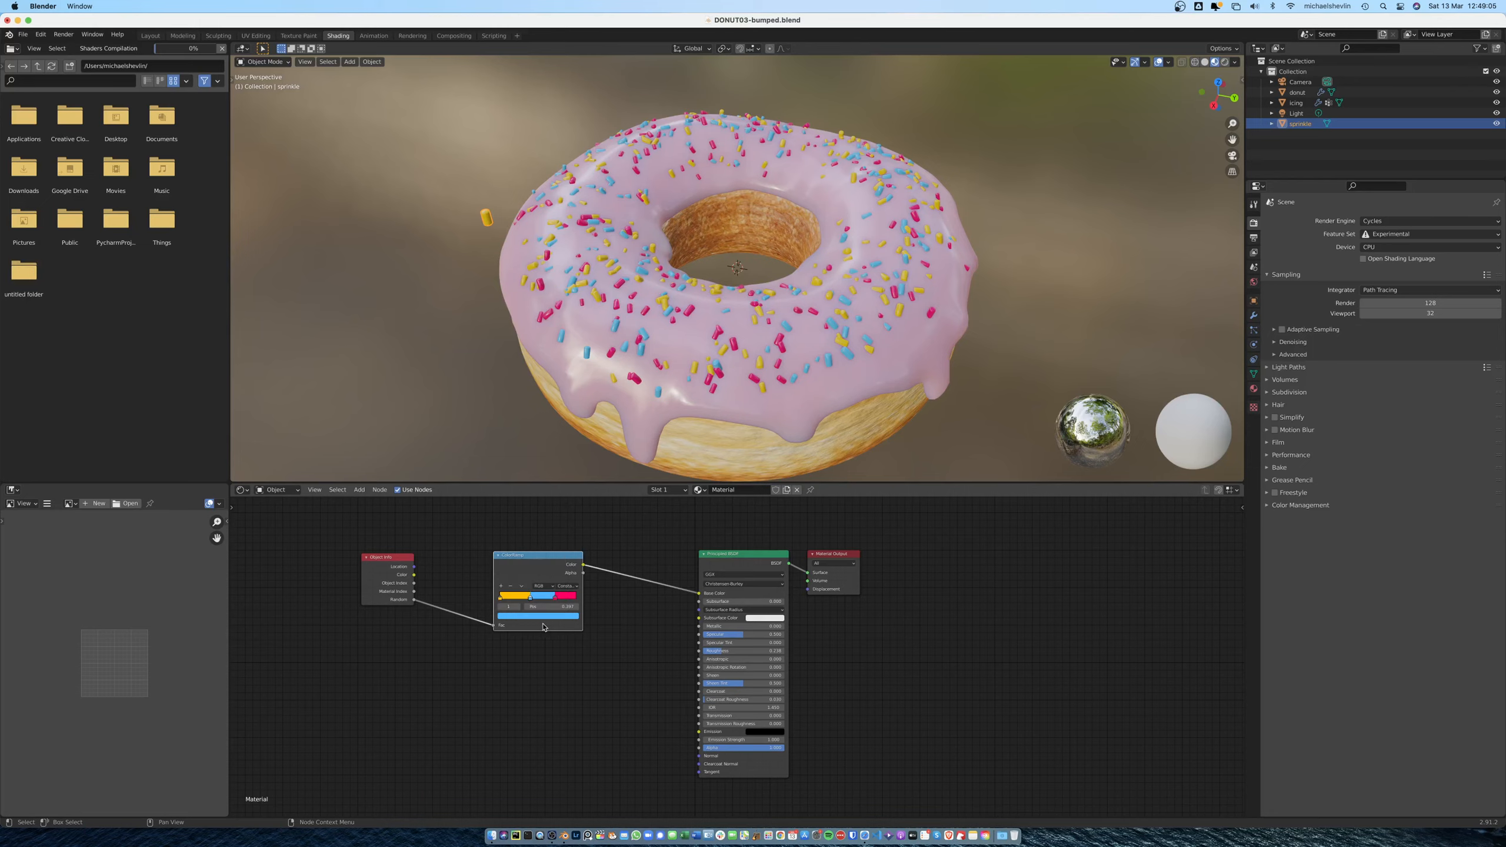
Add another ColorRamp stop between the yellow and blue stops and color it light green
click(502, 587)
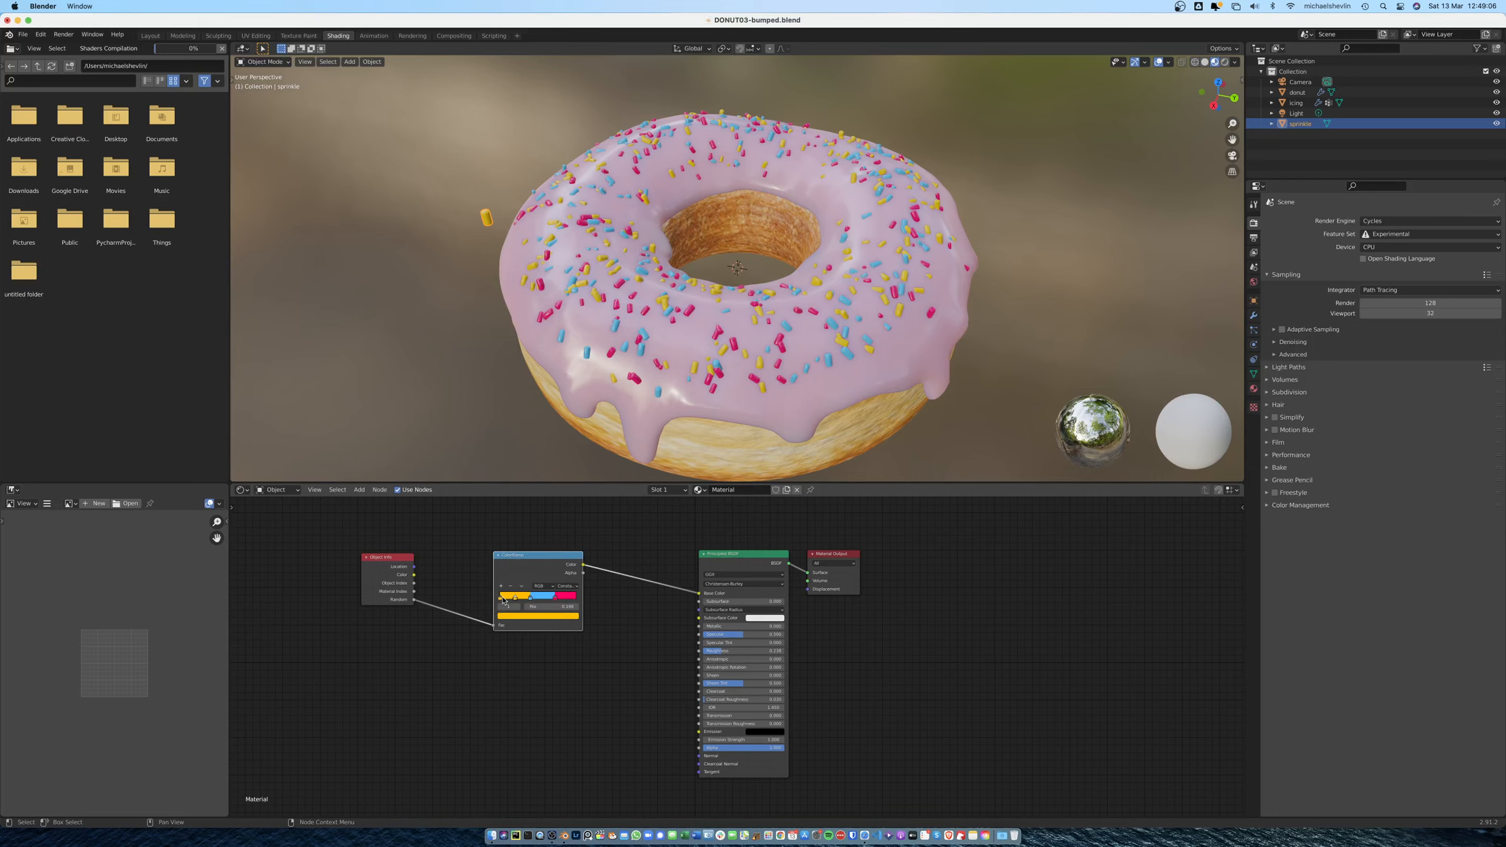
click(523, 617)
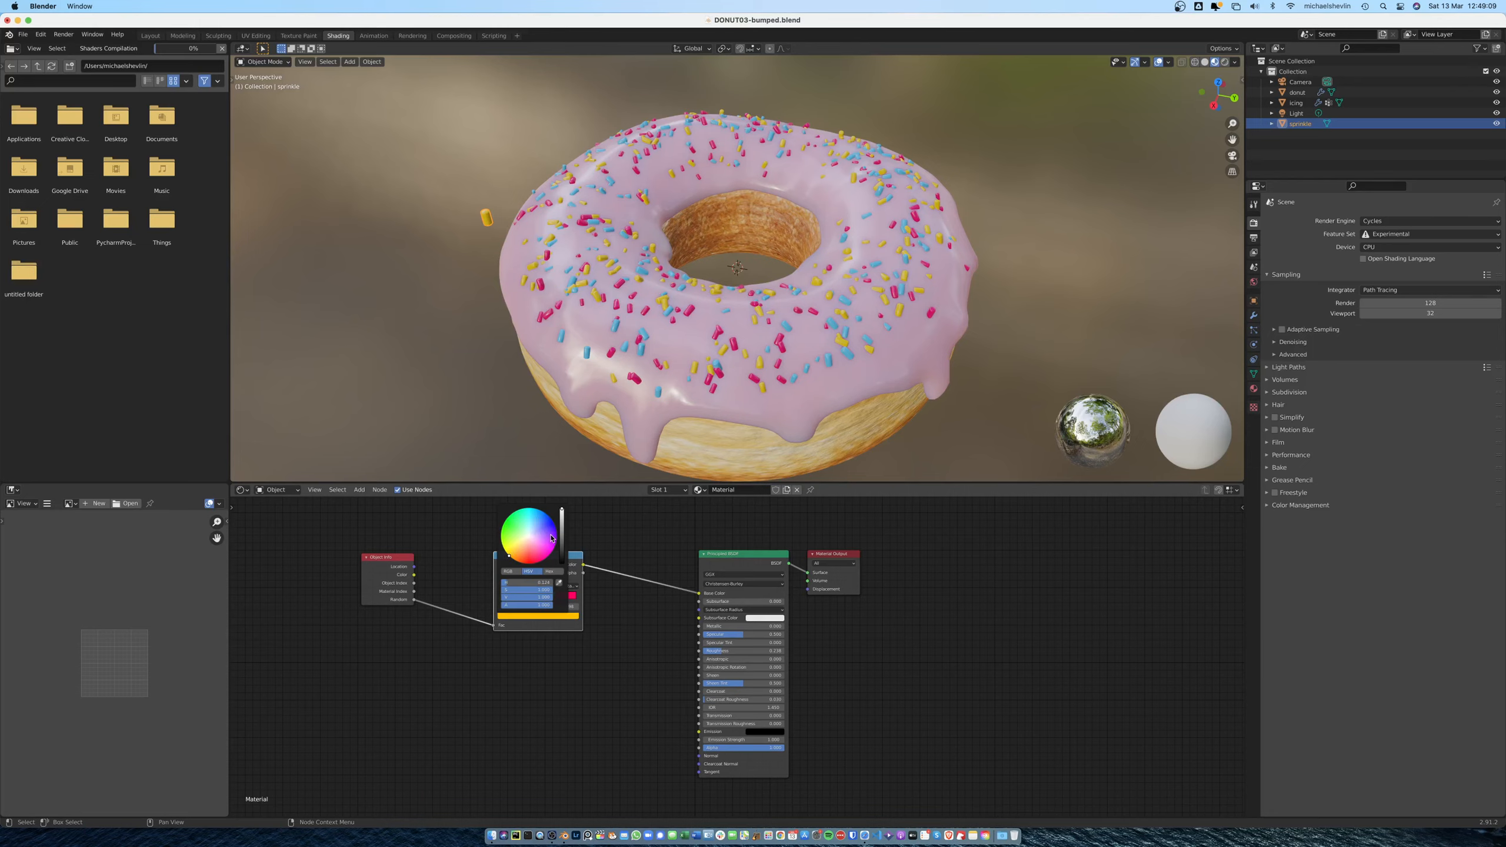
click(510, 537)
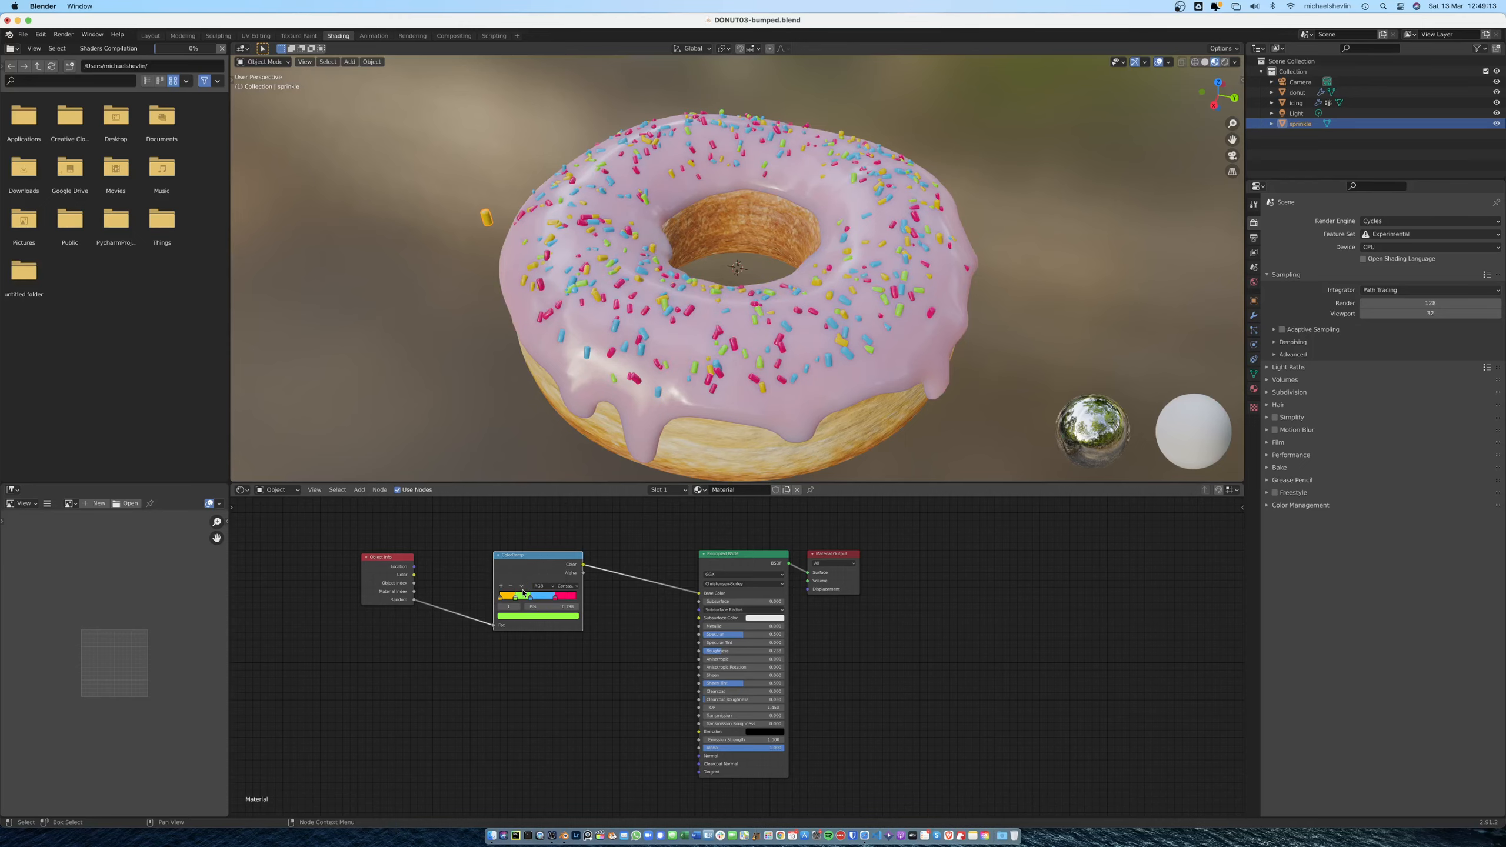
Shift the pink stop closer to the ramp's end and add a white stop between the blue and pink ones
mouse_move(555, 599)
mouse_down()
mouse_move(590, 598)
mouse_move(570, 596)
mouse_up()
click(502, 588)
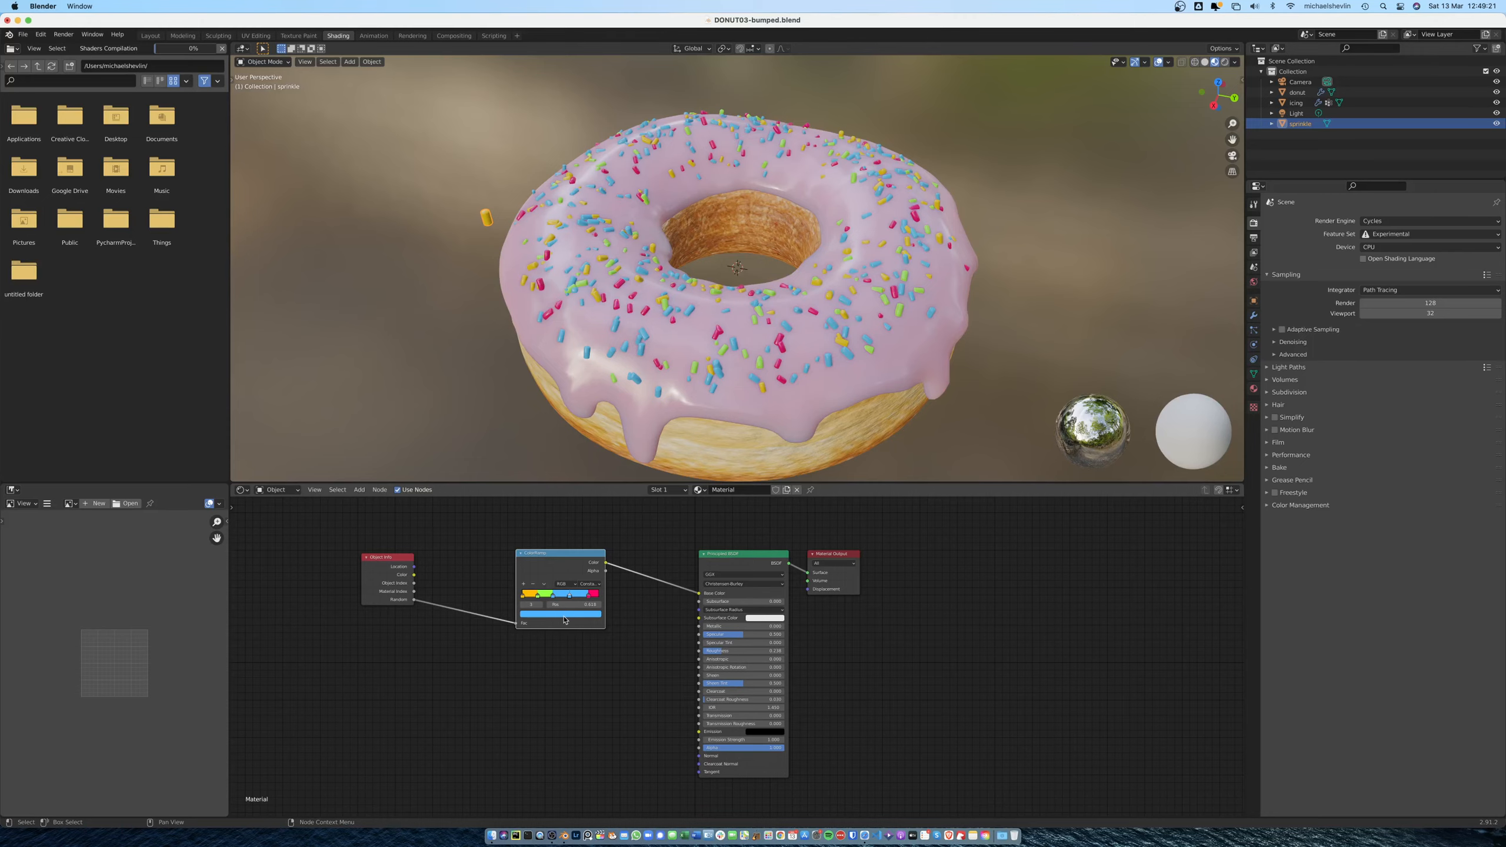
click(565, 616)
drag(552, 538, 550, 536)
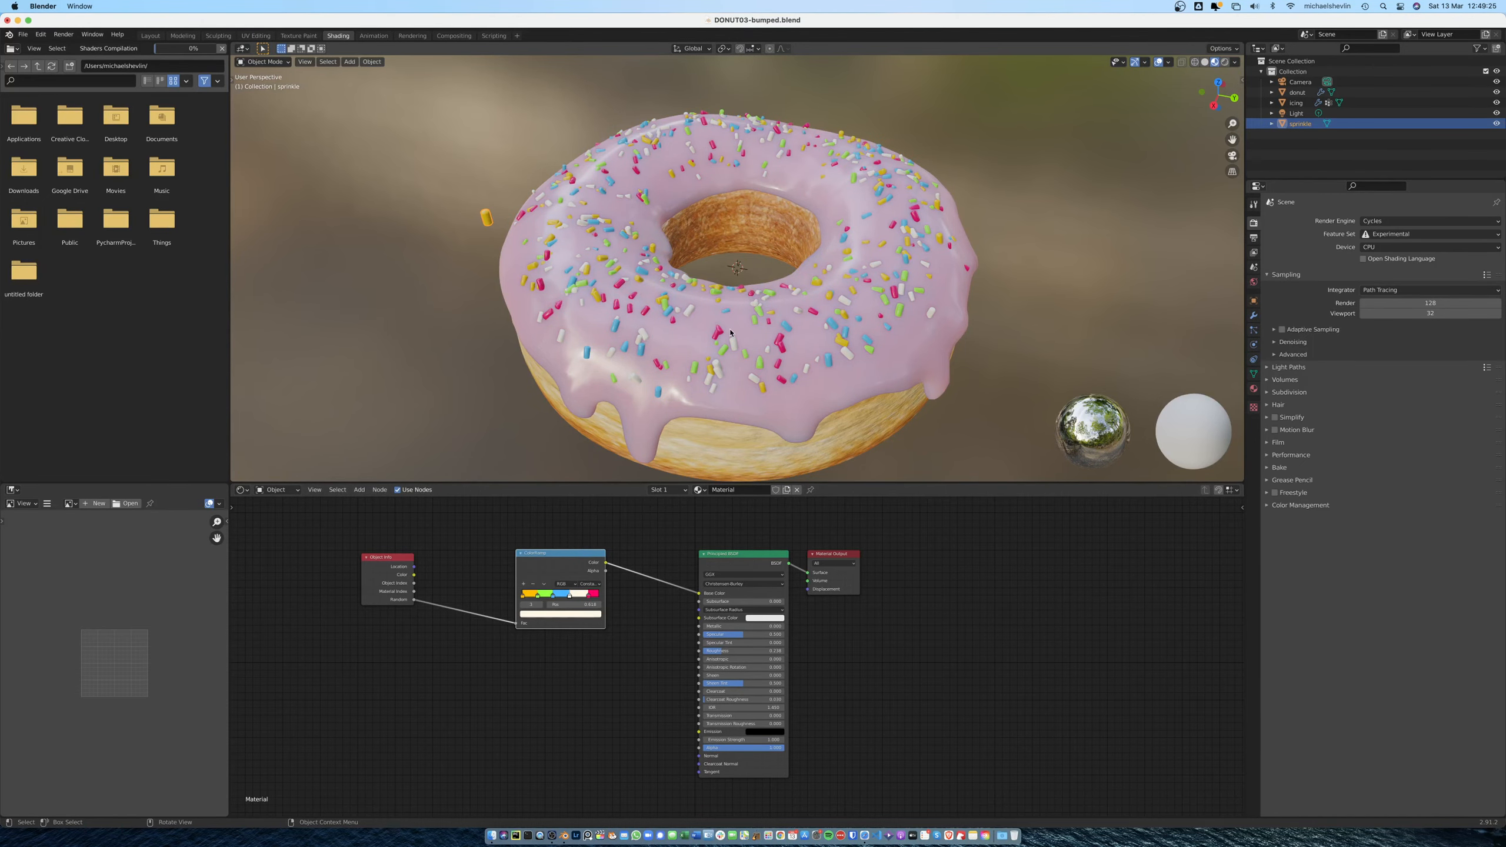
mouse_move(731, 333)
middle_down()
mouse_move(682, 324)
mouse_move(750, 328)
middle_up()
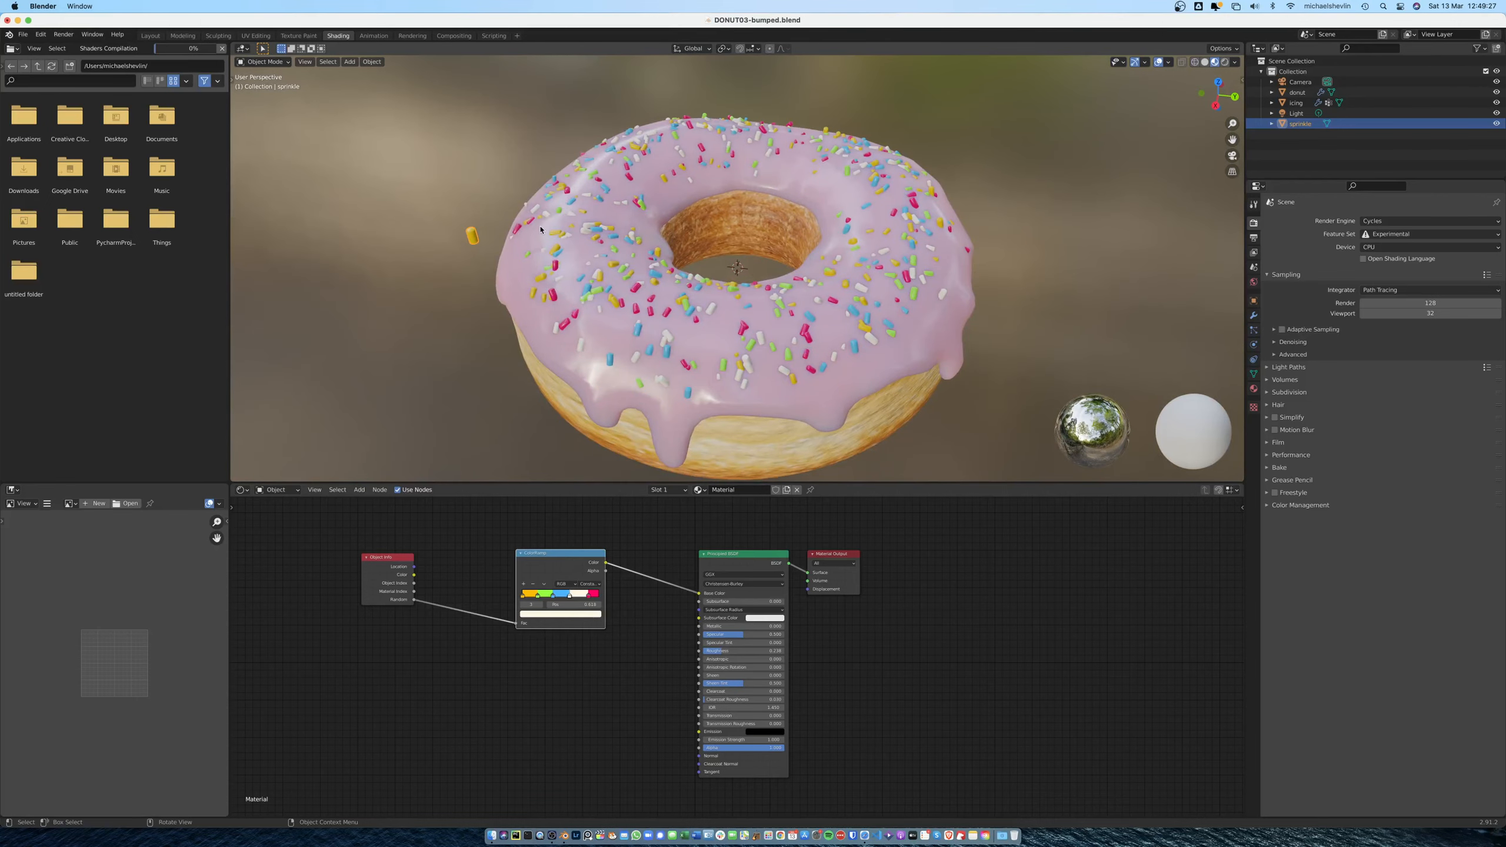